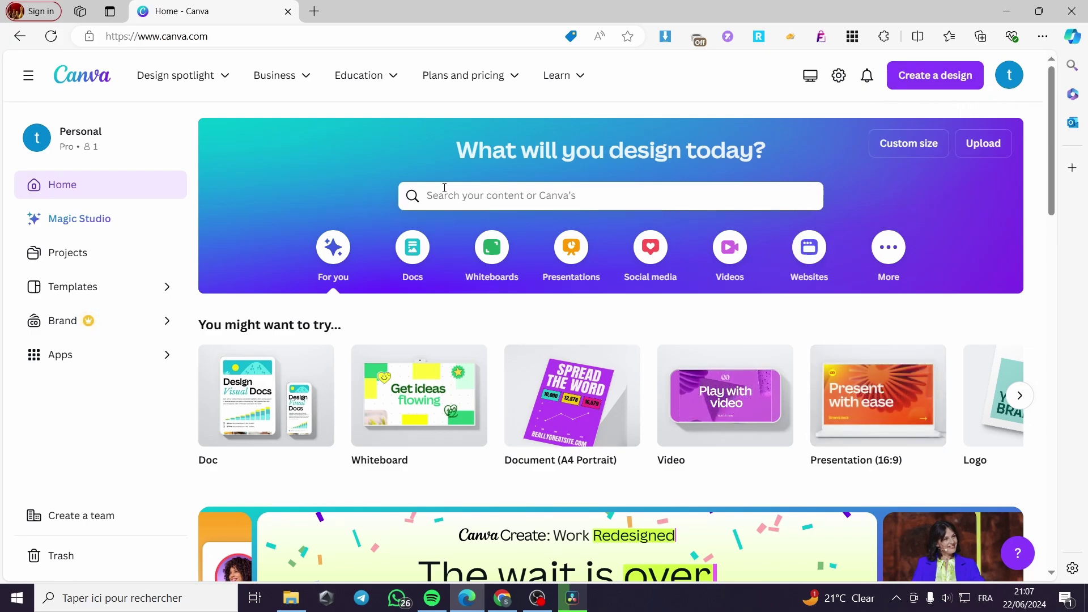
Search templates for 'website', browse the results, then look up website design formats with 'we'.
left_click(502, 199)
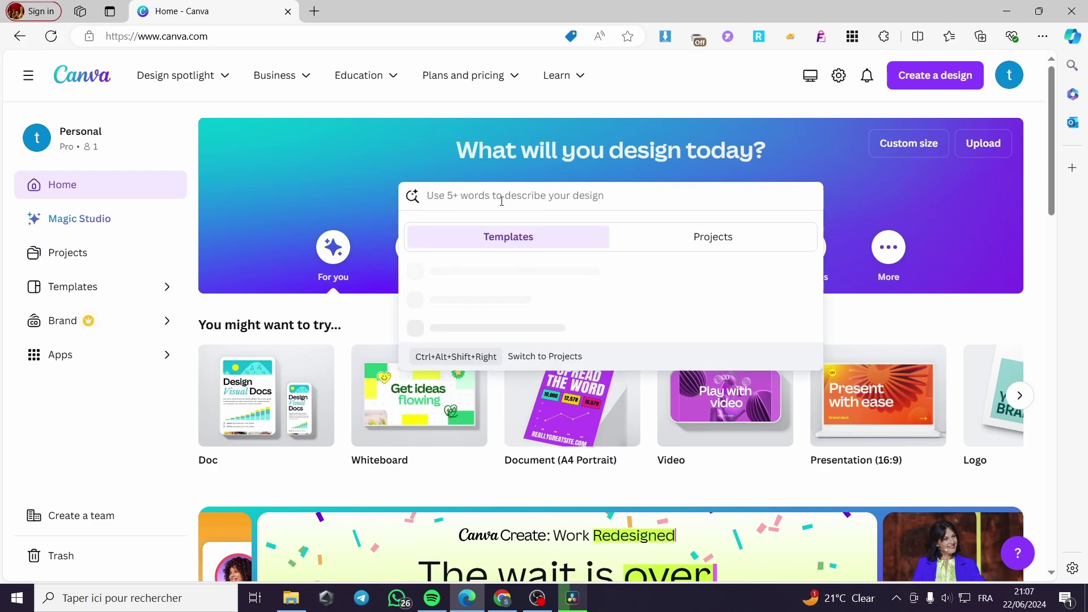
type("websi")
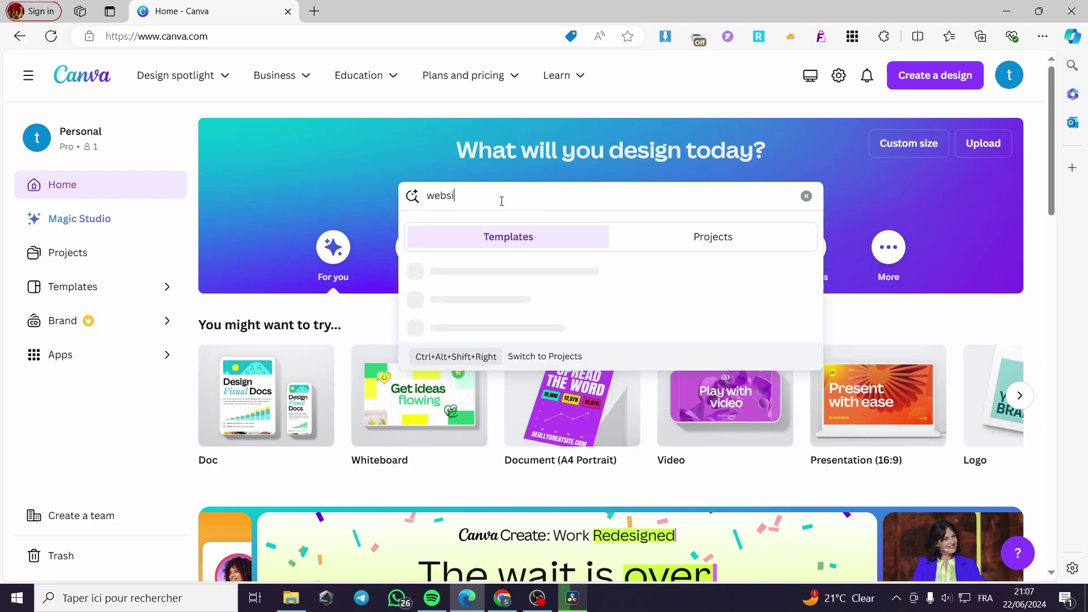
type("te")
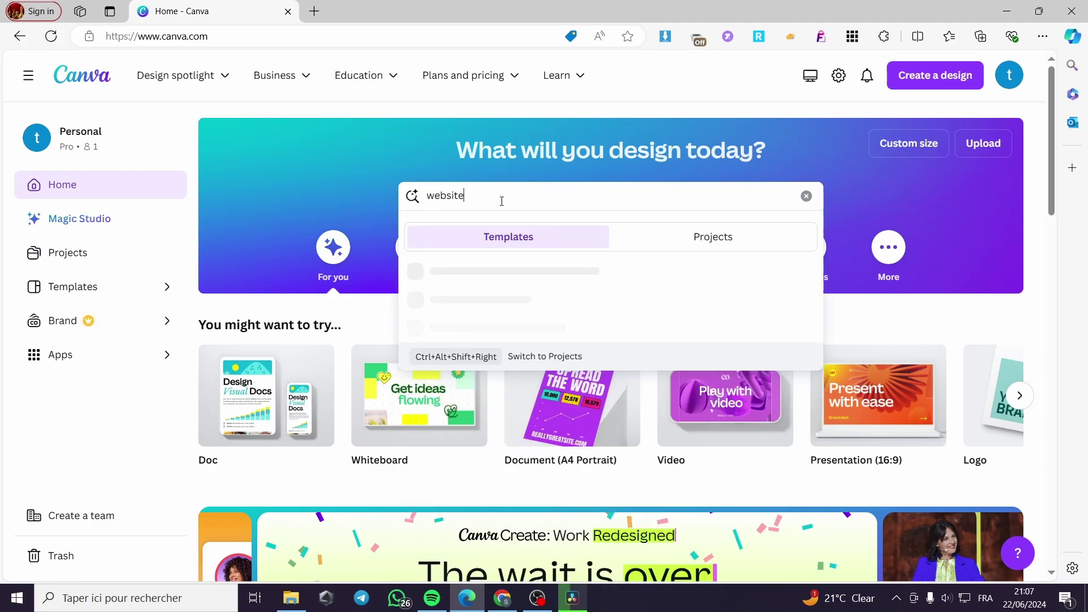
key("Return")
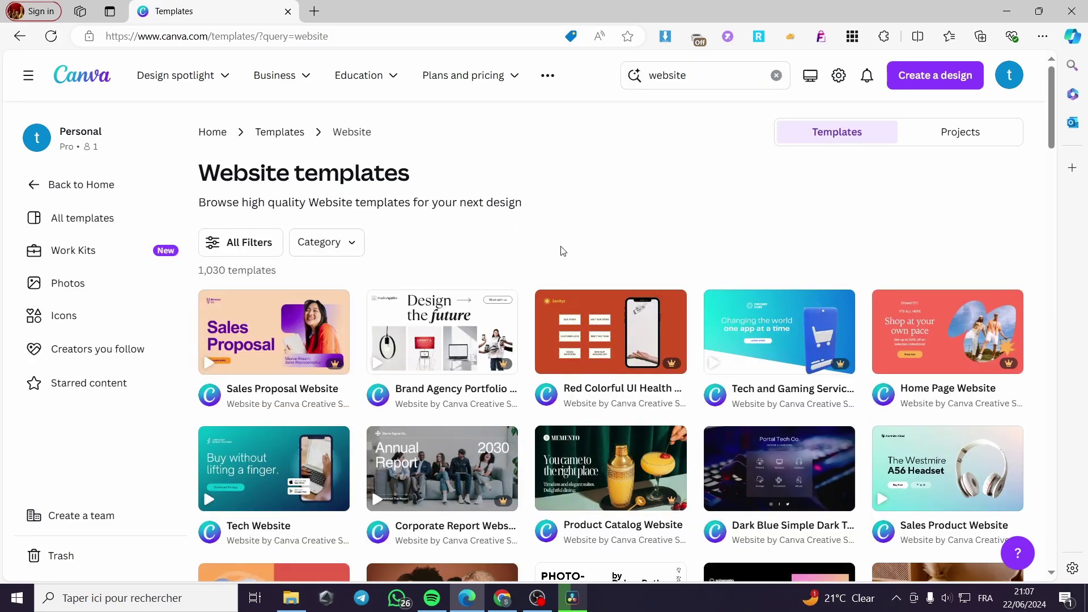
scroll(573, 267, "down", 5)
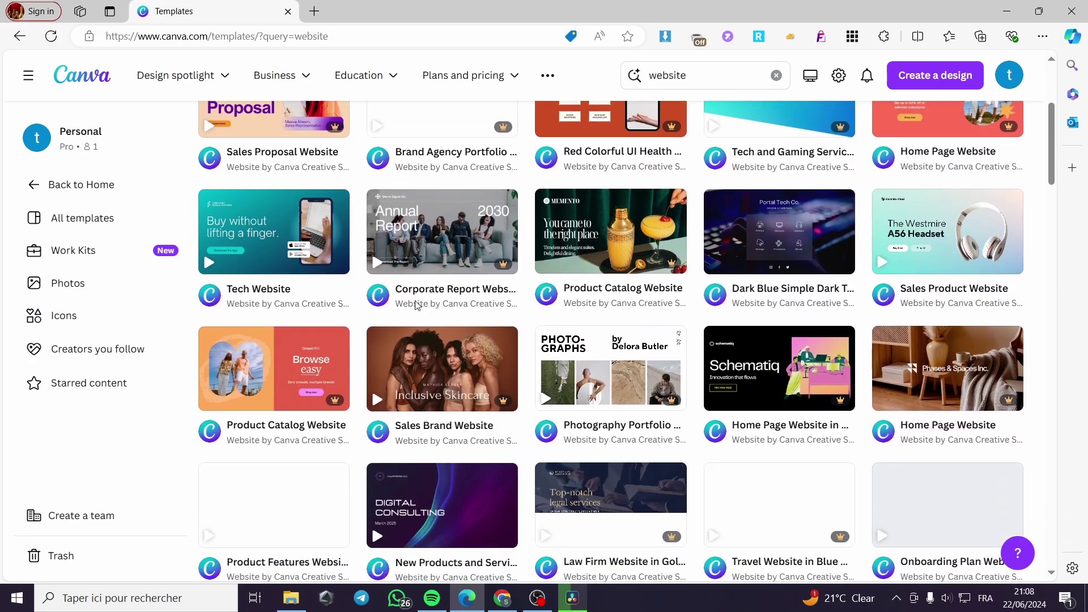
scroll(555, 336, "down", 9)
scroll(567, 255, "up", 14)
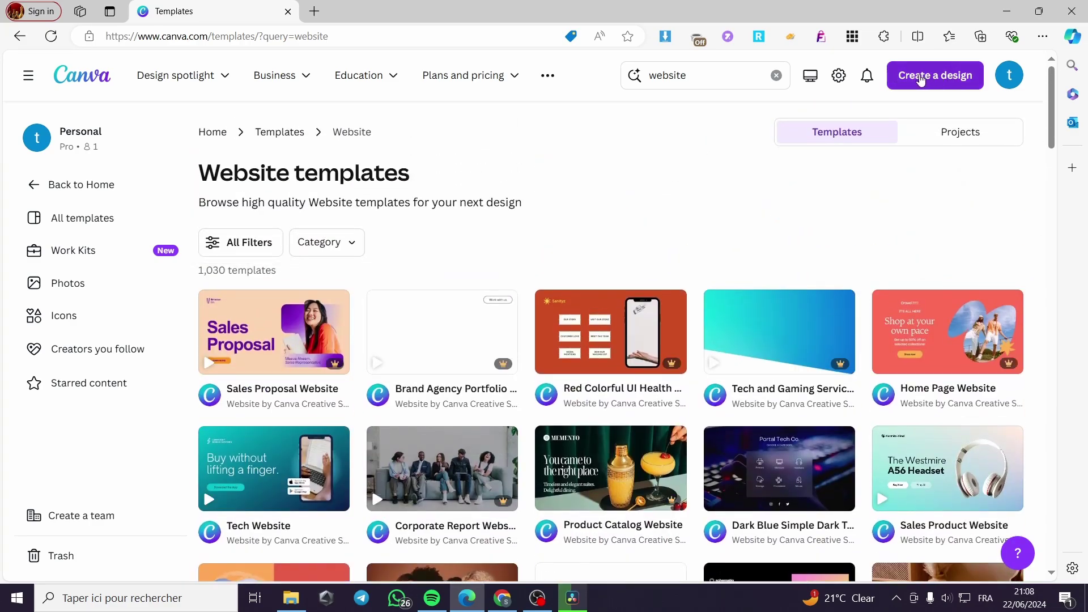
left_click(927, 77)
type("website")
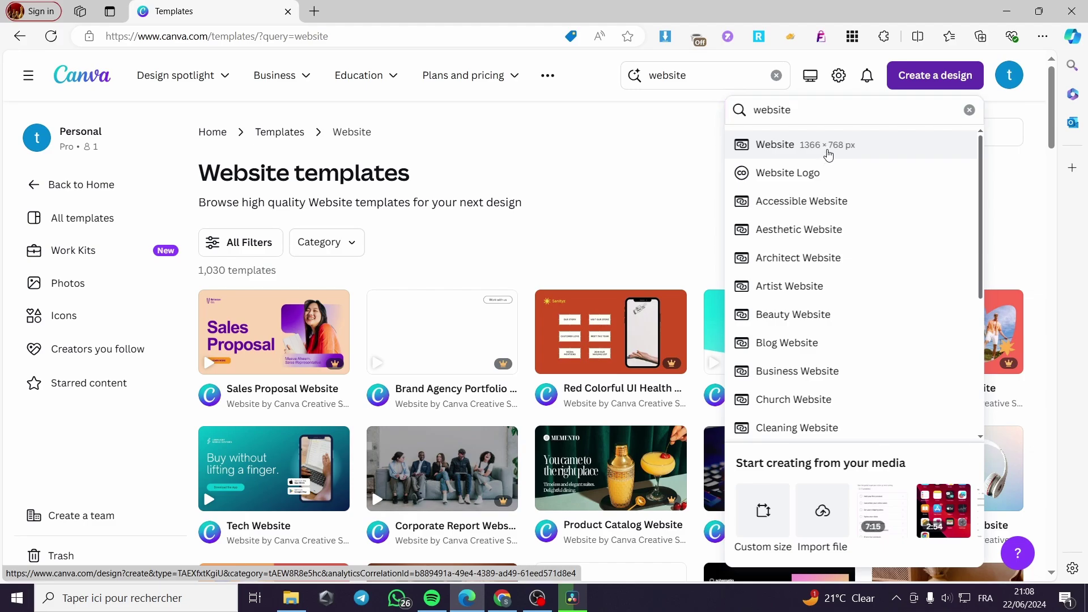
Create a blank Website 1366 × 768 px design and shorten its page to 619 px high.
left_click(828, 152)
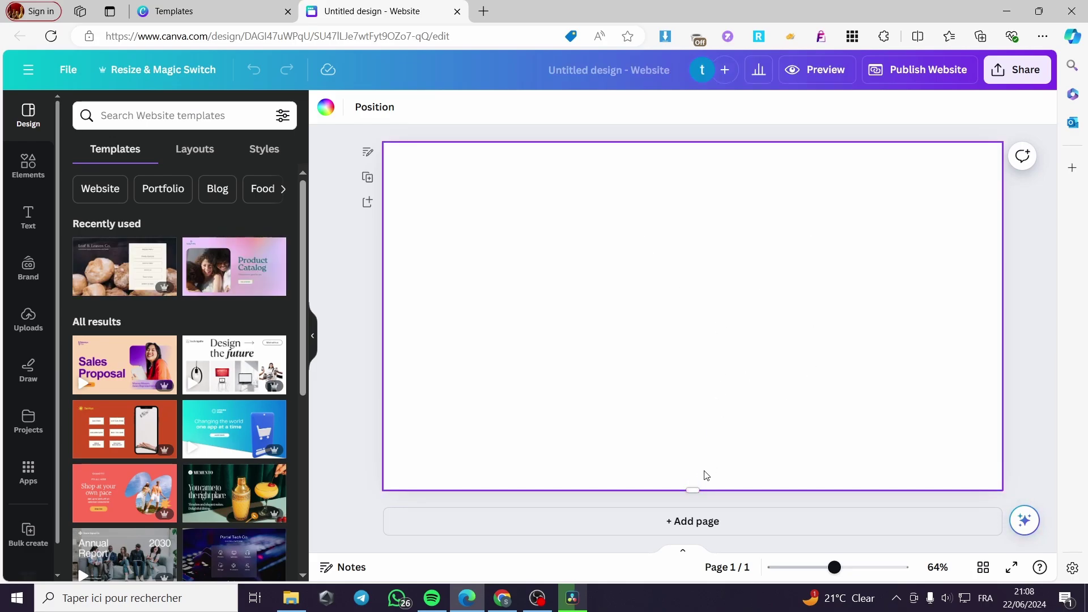
mouse_move(692, 492)
left_mouse_down()
mouse_move(693, 563)
mouse_move(670, 322)
mouse_move(702, 523)
mouse_move(695, 372)
mouse_move(692, 529)
mouse_move(690, 437)
mouse_move(692, 512)
left_mouse_up()
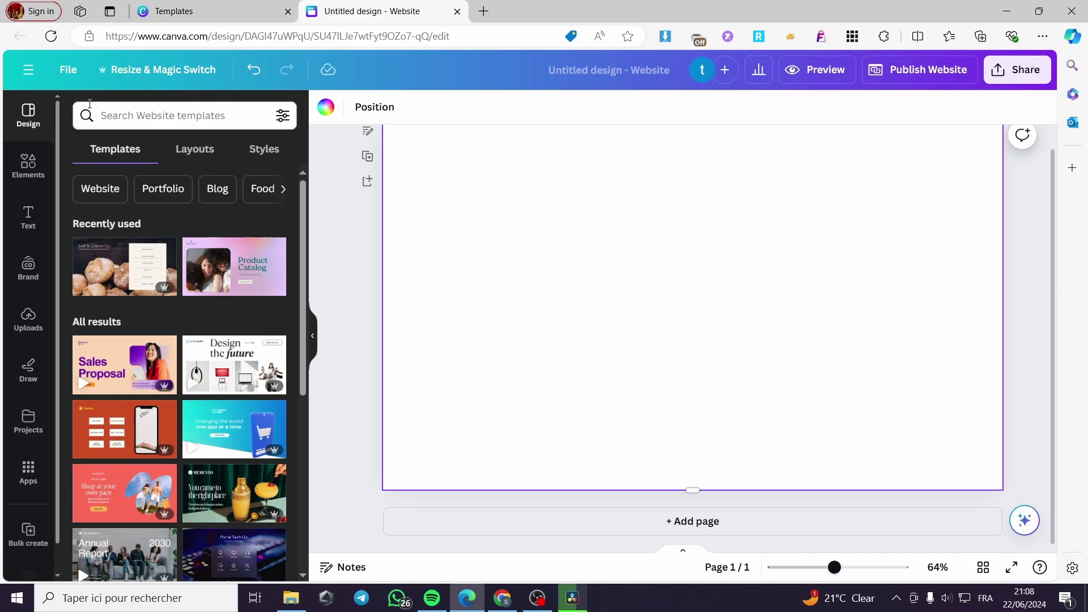
left_click_drag(693, 491, 697, 578)
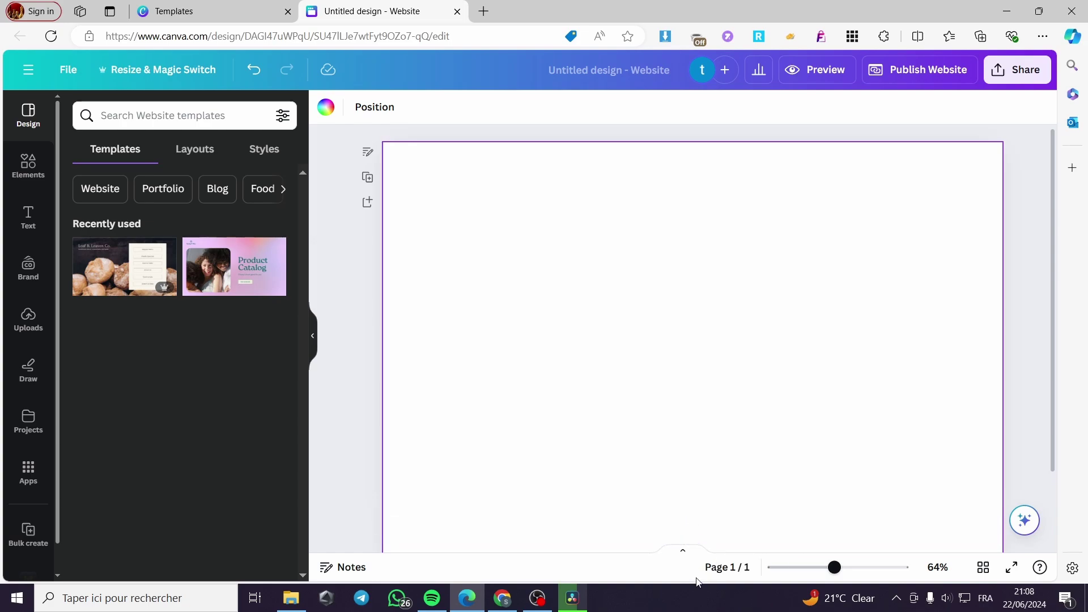
scroll(549, 393, "down", 2)
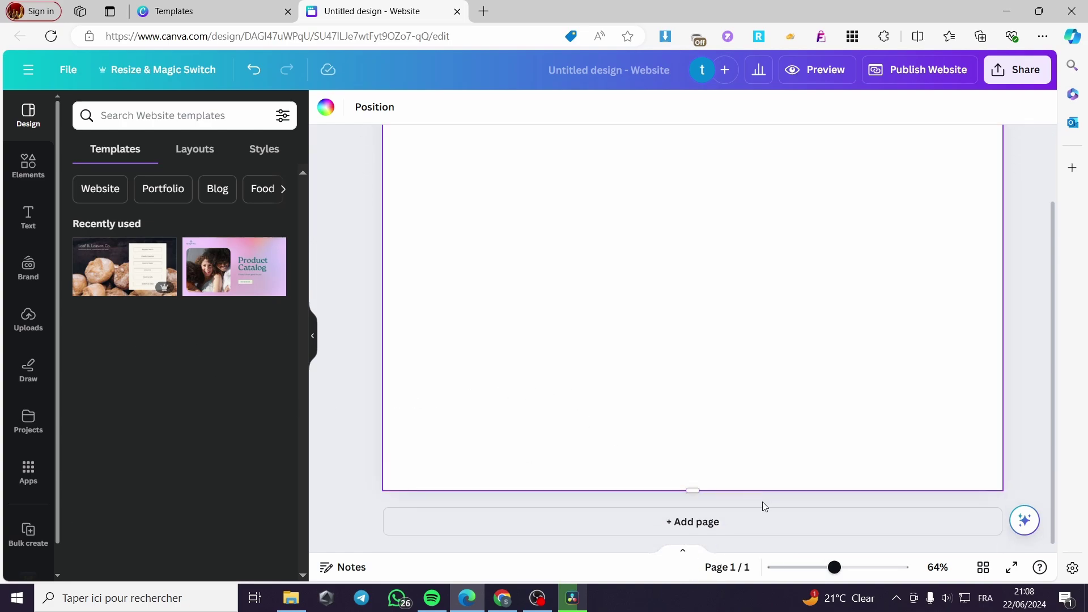
left_click_drag(691, 491, 686, 408)
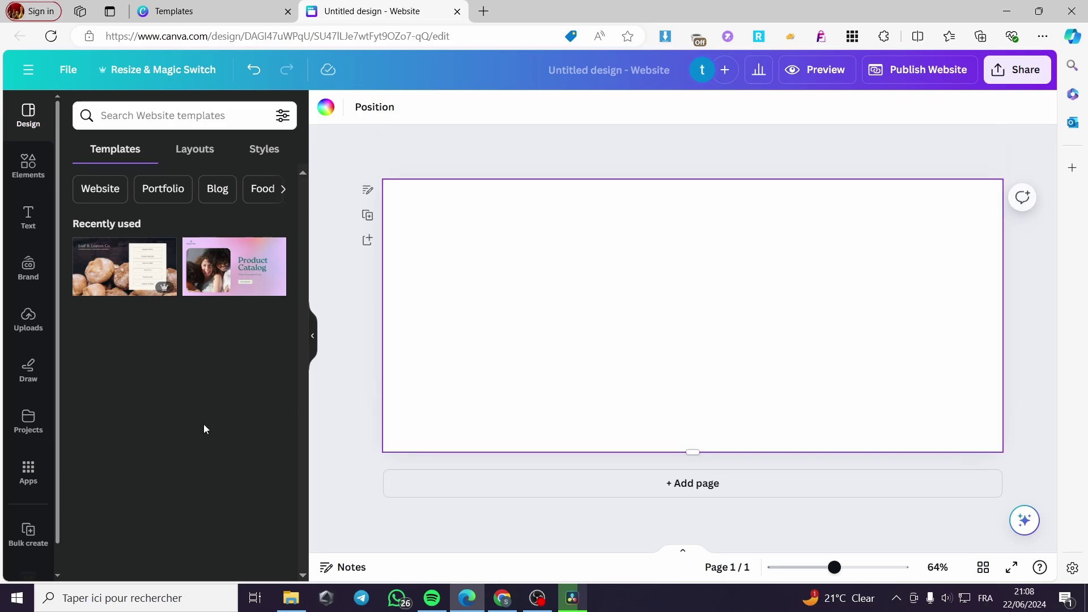
Fine-tune the page height, then add a second blank page.
left_click_drag(659, 452, 692, 536)
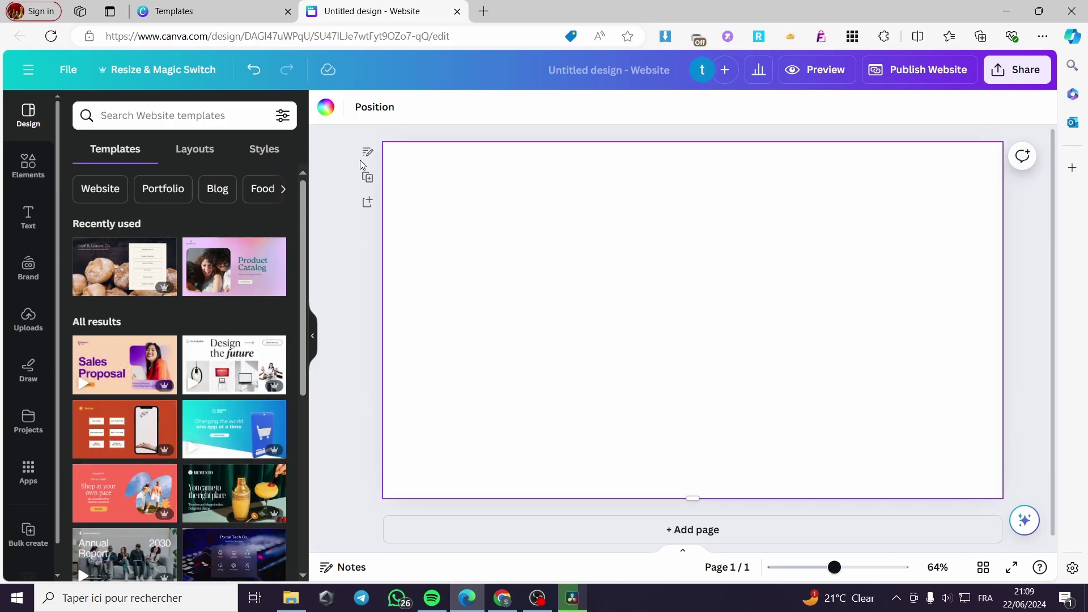
left_click_drag(698, 497, 692, 474)
left_click(699, 507)
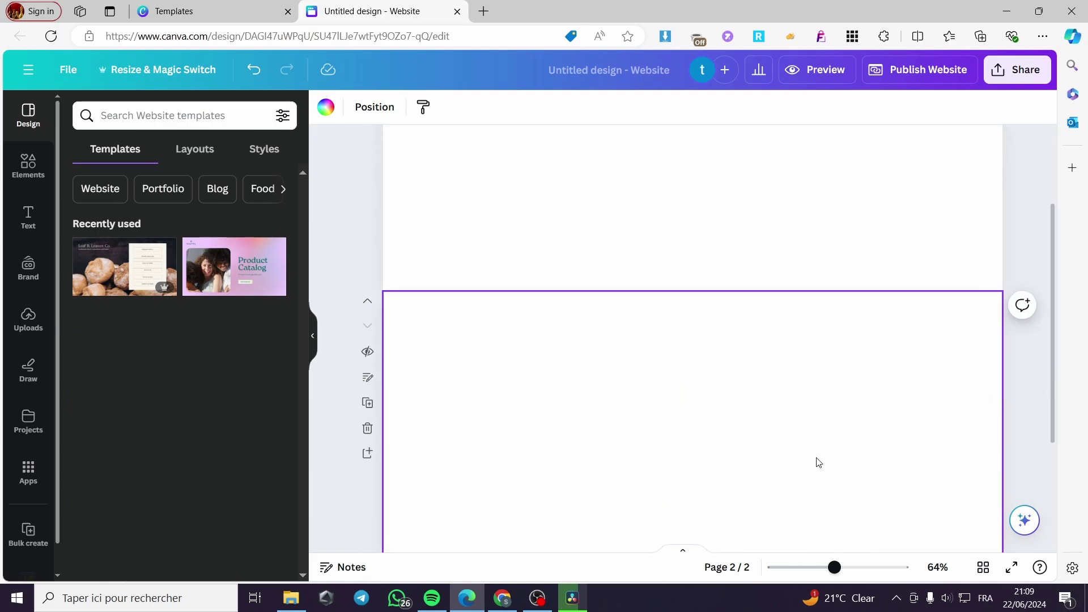
scroll(675, 270, "up", 4)
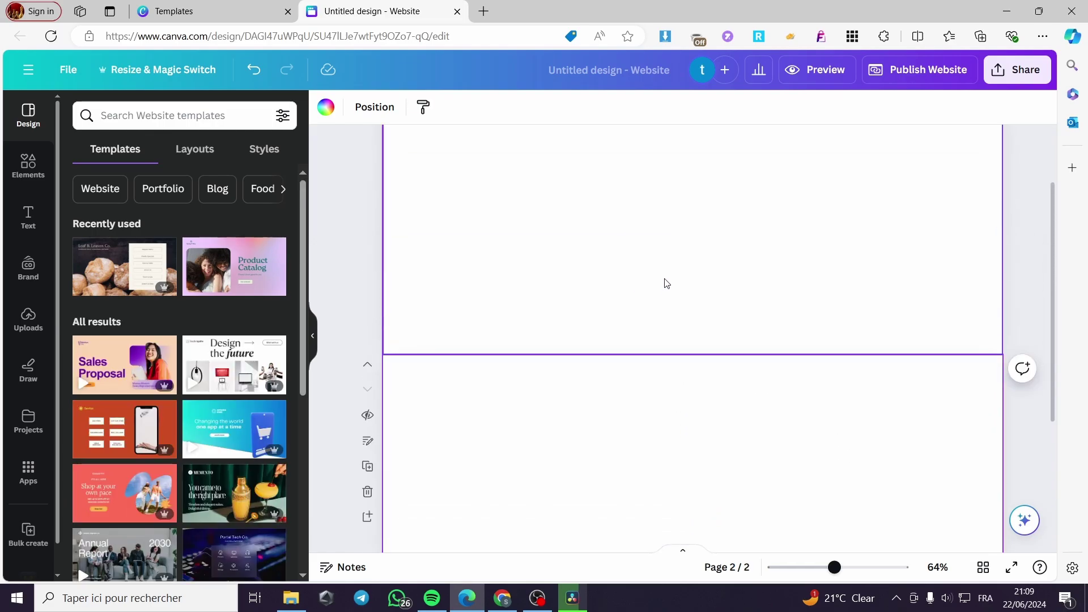
Set the background of pages 1 and 2 to Turquoise blue #5ce1e6.
left_click(325, 107)
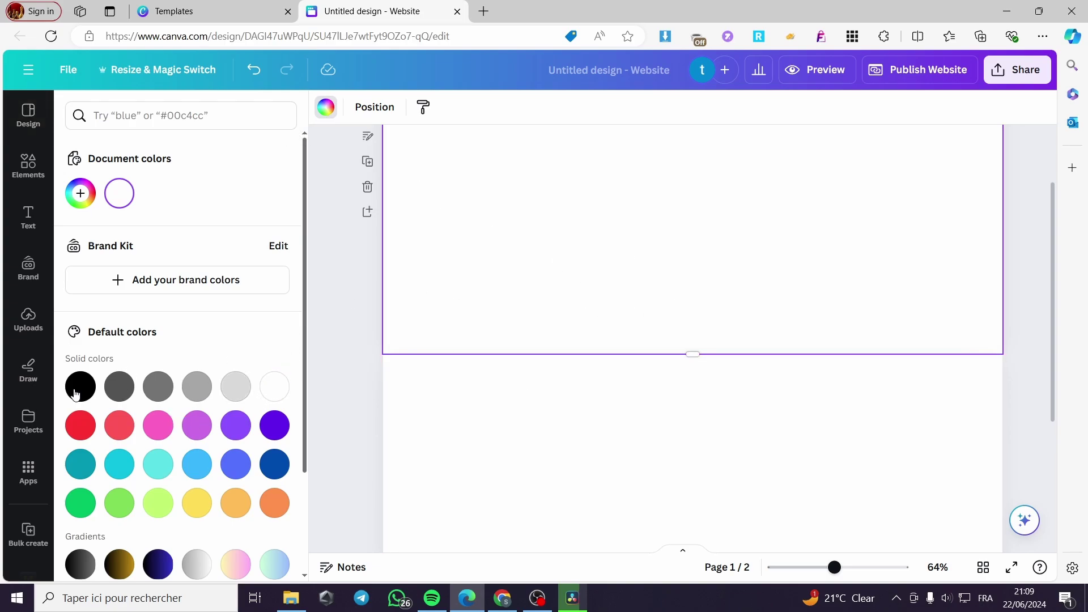
left_click(159, 464)
left_click(540, 412)
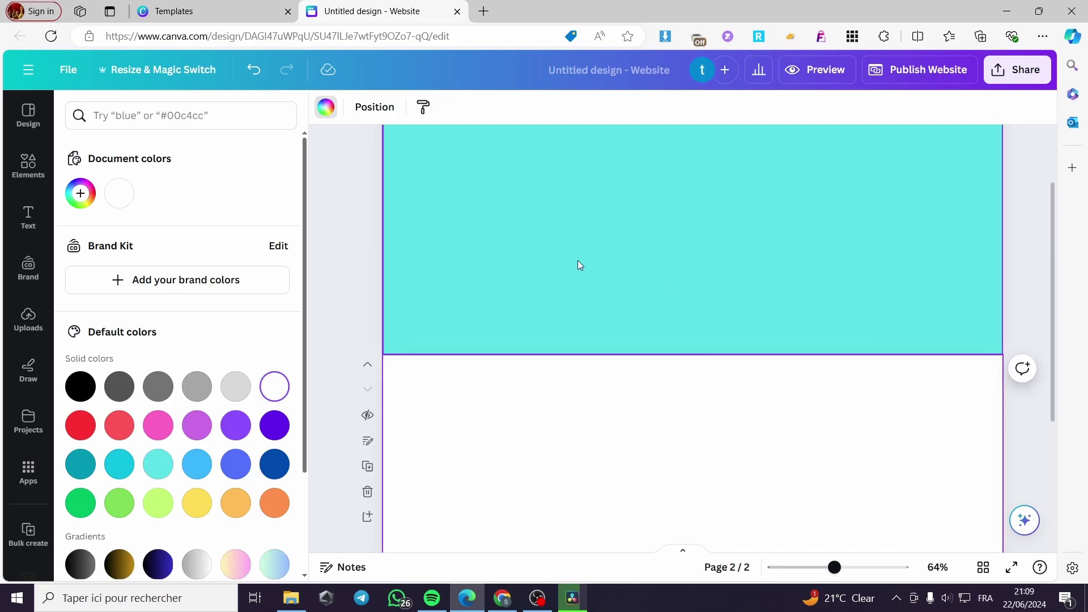
left_click(159, 463)
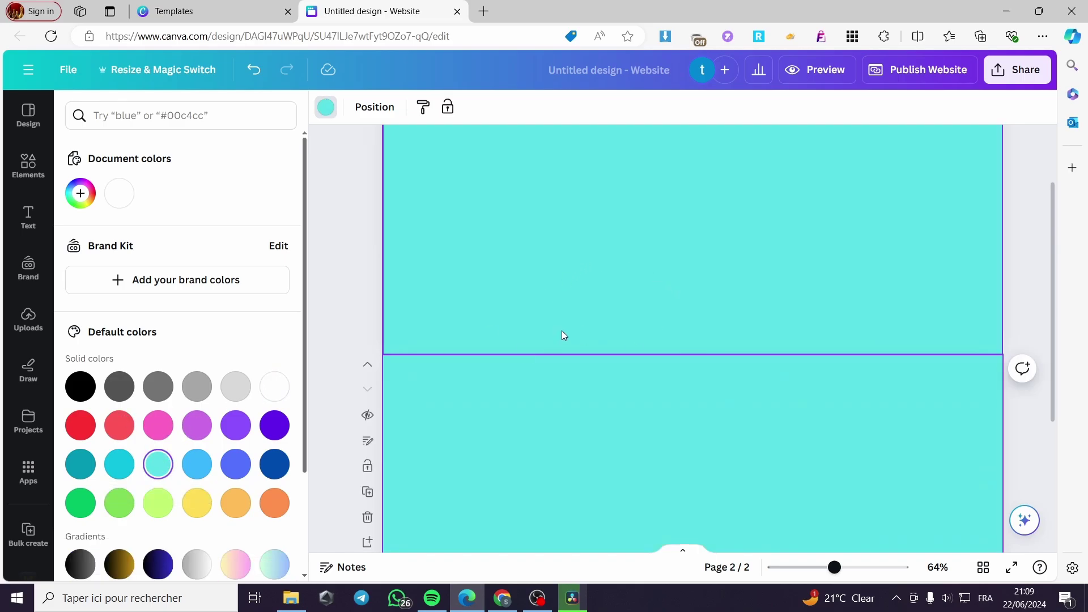
left_click(337, 309)
Add a third page to the website.
scroll(611, 306, "down", 4)
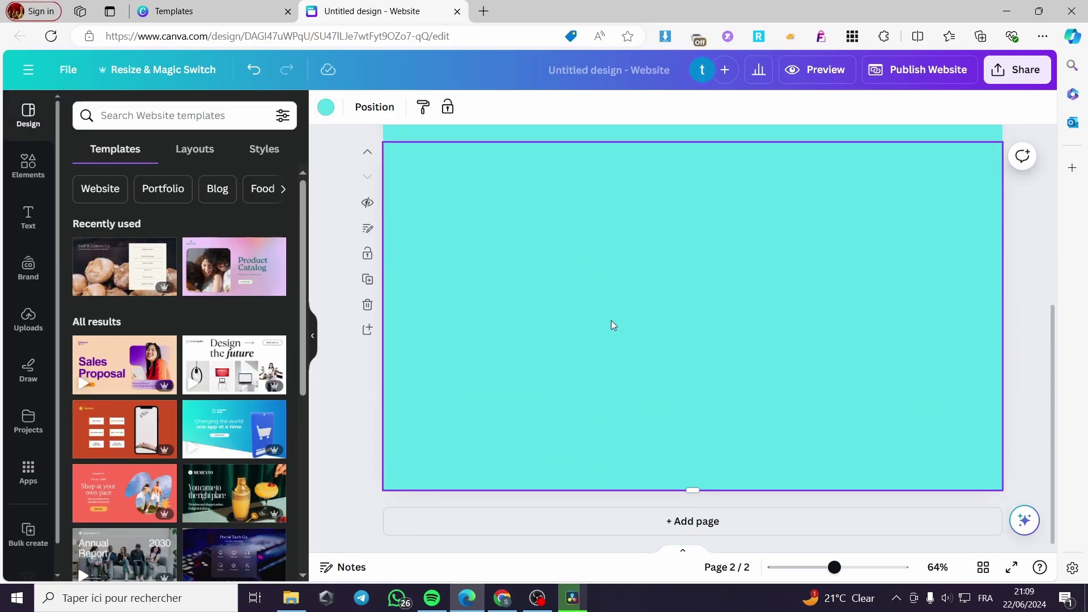
left_click(708, 522)
scroll(539, 333, "up", 10)
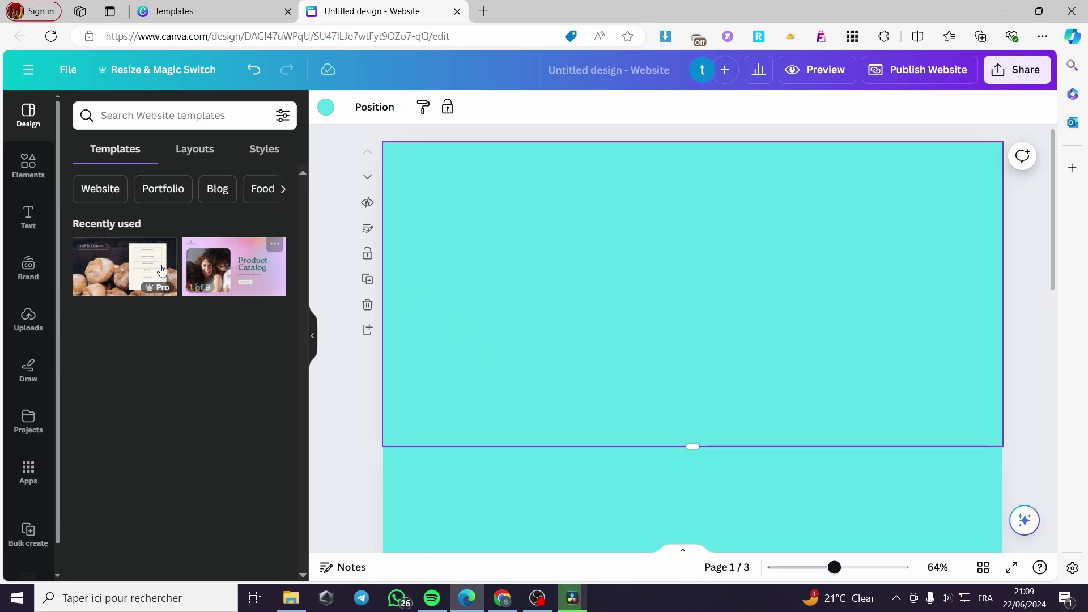
Add a white 'Home' heading, shrunk to size 18.7, in page 1's top-left corner.
left_click(30, 216)
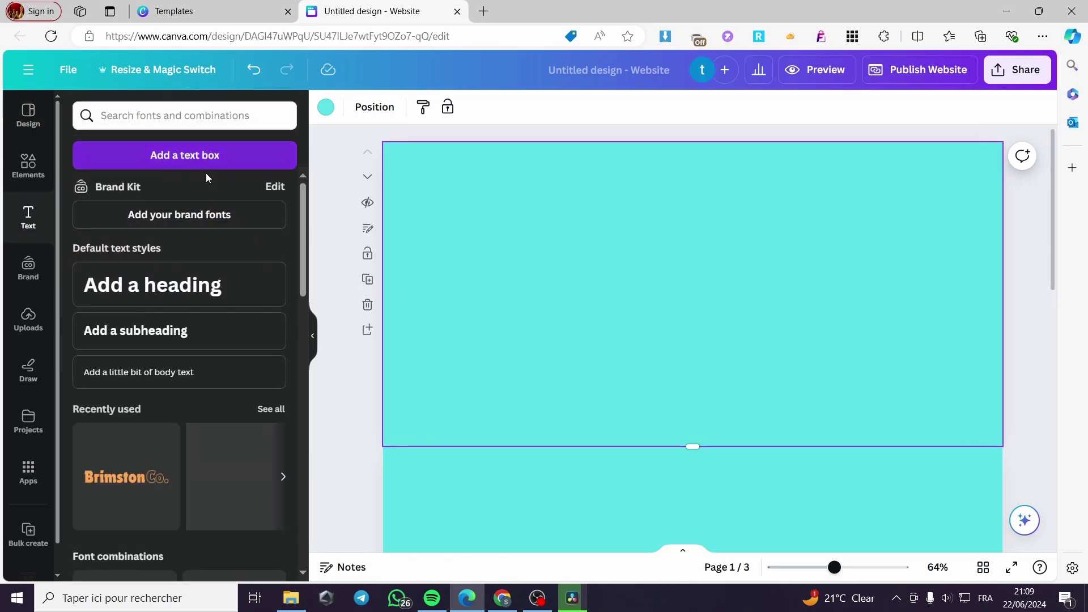
left_click(153, 294)
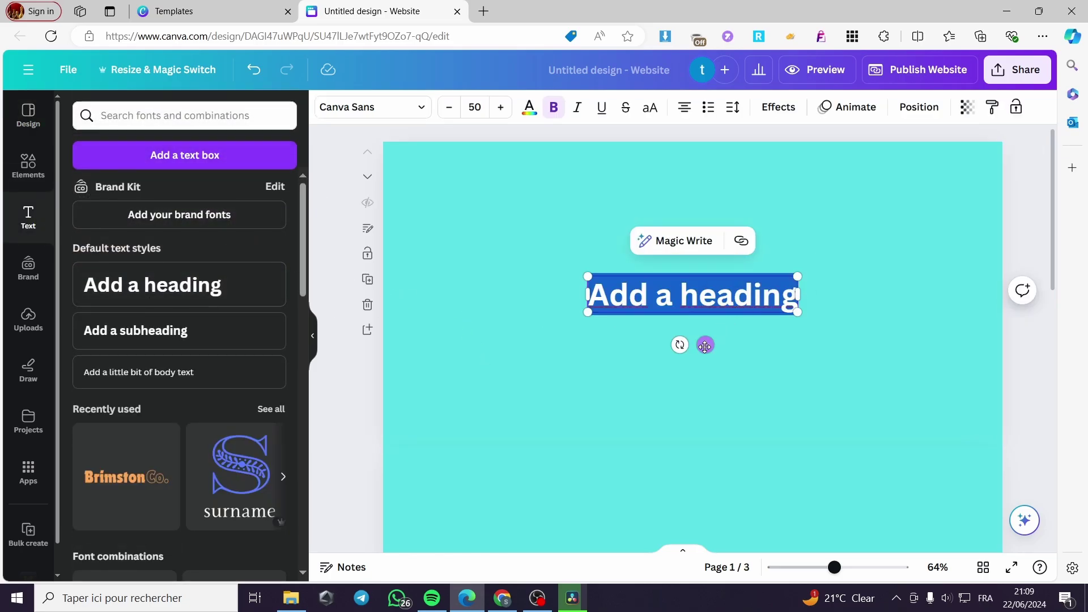
left_click_drag(705, 345, 601, 331)
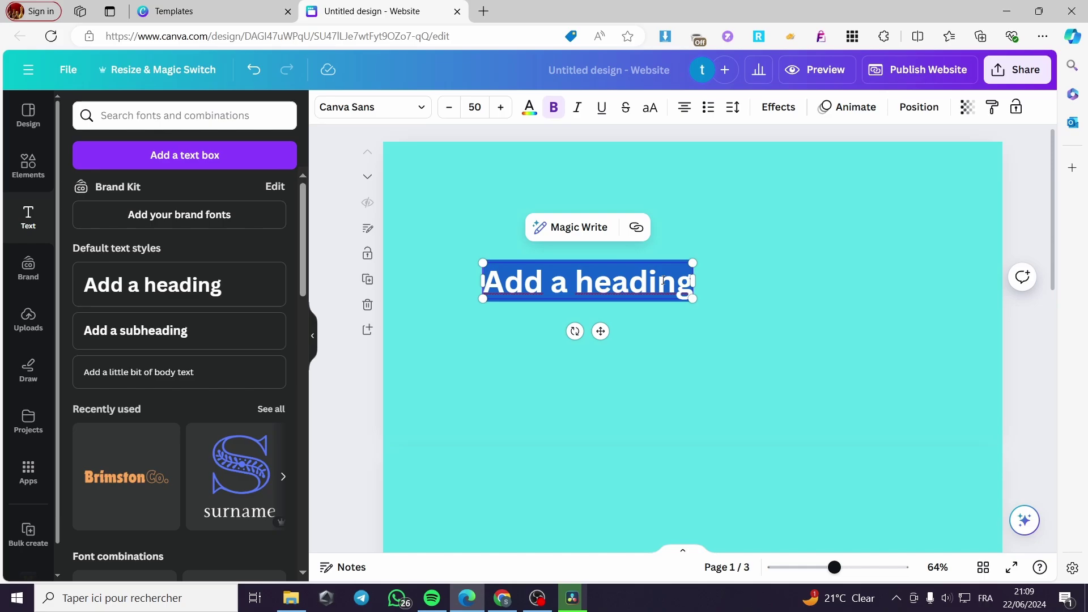
type("Home")
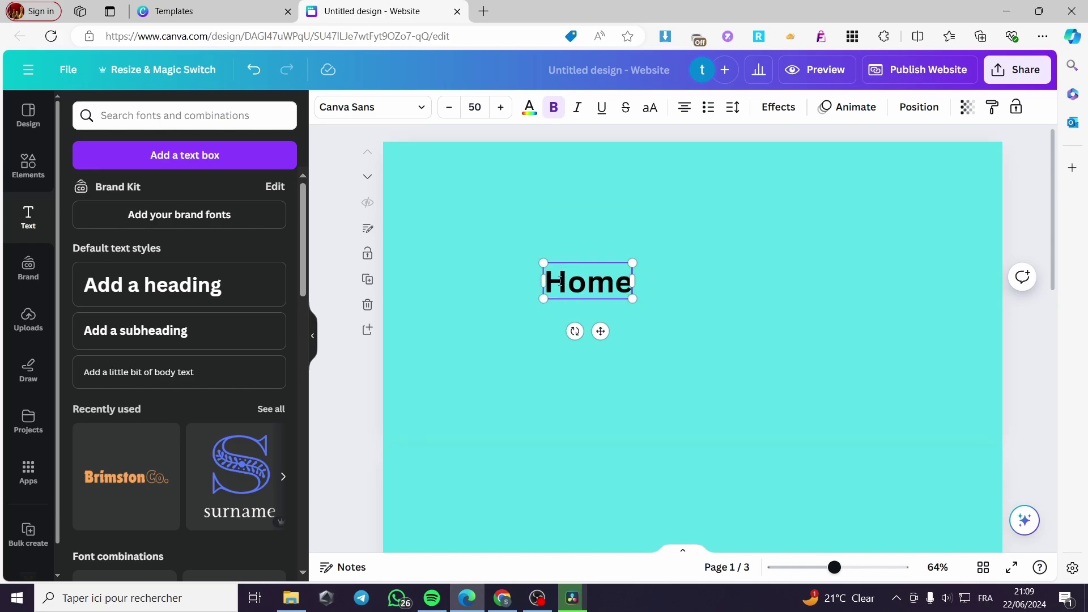
left_click_drag(547, 282, 634, 283)
left_click(530, 107)
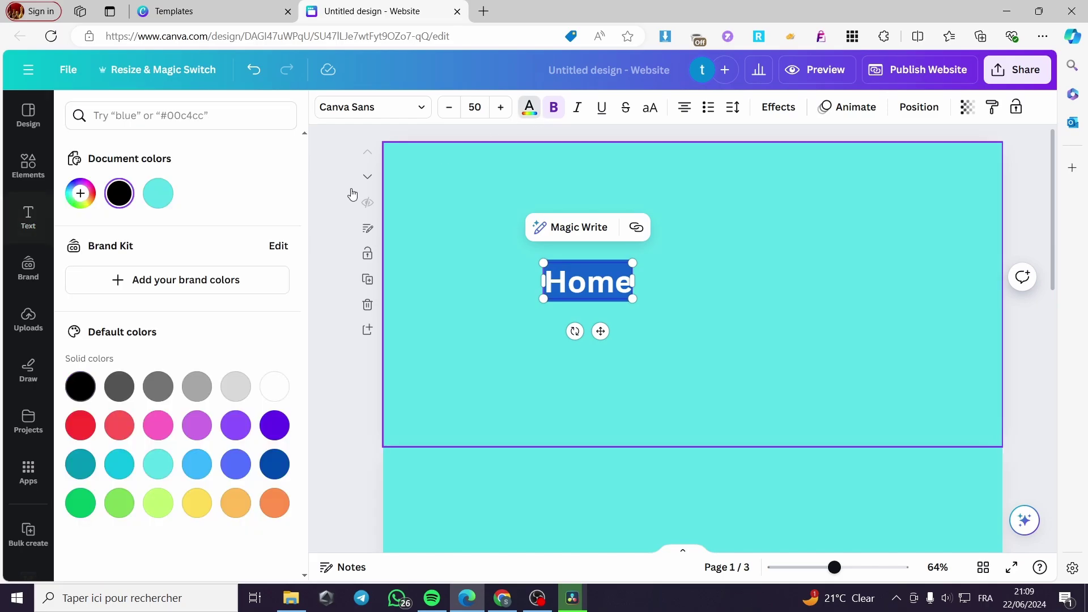
left_click(274, 387)
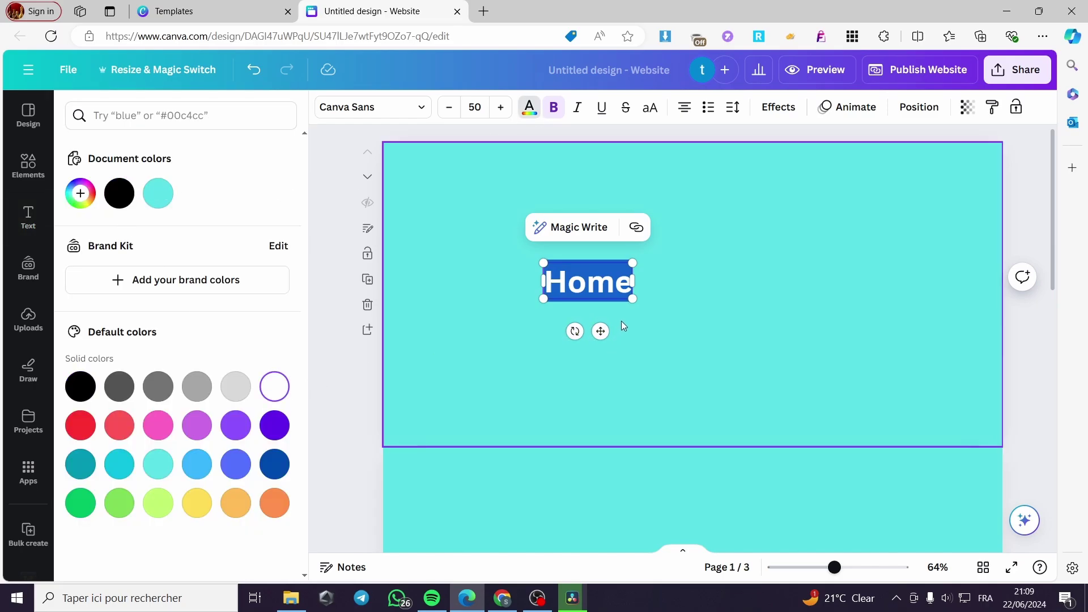
left_click_drag(633, 298, 447, 205)
left_click_drag(414, 150, 427, 158)
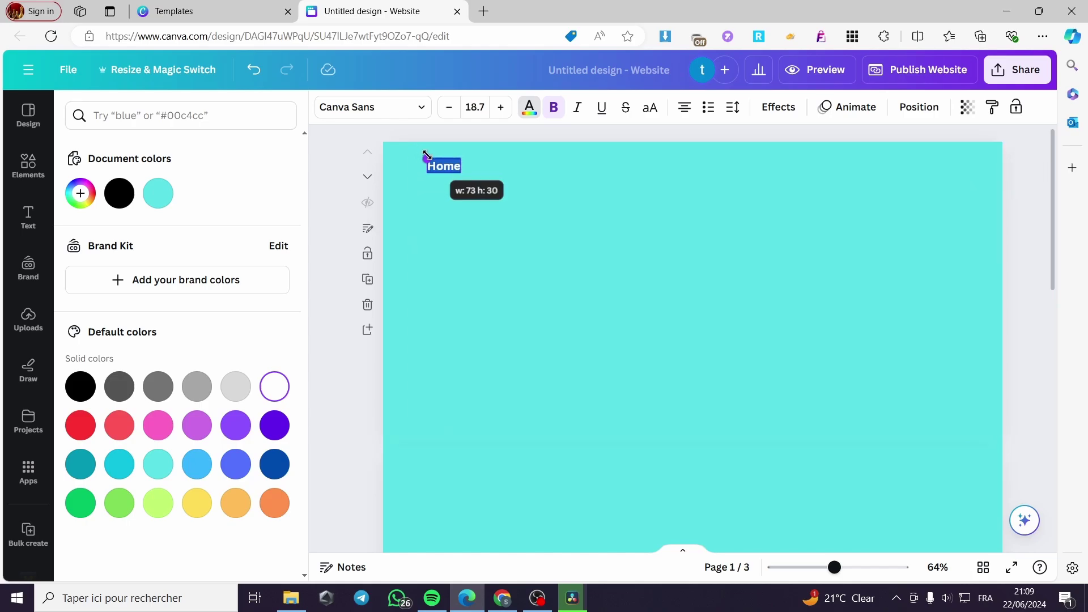
Make three copies of the Home label in a row to its right.
left_click(520, 174)
left_click(456, 165)
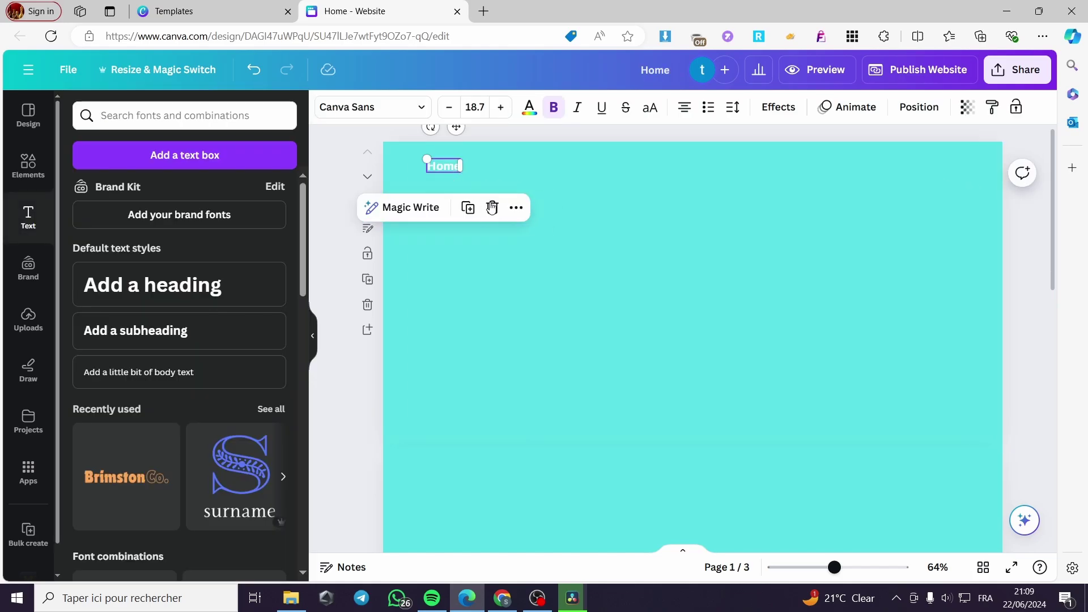
left_click(475, 214)
left_click_drag(453, 176, 482, 167)
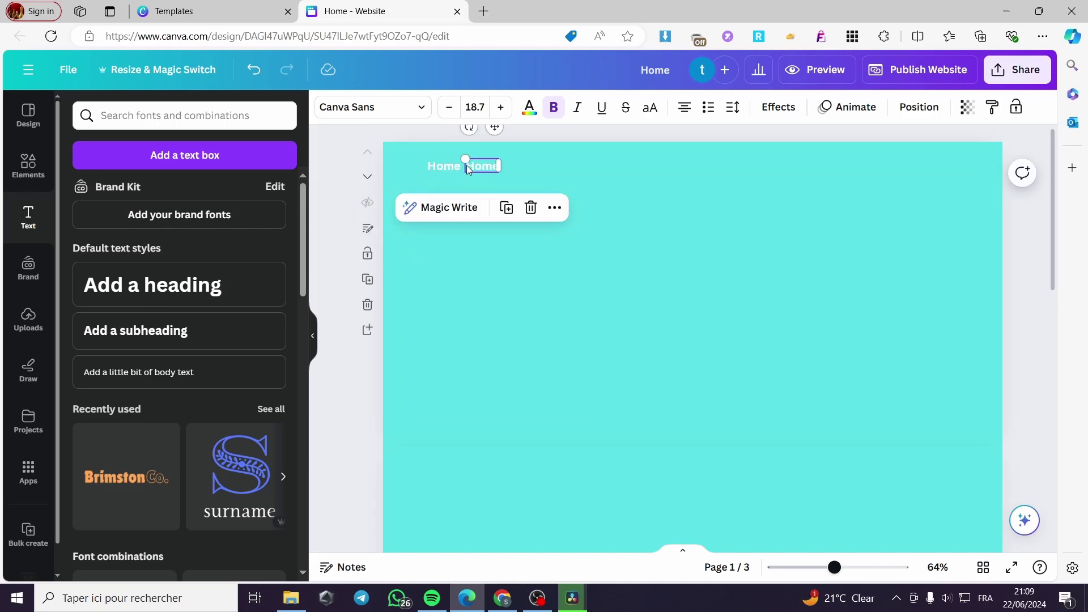
left_click(505, 207)
left_click(544, 207)
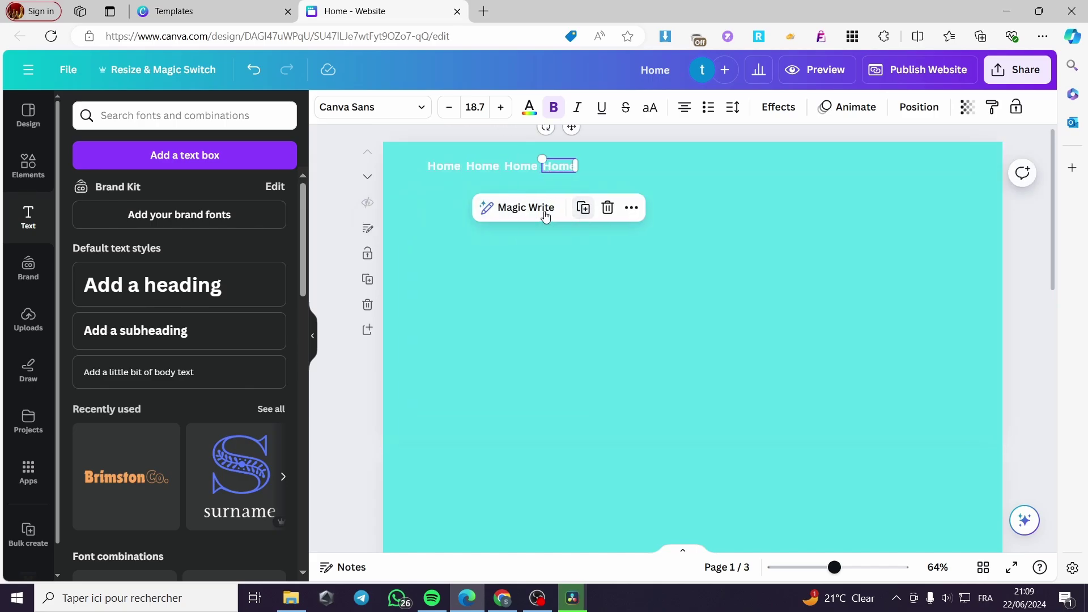
Rename the three copies to 'Product', 'Contact' and 'Shipping'.
left_click(487, 168)
double_click(488, 168)
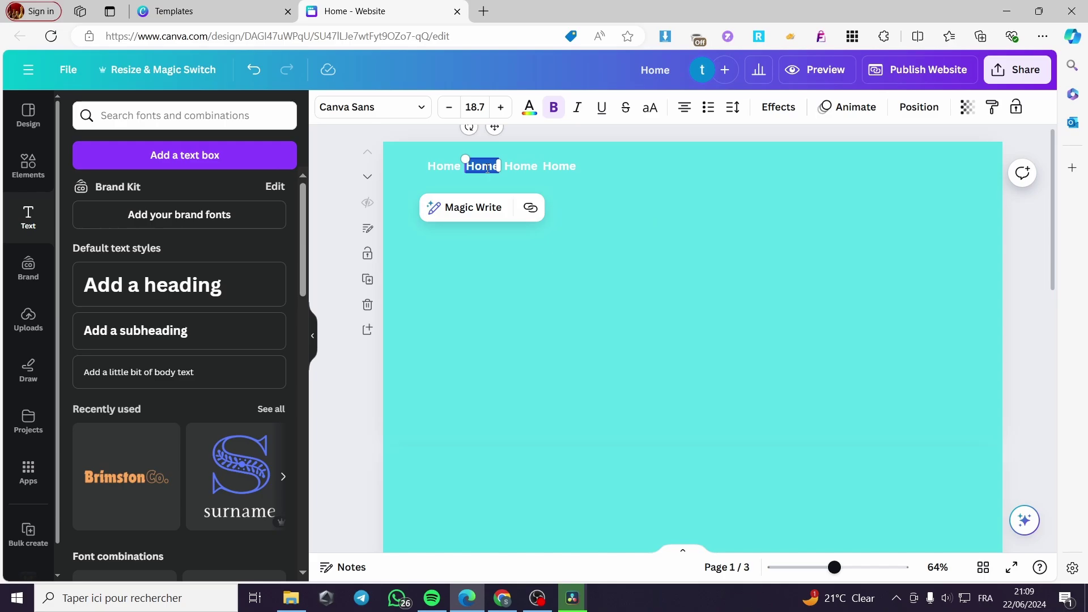
type("Product")
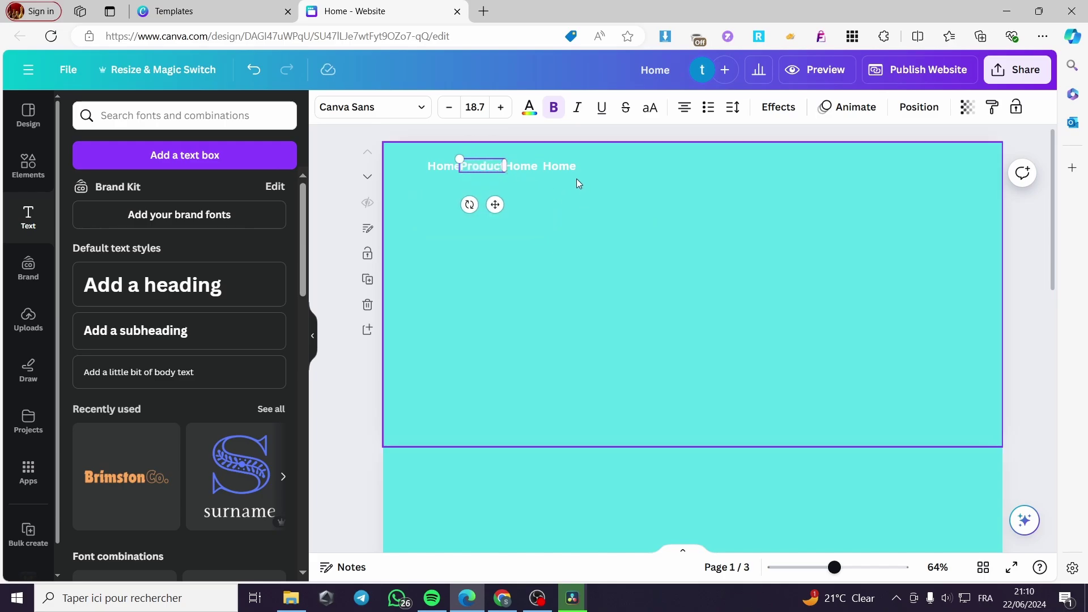
double_click(522, 164)
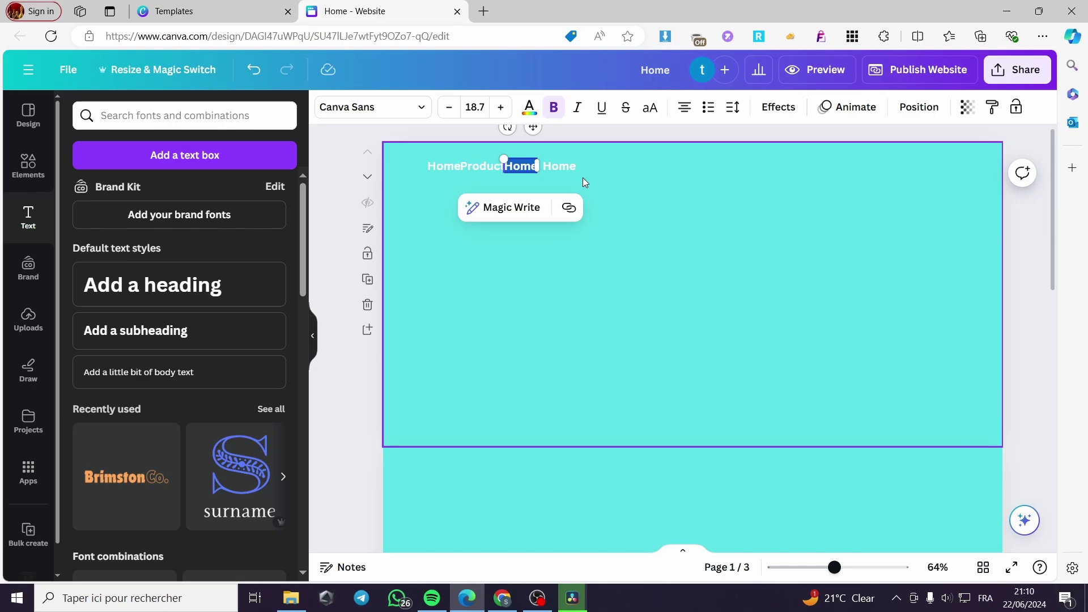
type("Contact")
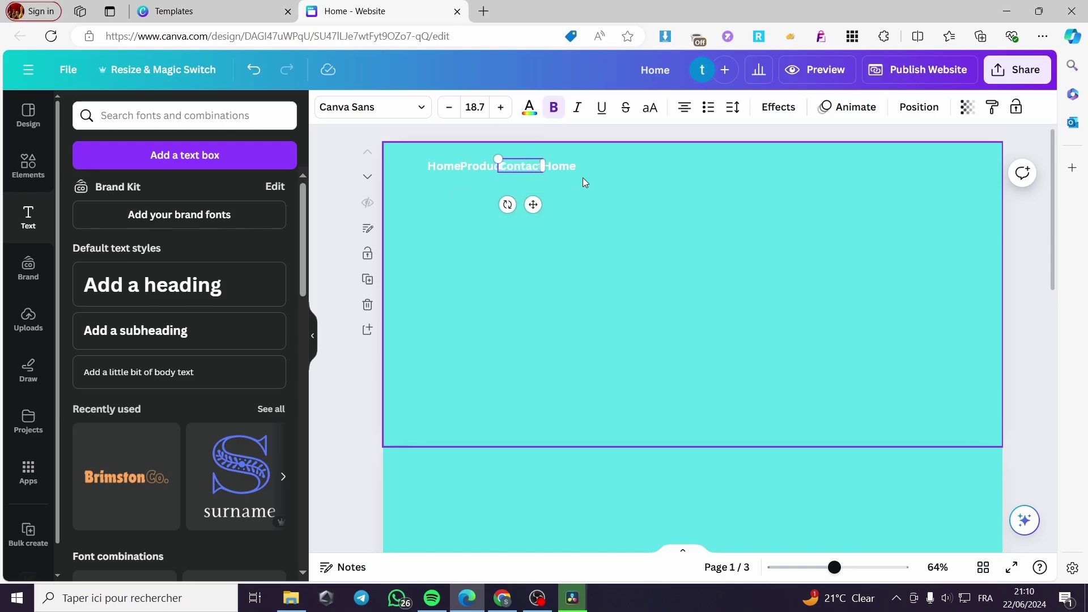
double_click(569, 166)
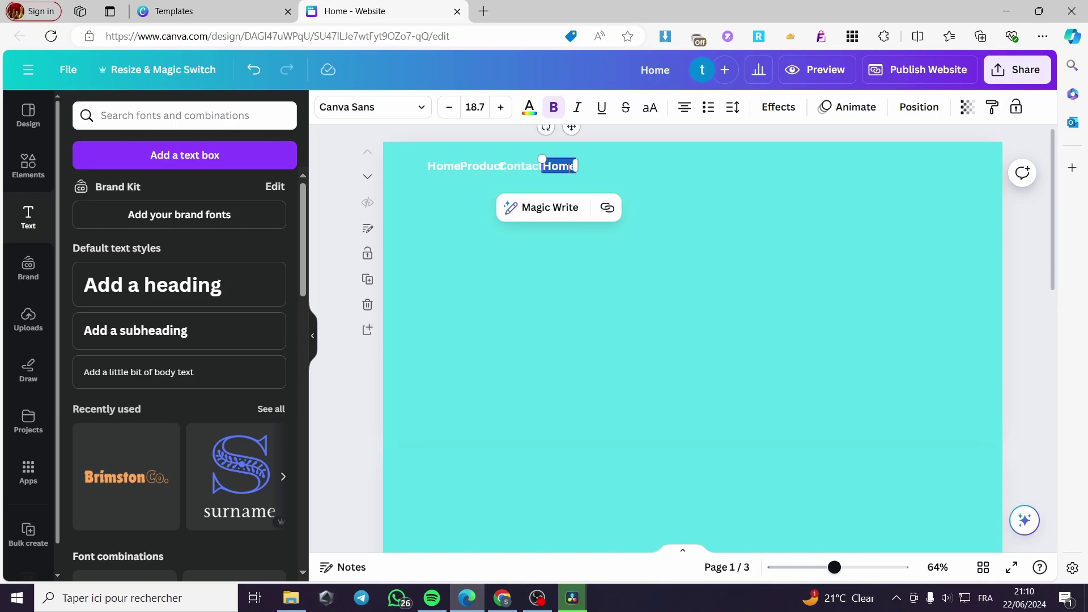
type("Shippi")
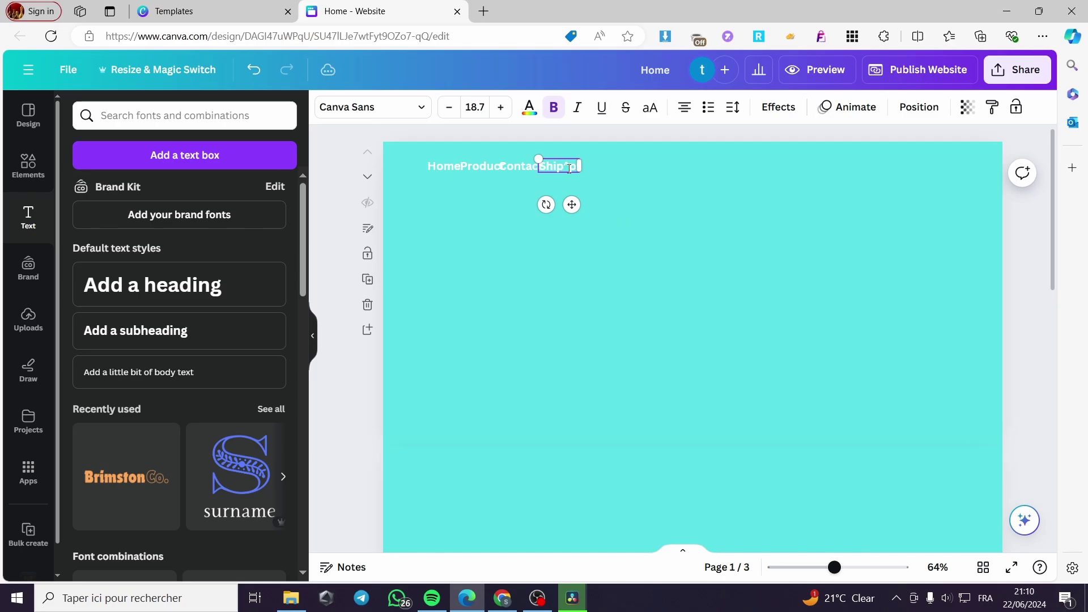
key("BackSpace")
key("BackSpace")
key("BackSpace")
type("pping")
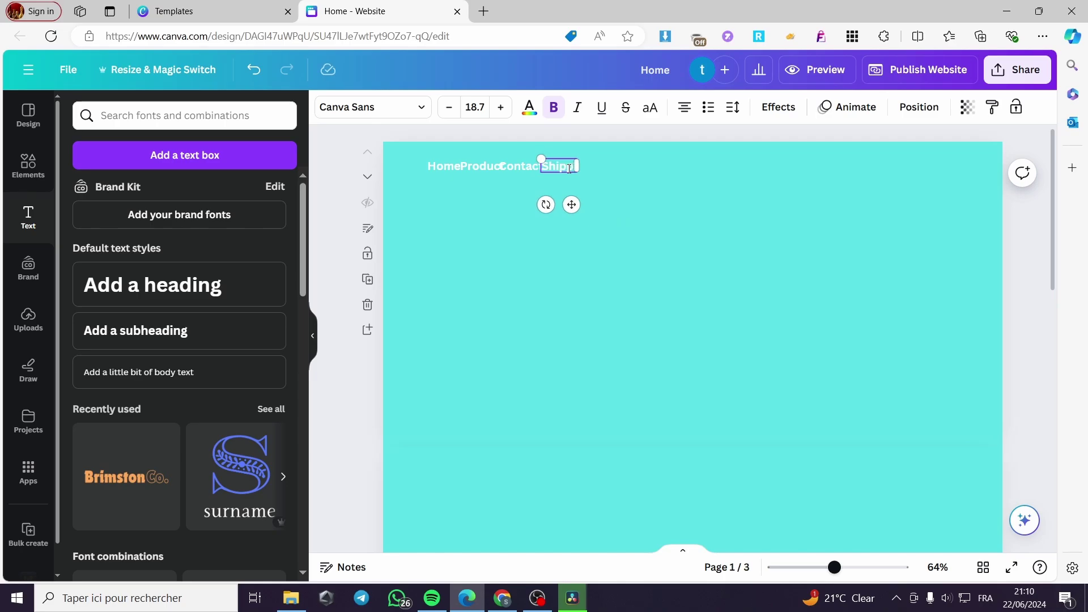
left_click(733, 221)
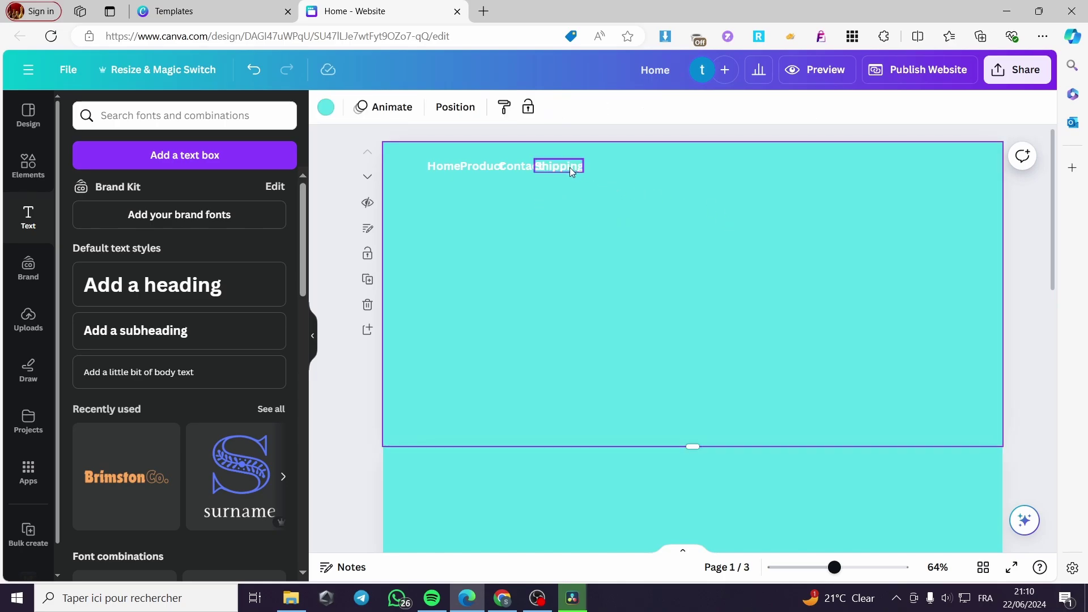
Space Home, Product, Contact and Shipping evenly across the top row.
left_click_drag(570, 168, 592, 169)
left_click(526, 169)
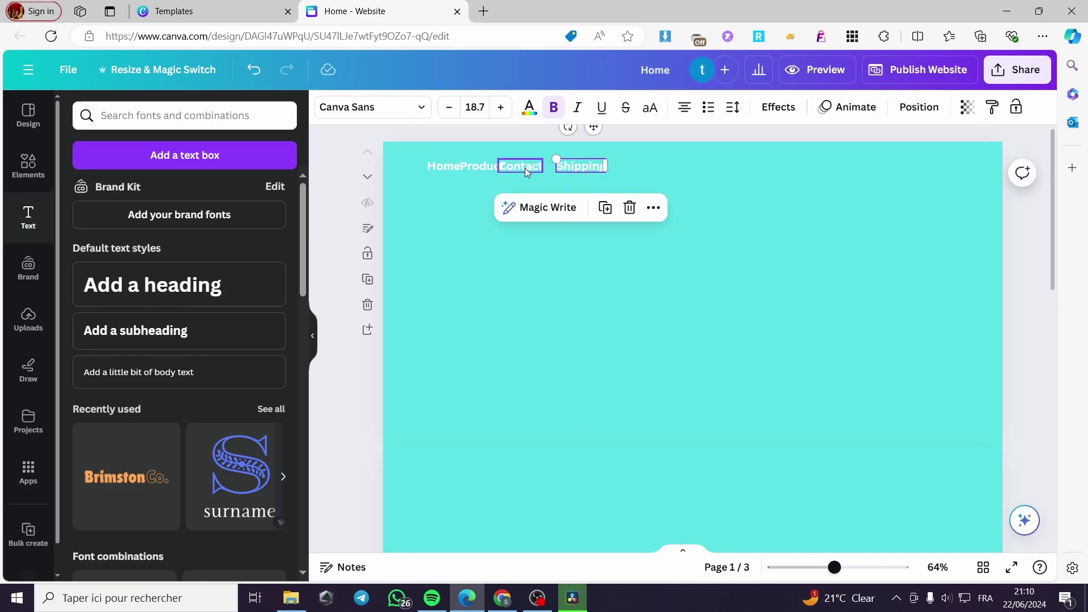
left_click_drag(526, 169, 484, 168)
left_click(480, 168)
left_click(610, 184)
left_click(588, 166)
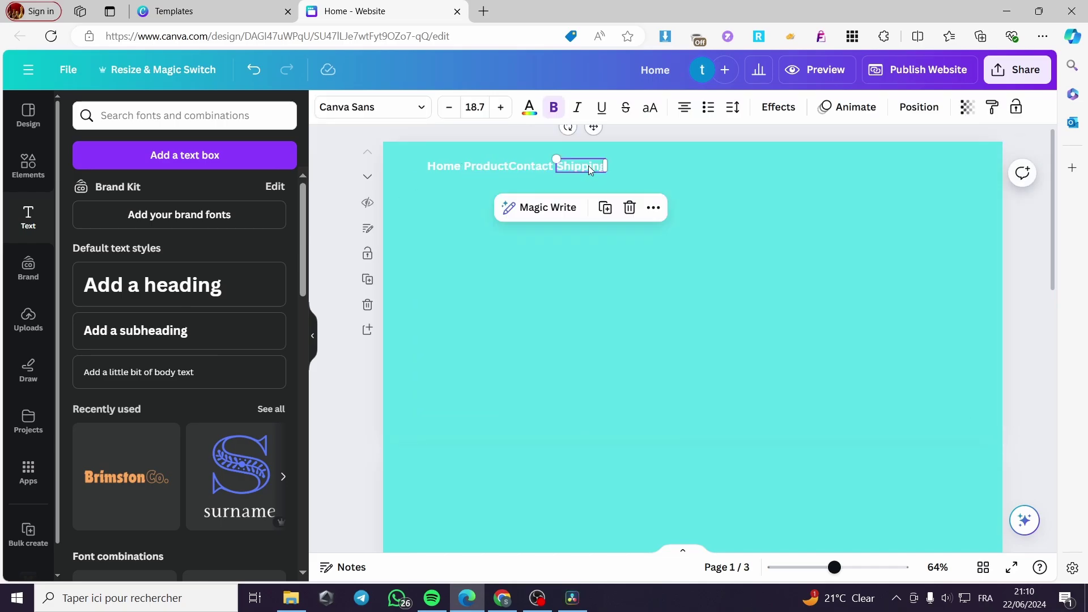
left_click_drag(558, 169, 486, 165)
left_click(532, 166)
left_click(485, 166)
left_click(678, 212)
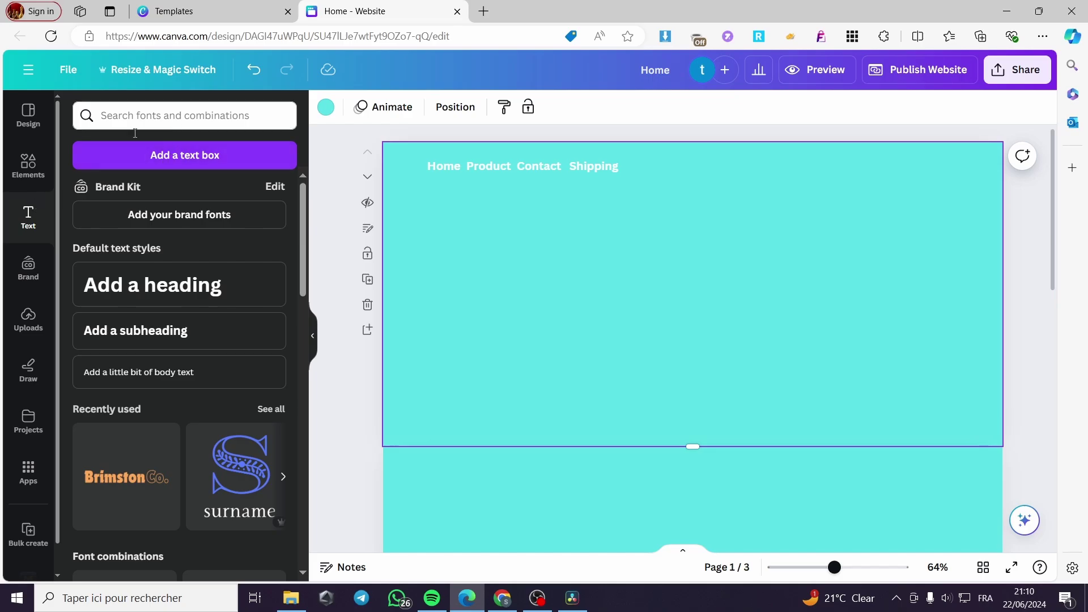
Add the bakery photo from Elements' Recently used and begin resizing it.
left_click(26, 164)
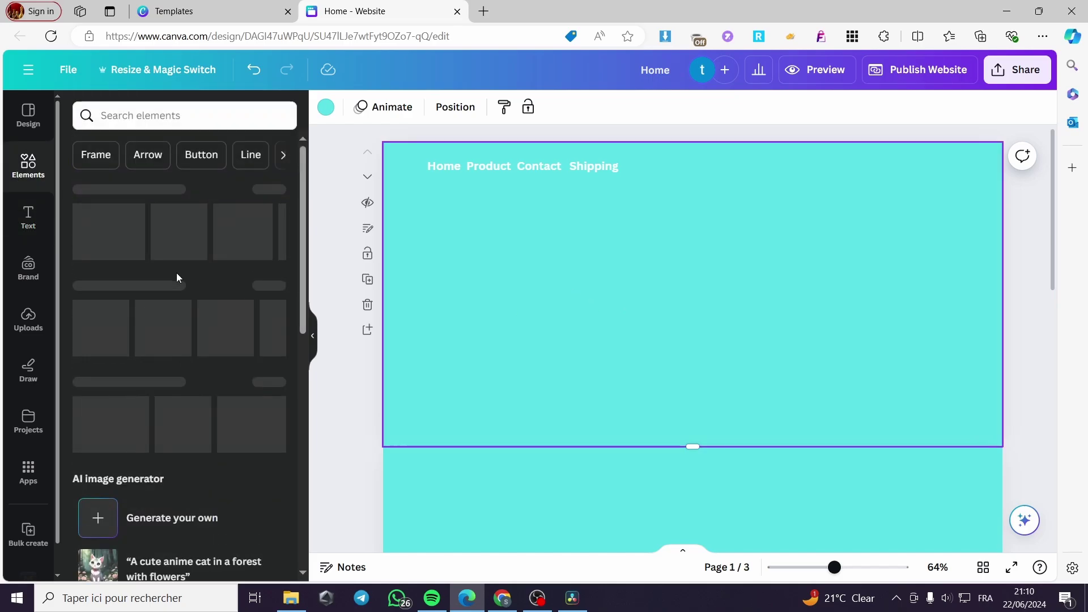
left_click(39, 324)
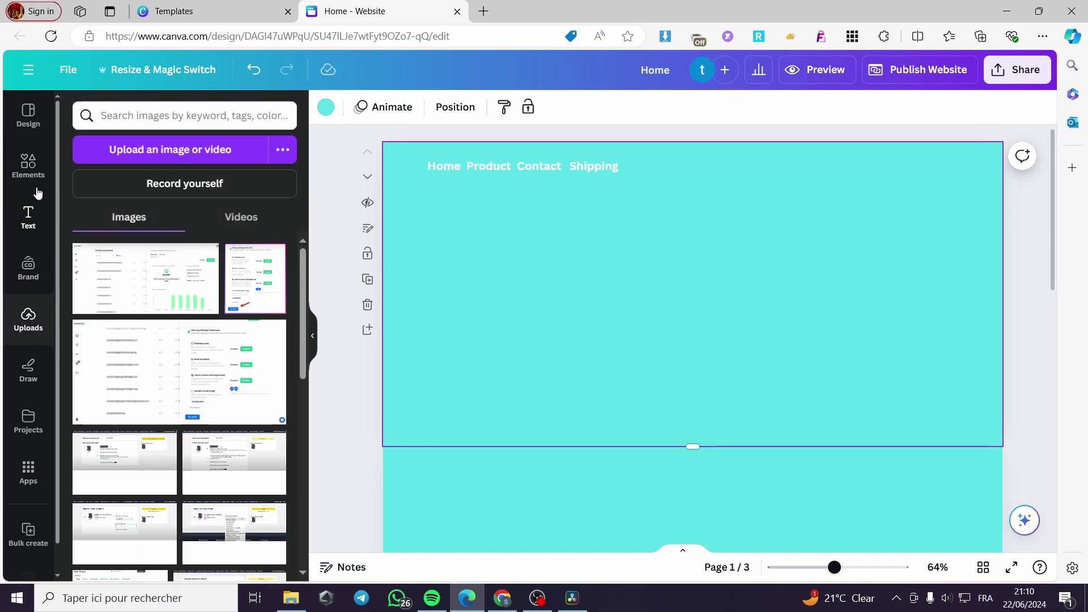
left_click(28, 166)
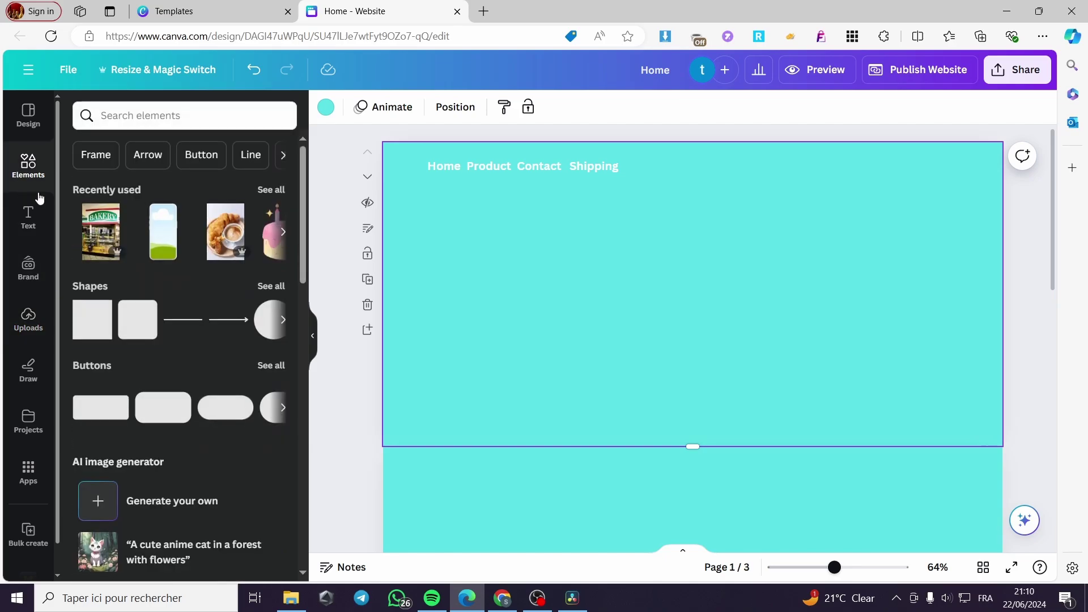
left_click(92, 229)
left_click_drag(610, 294, 448, 290)
left_click_drag(646, 305, 595, 338)
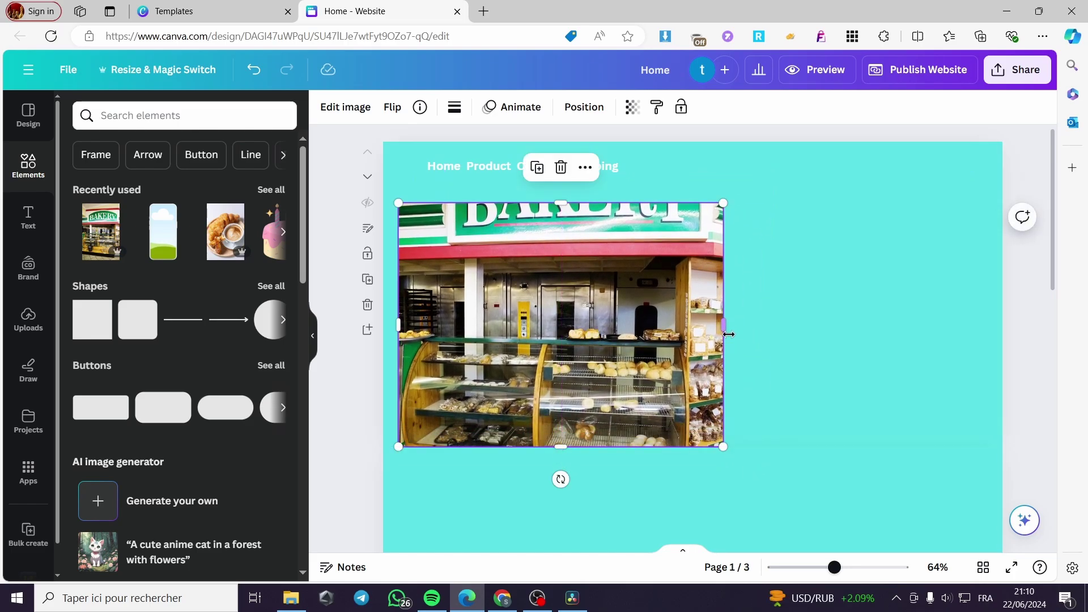
Widen, shrink and reposition the bakery photo below the navigation labels.
left_click_drag(729, 334, 935, 379)
left_click_drag(673, 252, 674, 204)
left_click_drag(898, 424, 940, 424)
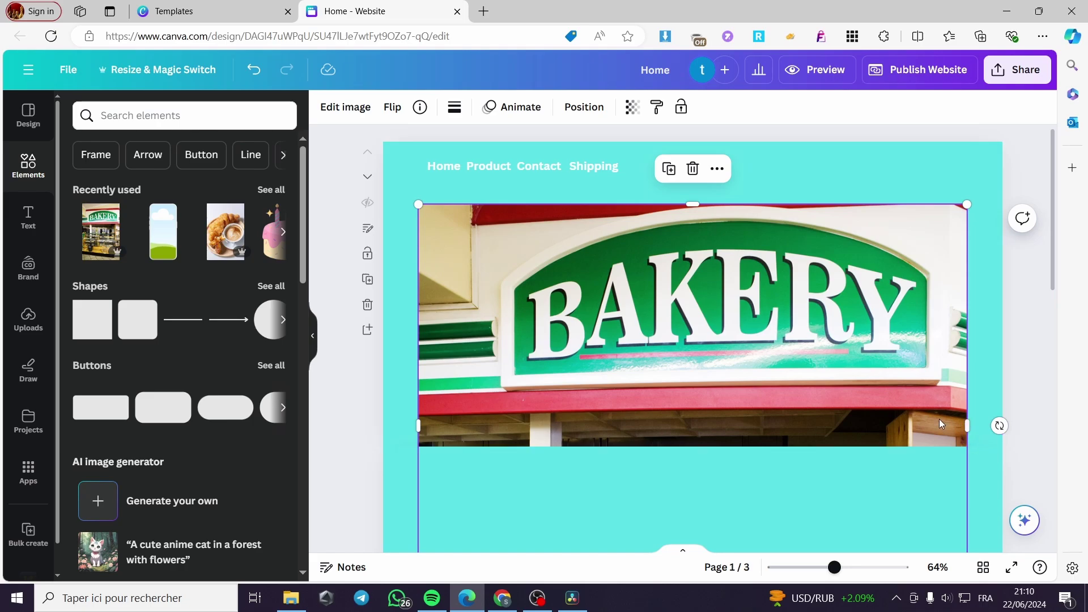
key("ctrl+z")
key("ctrl+z")
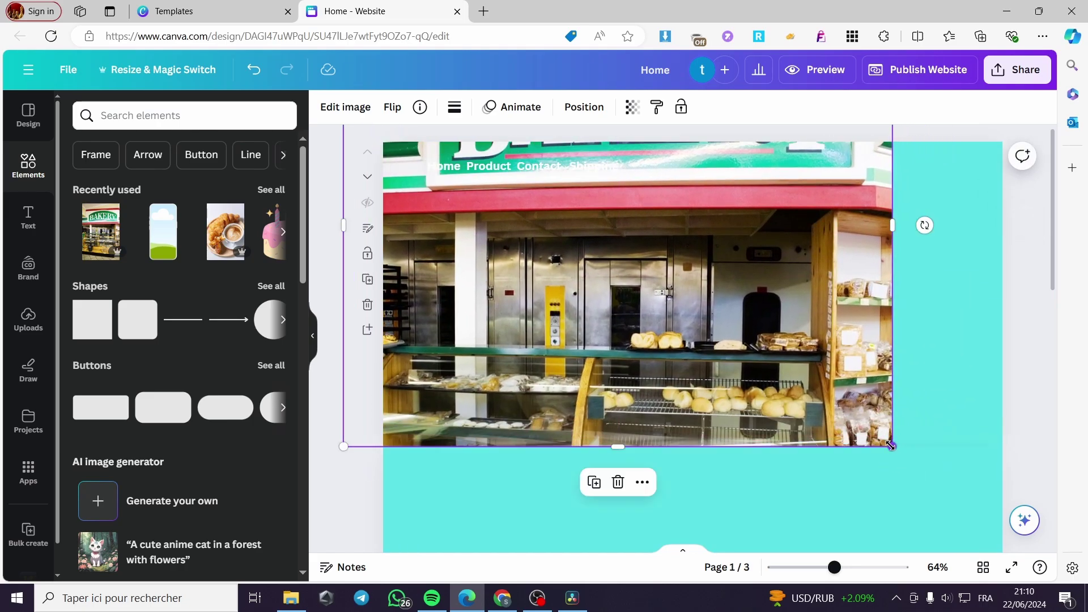
left_click_drag(891, 446, 724, 382)
left_click_drag(651, 335, 648, 404)
left_click_drag(727, 322, 919, 321)
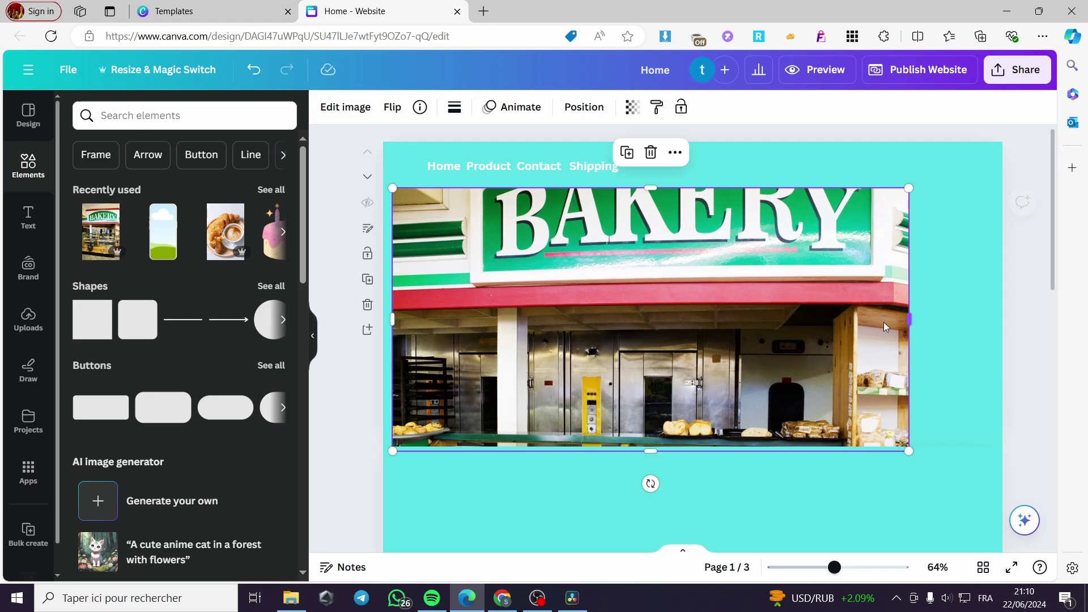
Resize the bakery photo to 814 × 489, then delete it.
left_click_drag(828, 316, 879, 316)
left_click_drag(943, 453, 877, 415)
left_click_drag(682, 211, 674, 172)
left_click_drag(682, 232, 669, 264)
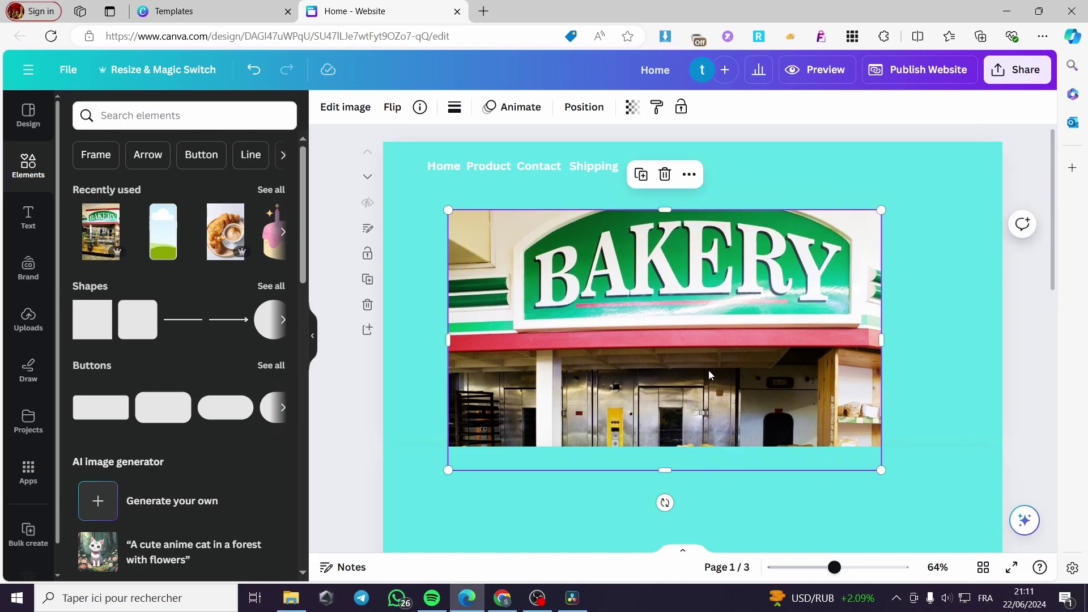
left_click_drag(881, 470, 835, 396)
left_click_drag(755, 384, 802, 389)
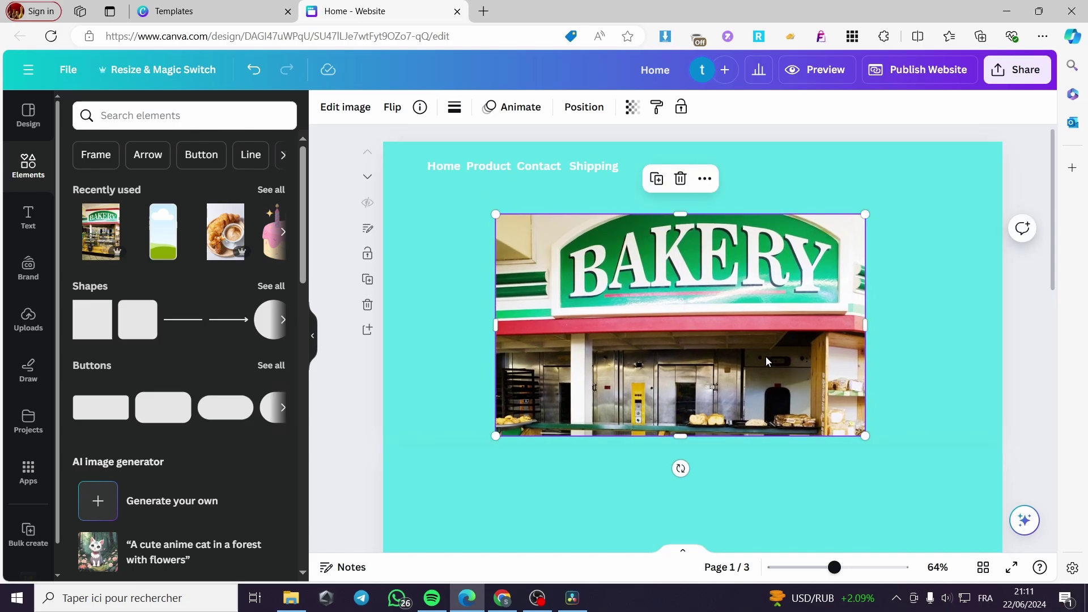
key("Delete")
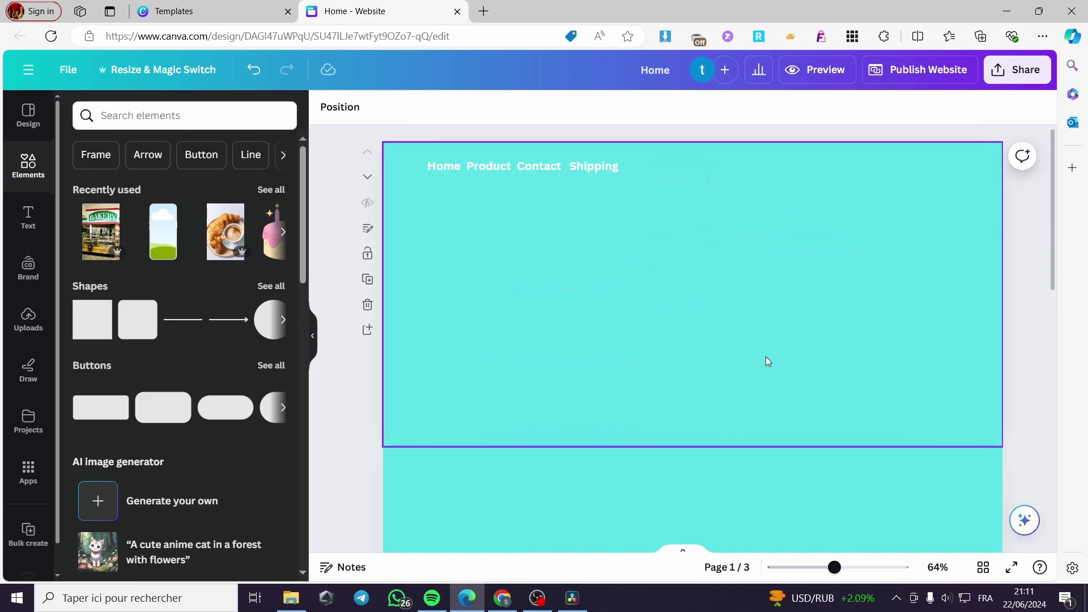
Place the croissant-and-coffee photo on the page's left and search elements for 'shopping'.
left_click(229, 238)
left_click_drag(680, 340, 476, 377)
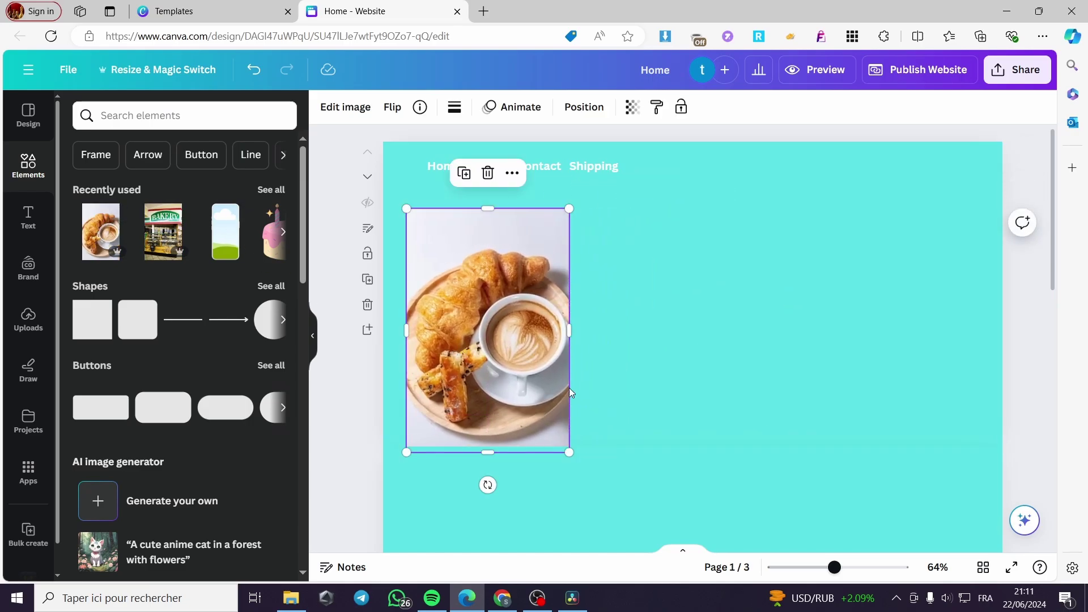
left_click(167, 119)
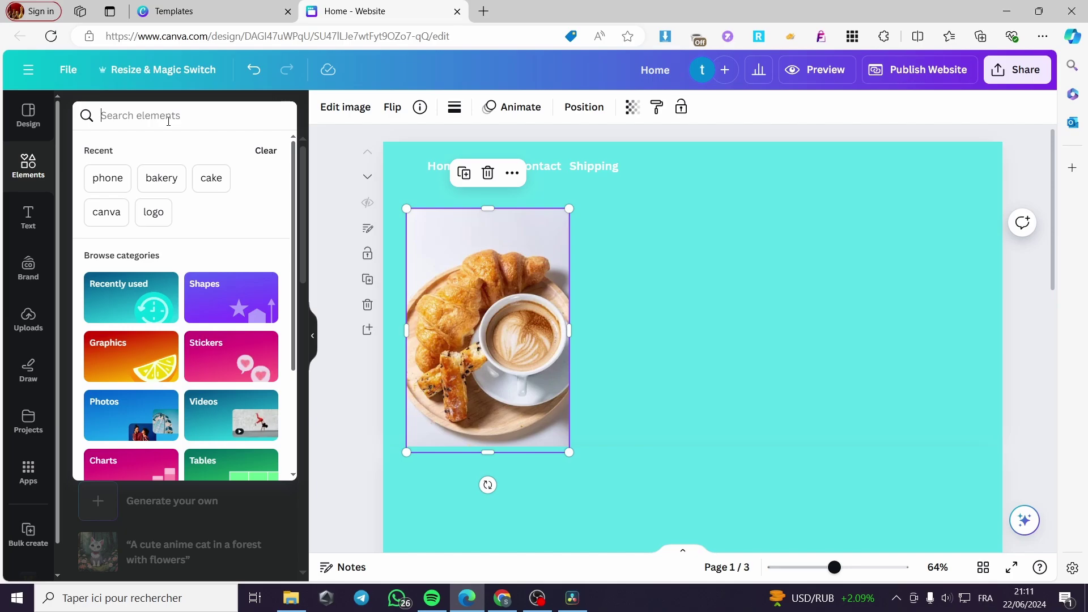
type("sho")
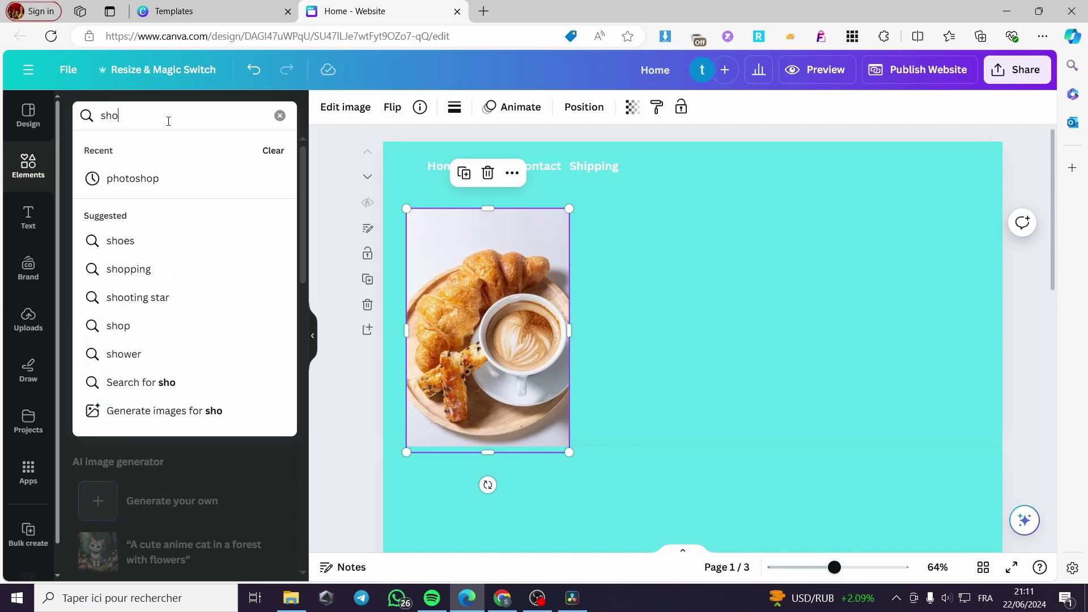
type("ppin")
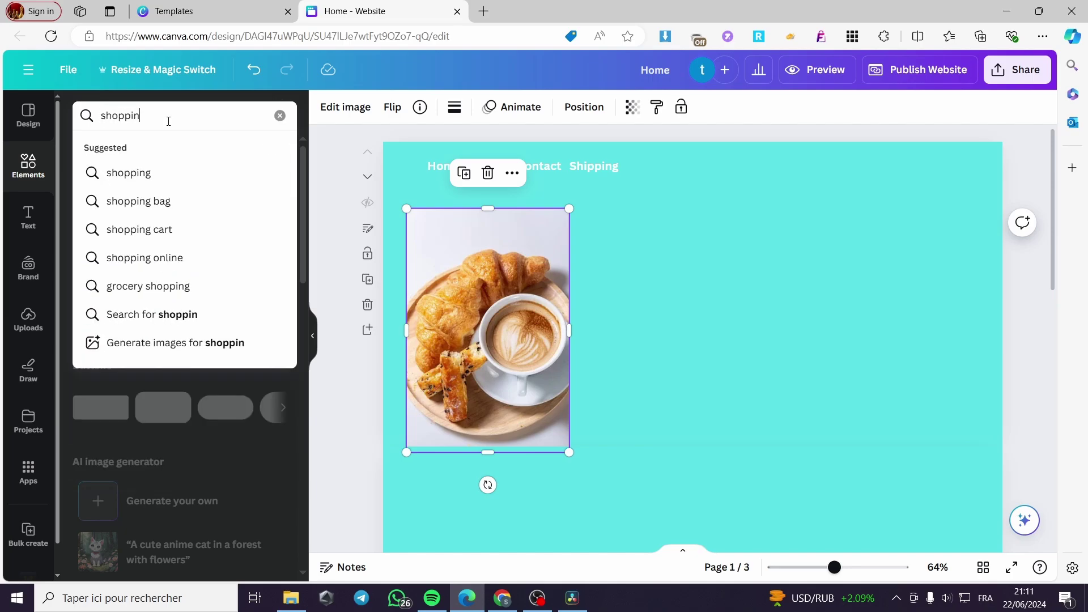
type("g")
key("Return")
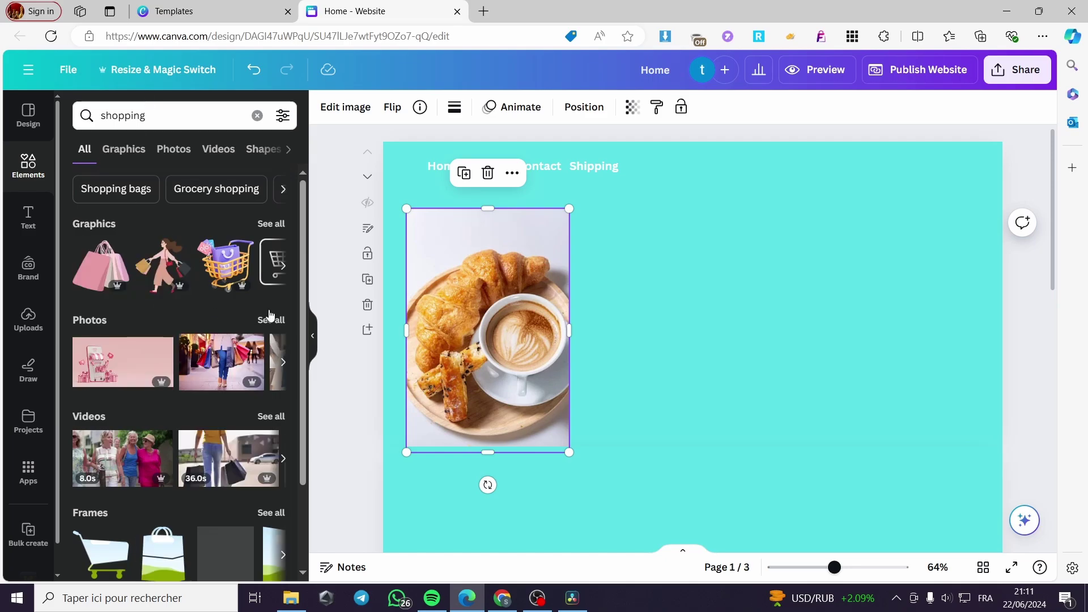
Place the two-women shopping photo beside the croissant photo and size it to match.
left_click(271, 320)
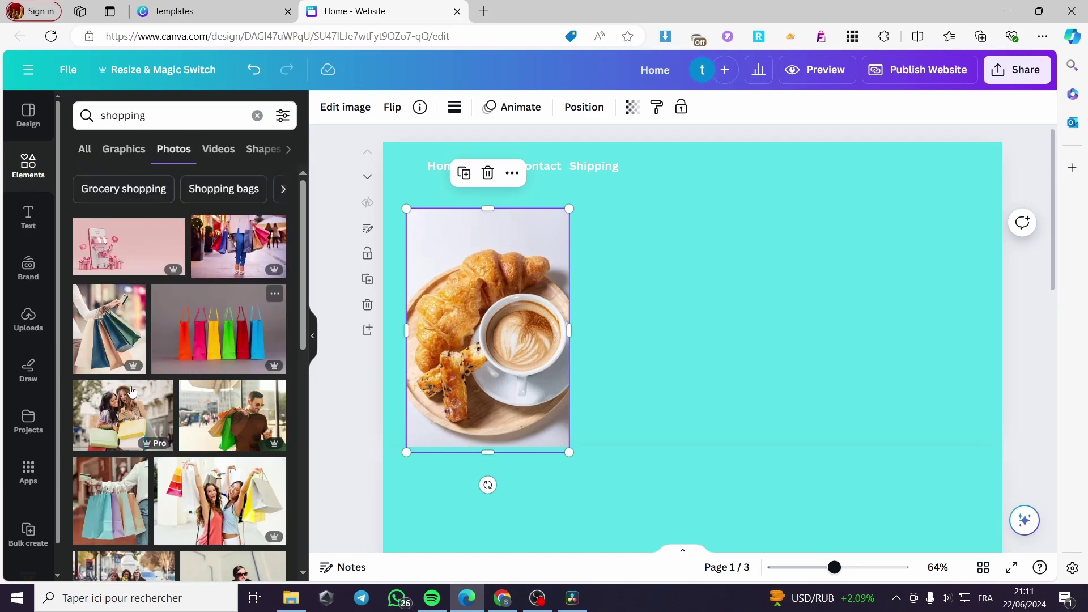
left_click_drag(129, 411, 769, 333)
left_click_drag(922, 471, 817, 397)
left_click_drag(718, 368, 693, 447)
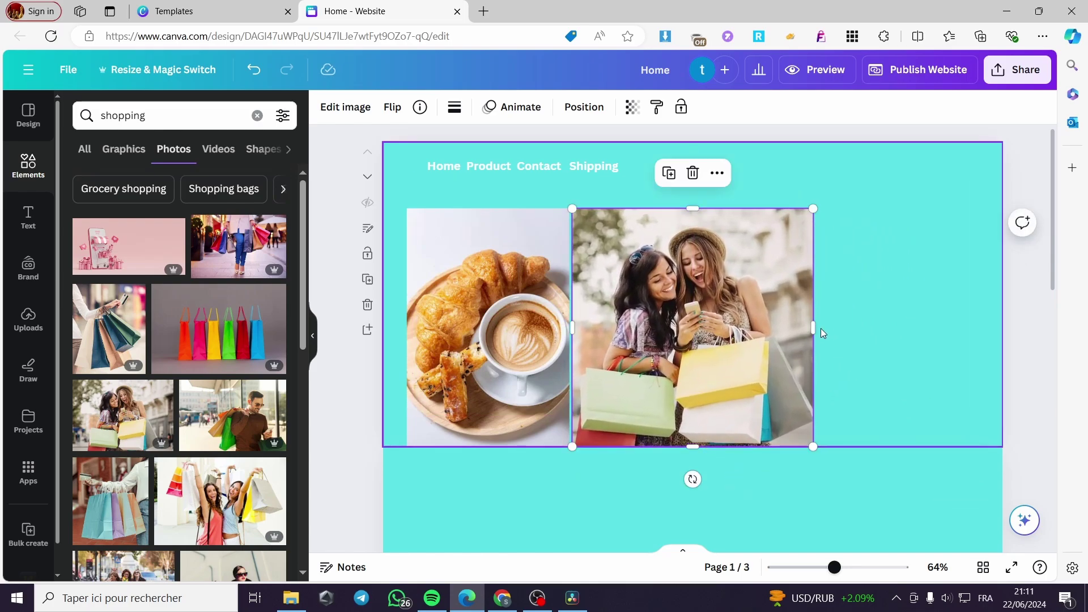
left_click_drag(814, 328, 788, 327)
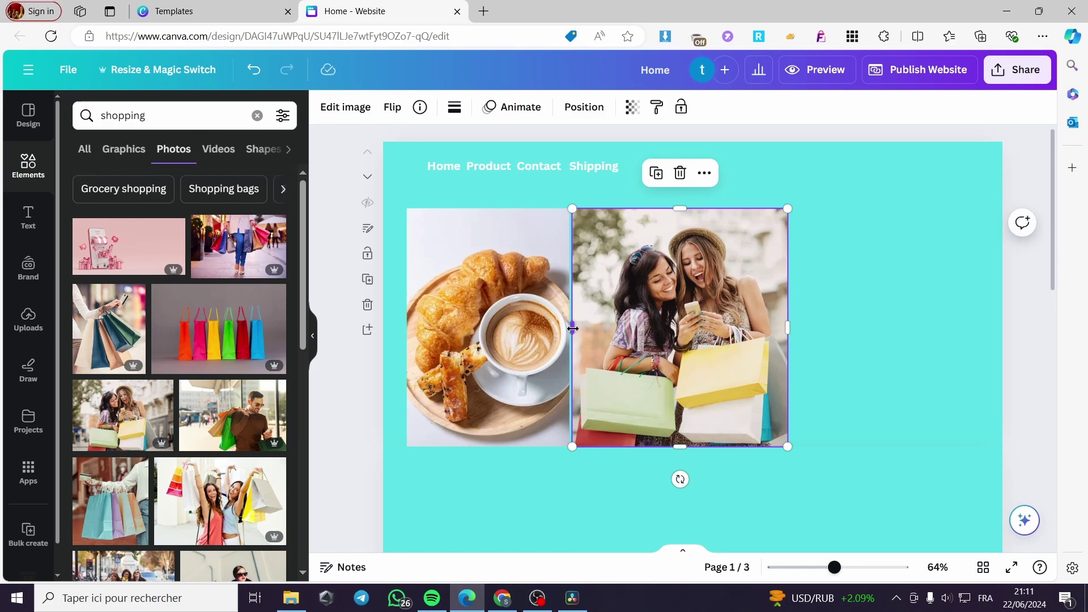
left_click_drag(573, 329, 591, 328)
mouse_move(694, 326)
left_mouse_down()
mouse_move(680, 325)
mouse_move(698, 329)
left_mouse_up()
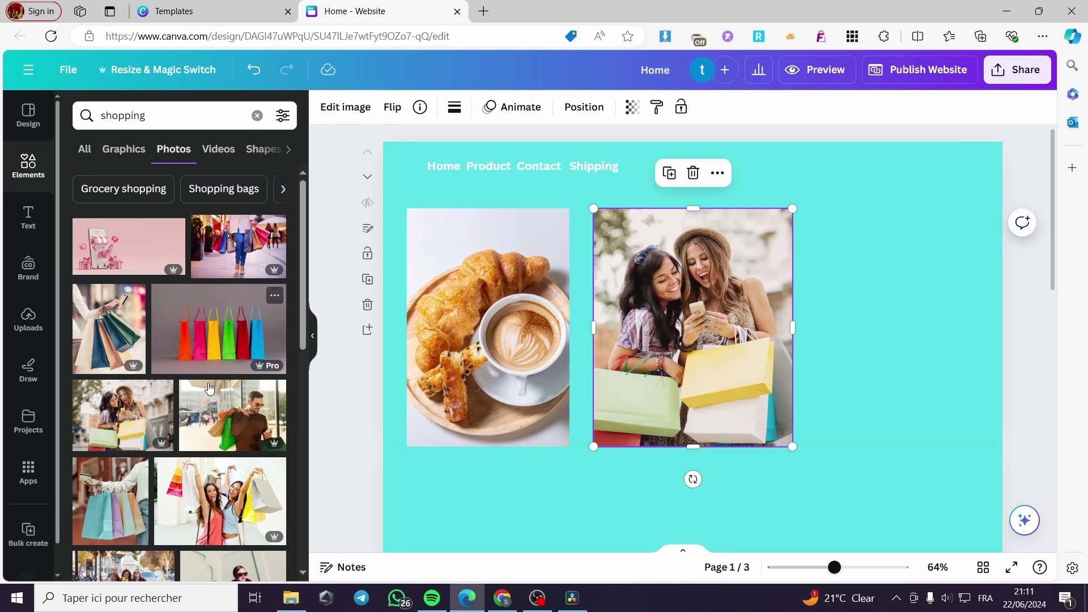
scroll(214, 511, "down", 2)
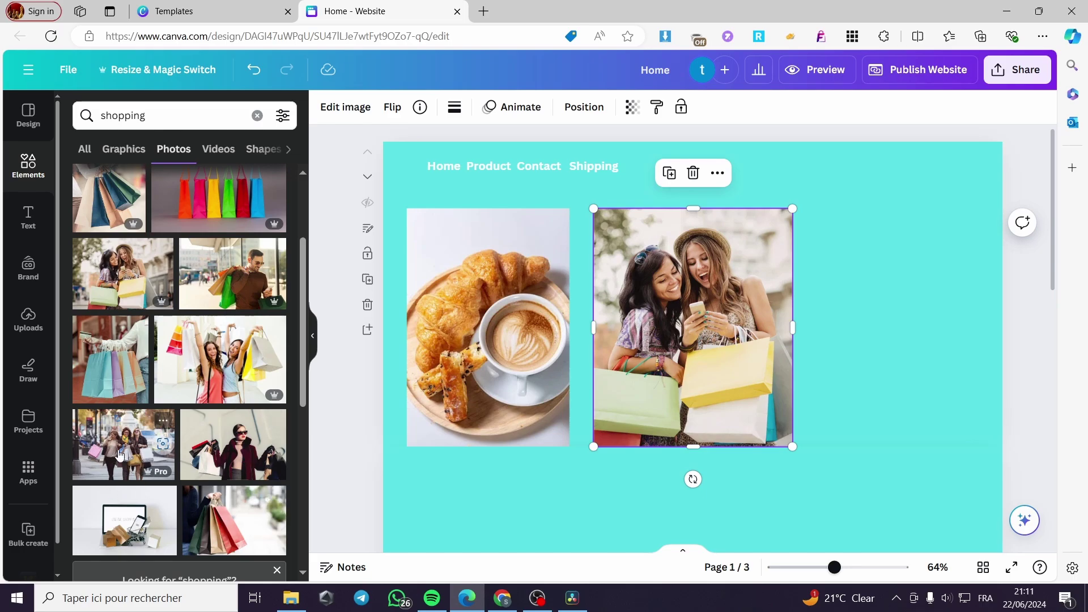
Add the shopping-bags photo right of the two-women photo, matching their height.
left_click(235, 520)
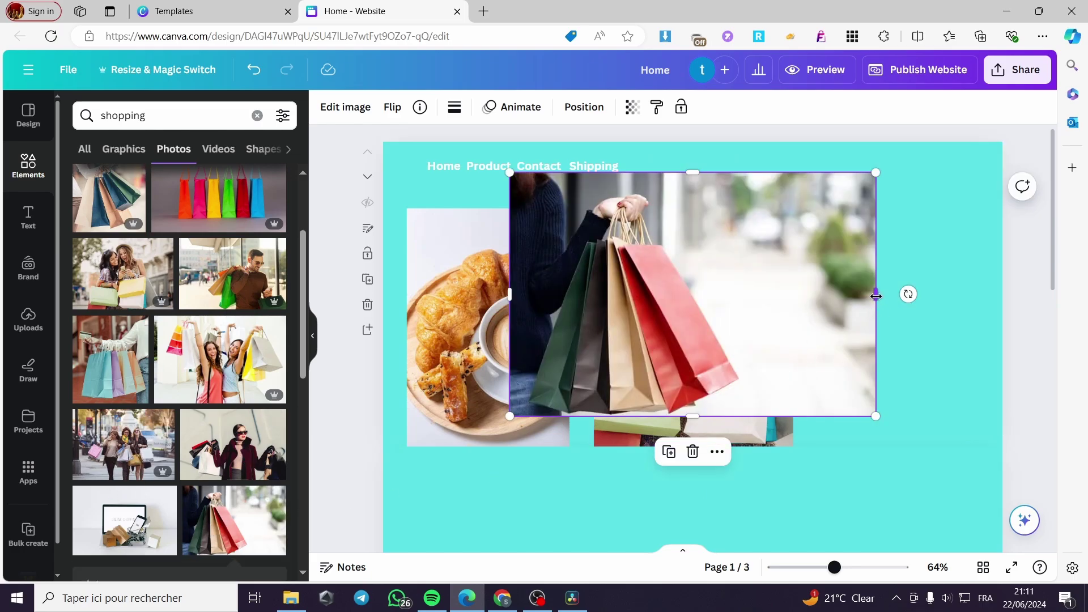
left_click_drag(877, 296, 738, 295)
left_click_drag(628, 297, 886, 323)
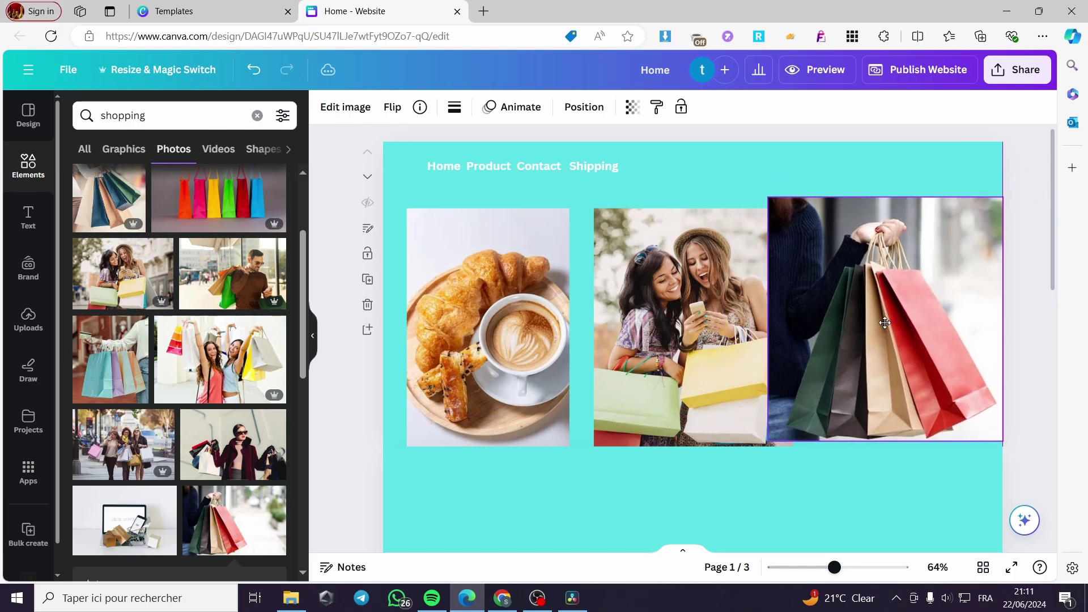
left_click_drag(1001, 436, 943, 378)
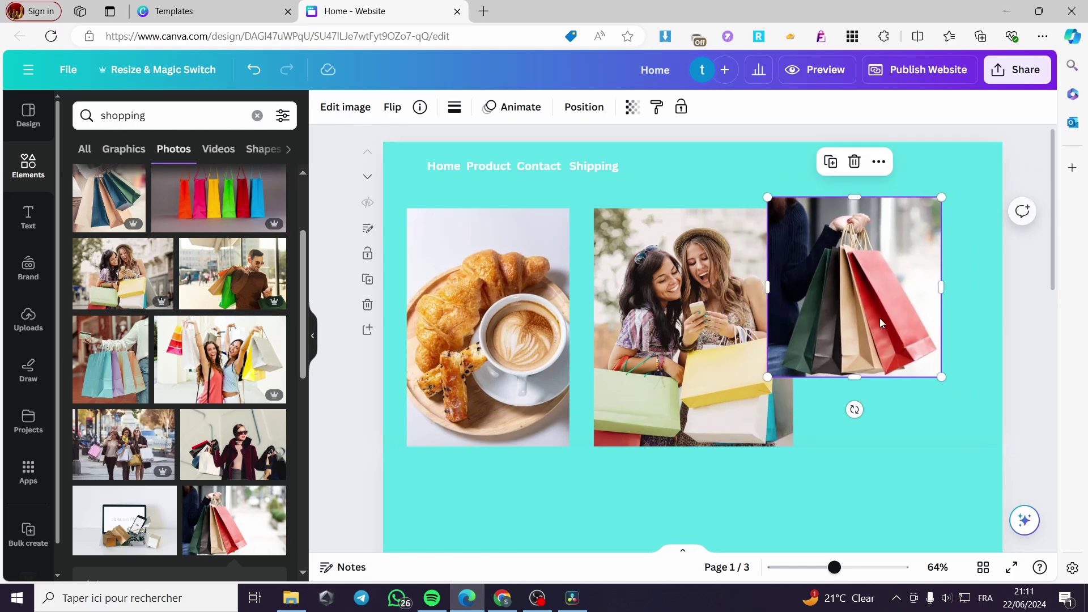
left_click_drag(894, 323, 933, 334)
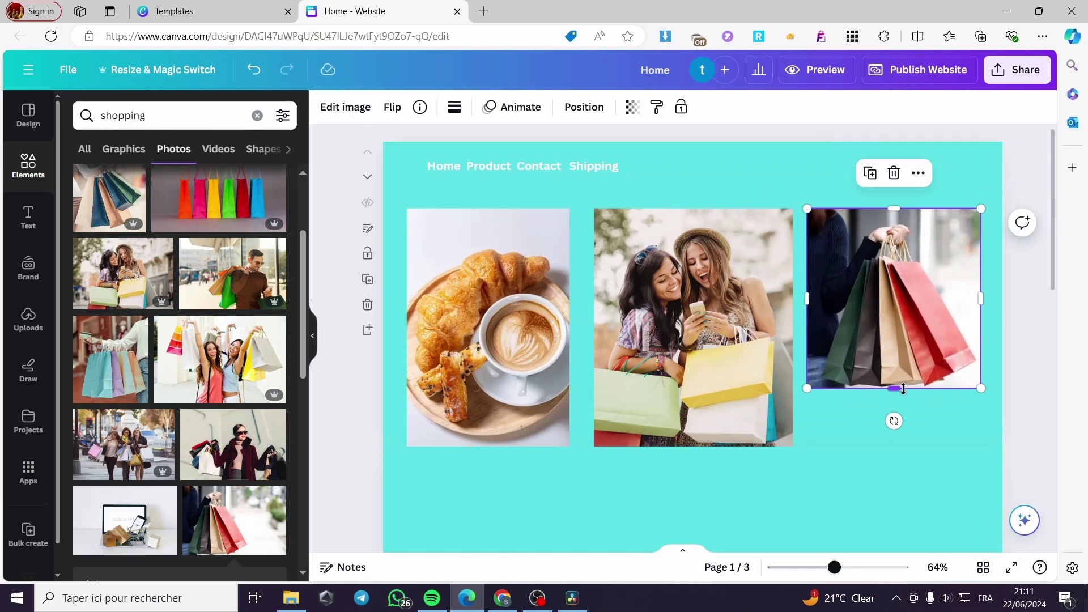
left_click_drag(909, 388, 909, 447)
left_click(1041, 378)
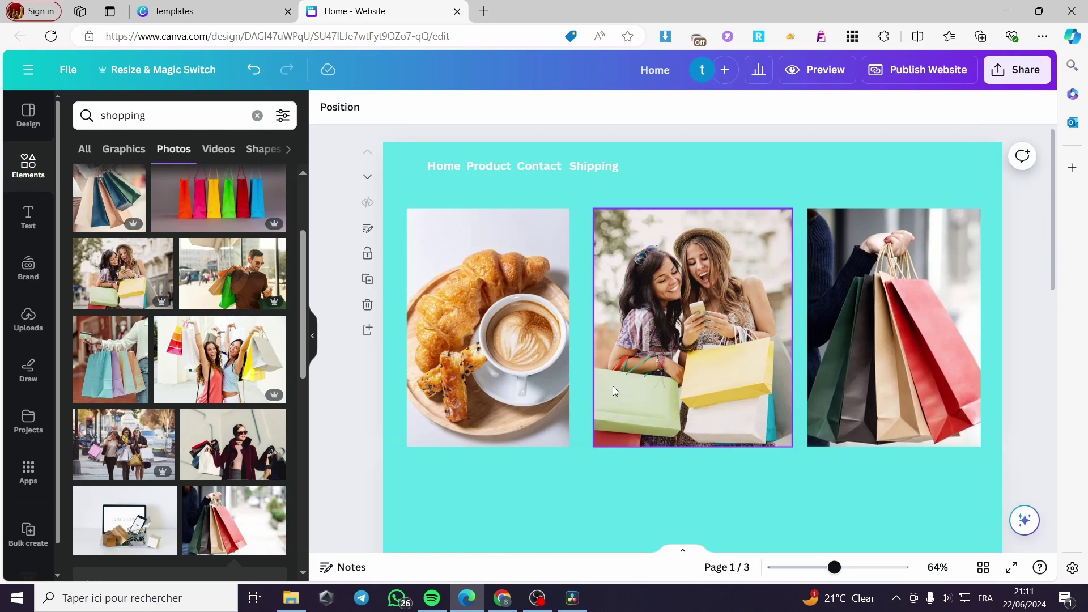
Scroll to page 2 and search elements for 'tsh' t-shirt photos.
scroll(677, 416, "down", 1)
scroll(678, 416, "down", 3)
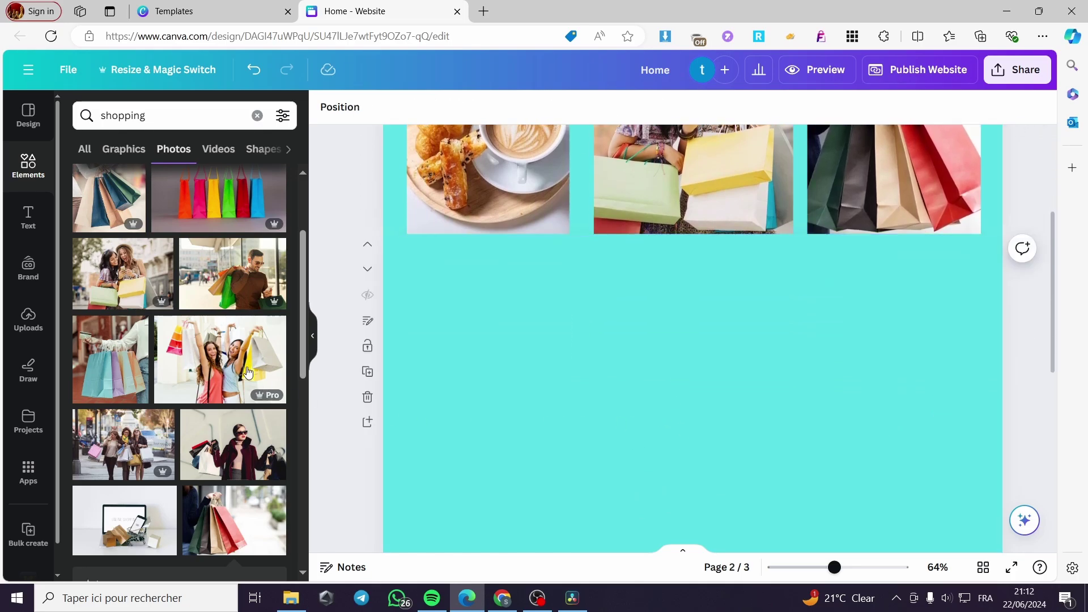
left_click(257, 115)
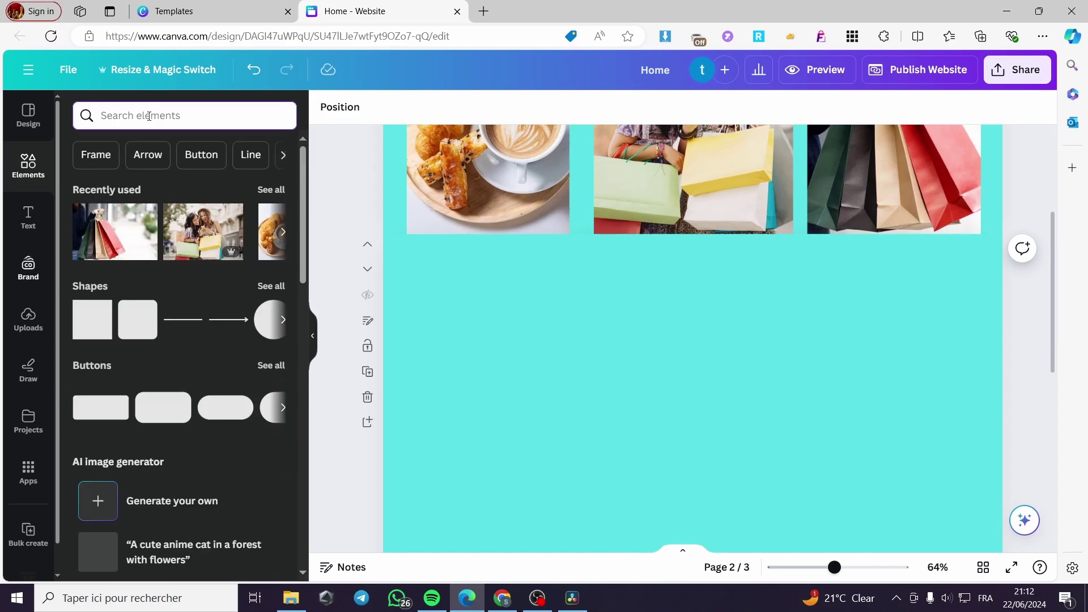
type("tshirt")
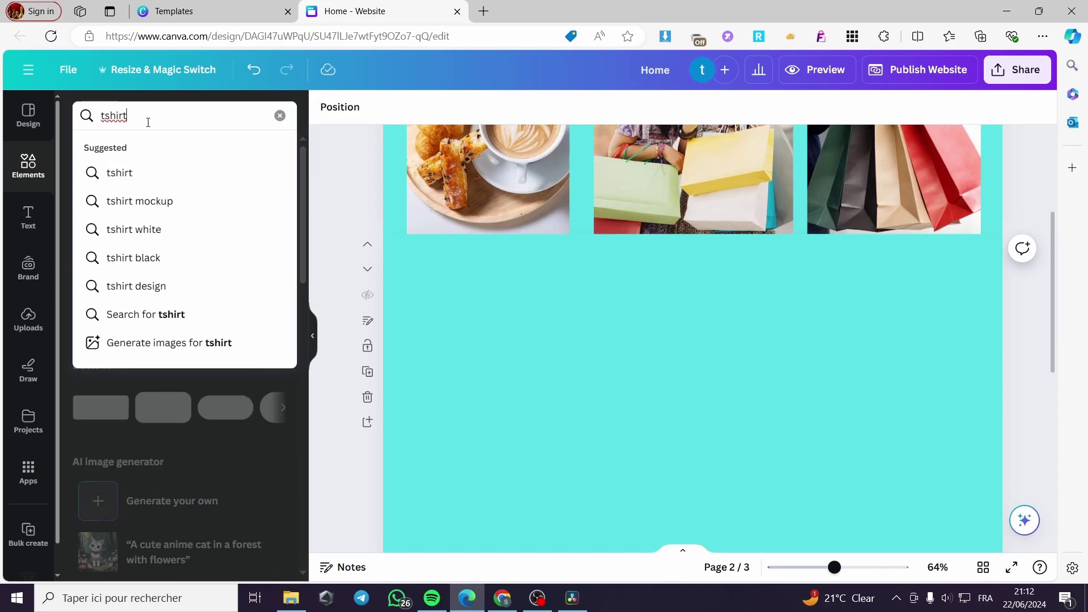
key("Return")
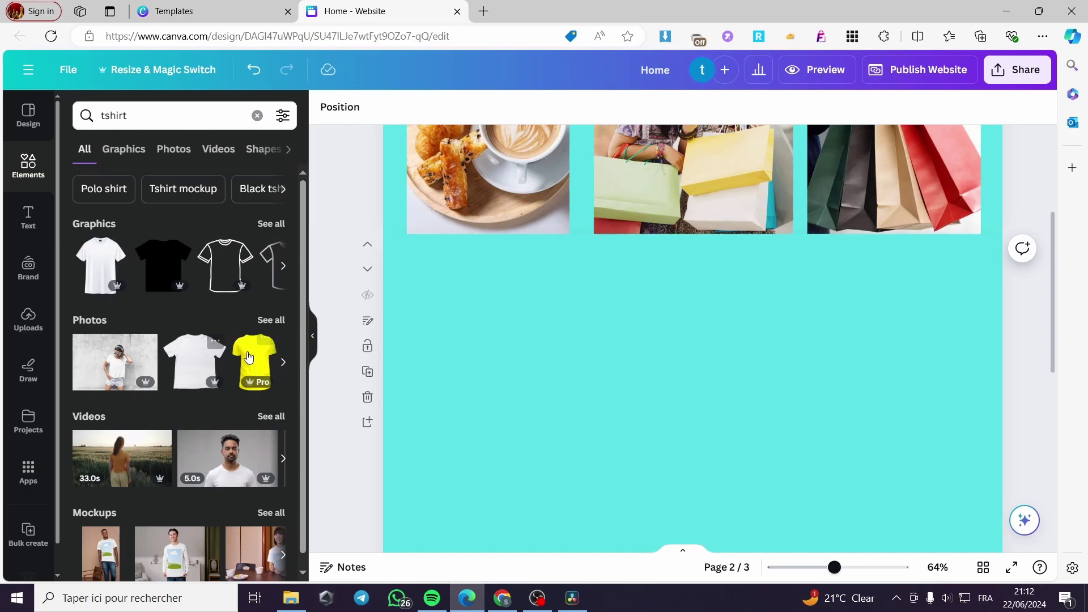
Add the yellow t-shirt photo, shrink it, and place it at page 2's top left.
left_click(256, 368)
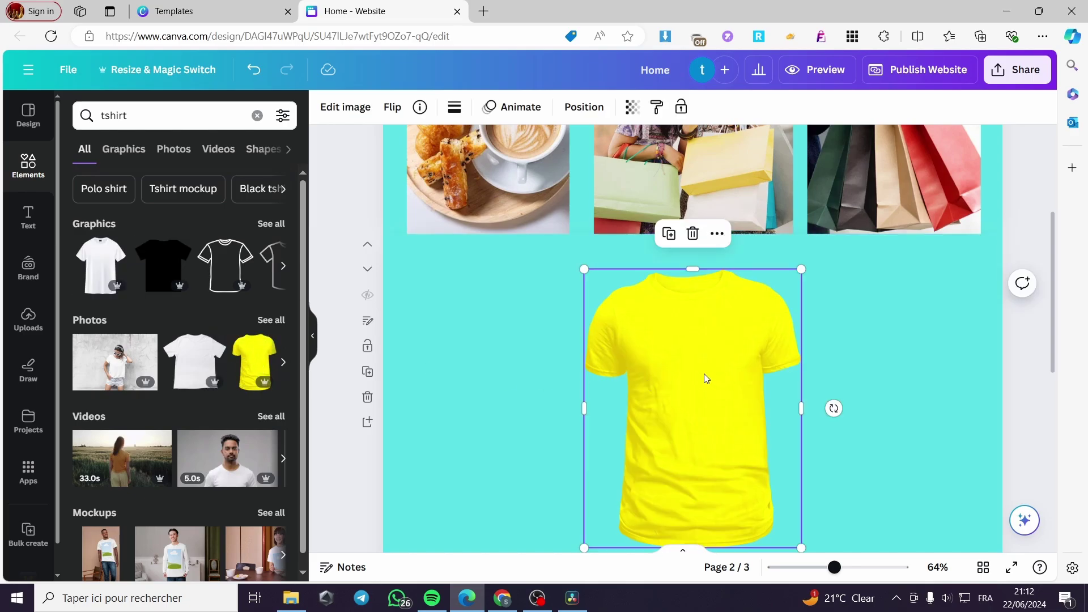
left_click_drag(705, 378, 565, 365)
left_click_drag(663, 533, 576, 426)
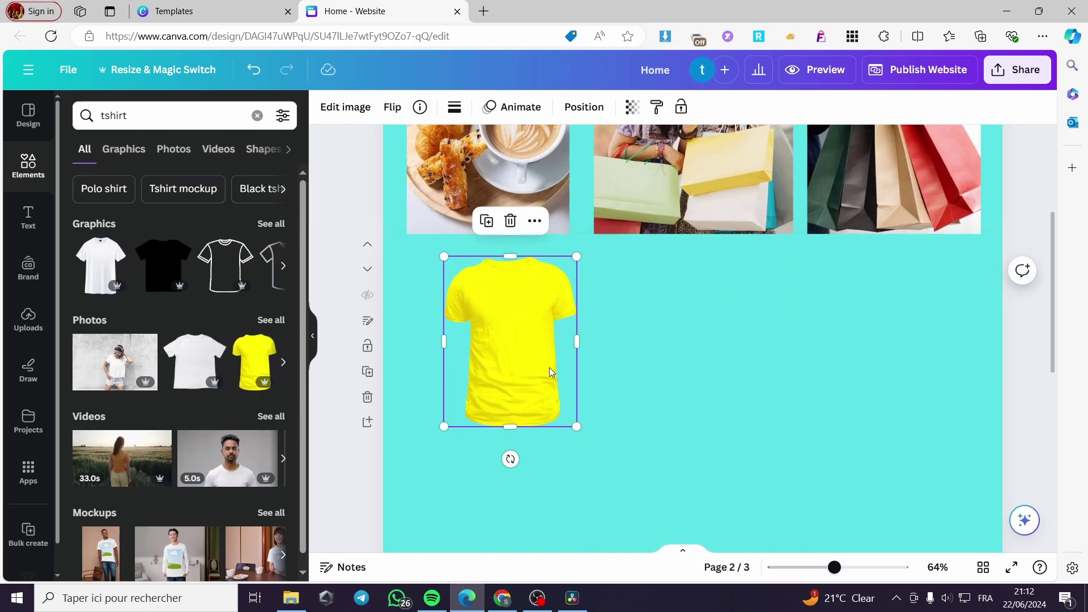
left_click_drag(543, 342, 546, 394)
scroll(533, 433, "down", 1)
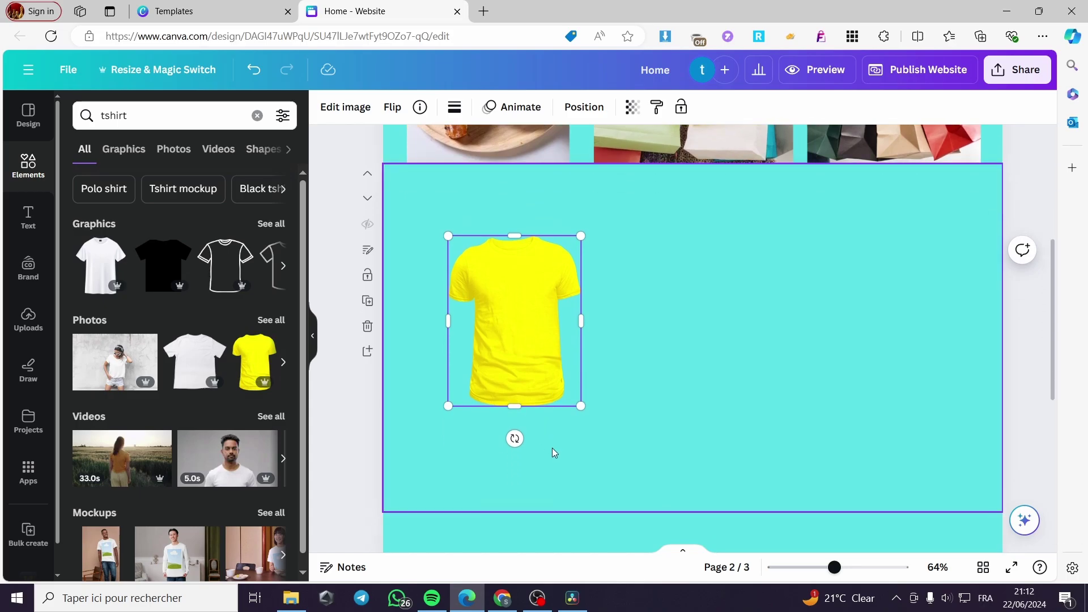
left_click(573, 457)
left_click(525, 355)
left_click_drag(525, 355, 508, 347)
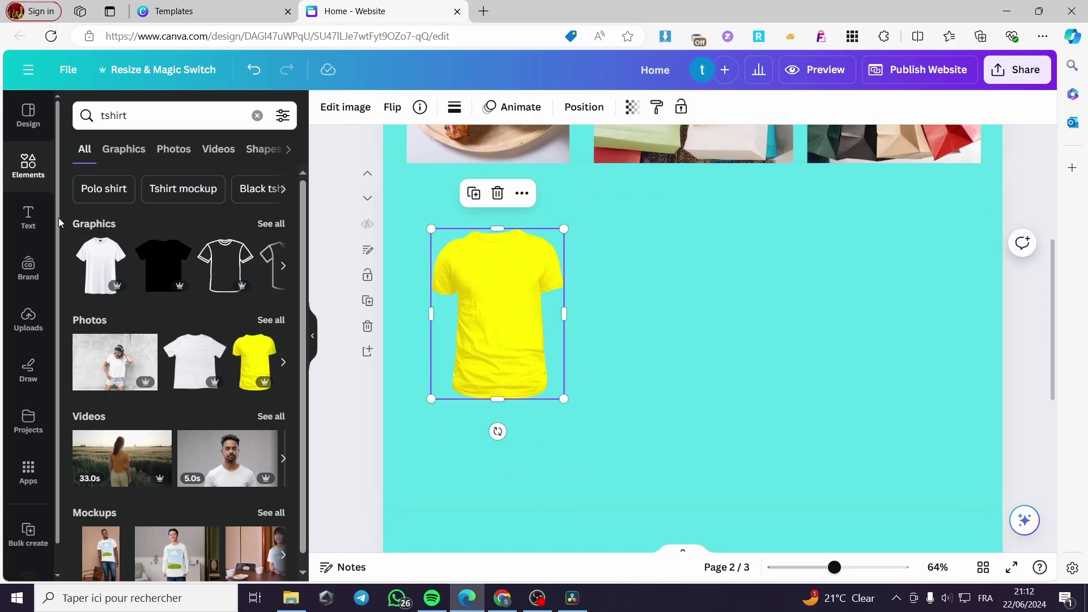
left_click(82, 123)
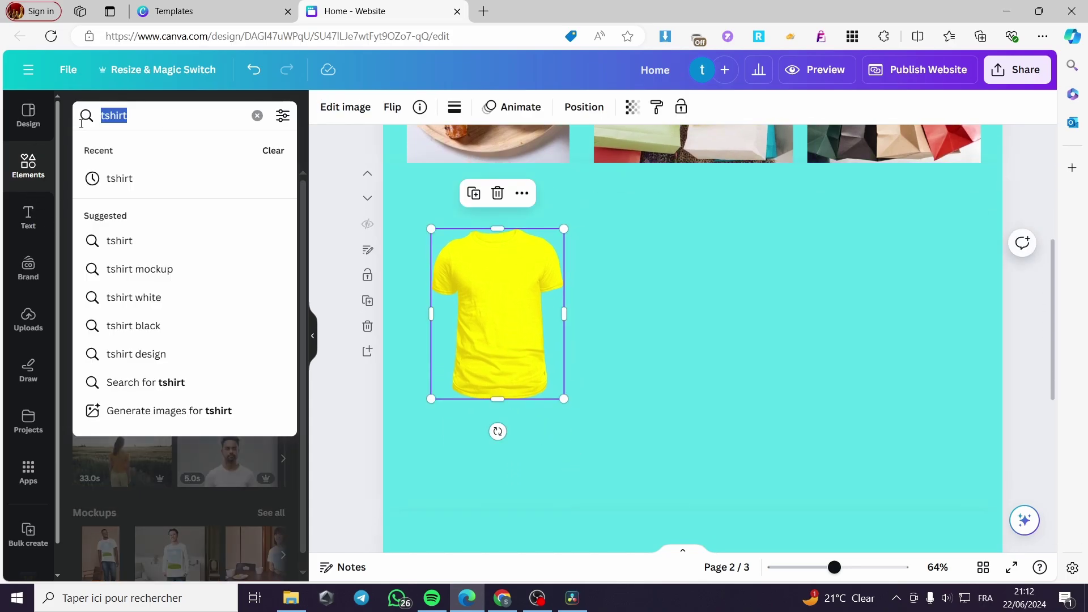
type("butto")
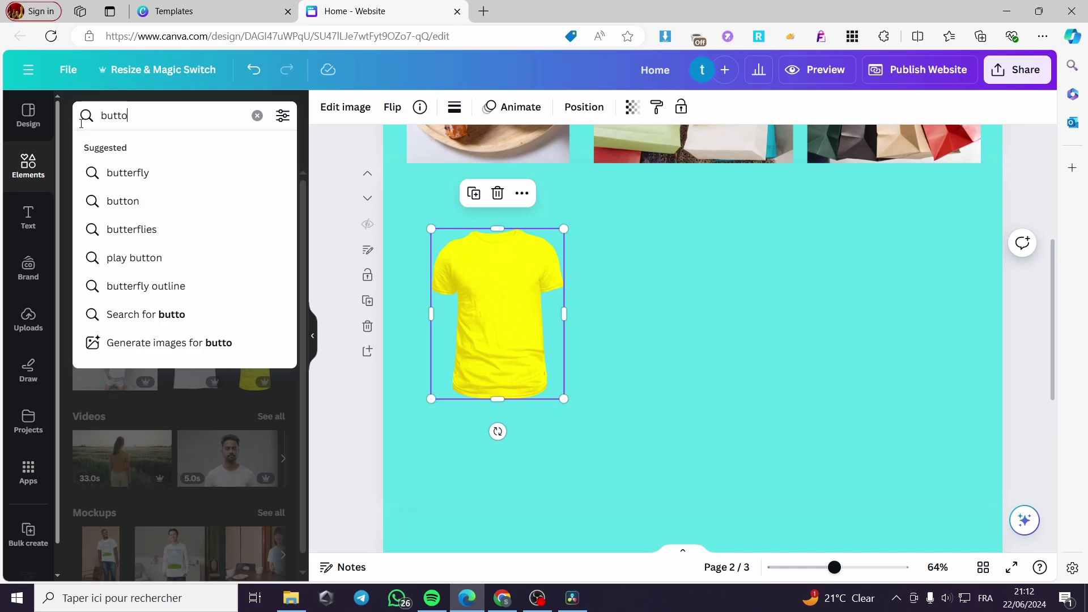
type("n")
Add the white button graphic, shrunk under the t-shirt, and fill it with a lighter red.
key("Return")
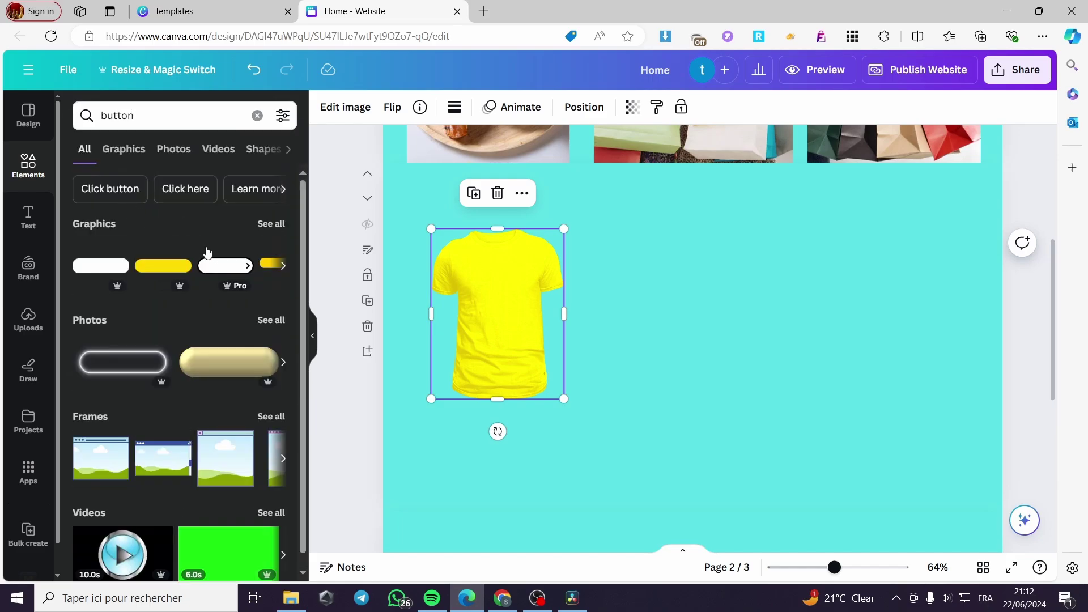
left_click(110, 268)
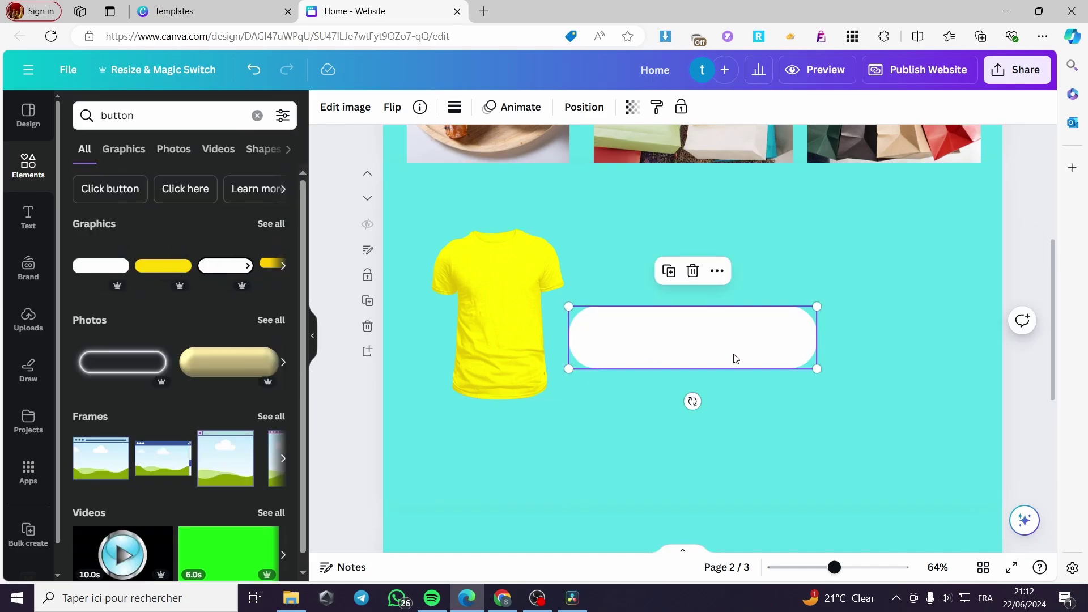
left_click_drag(816, 369, 522, 437)
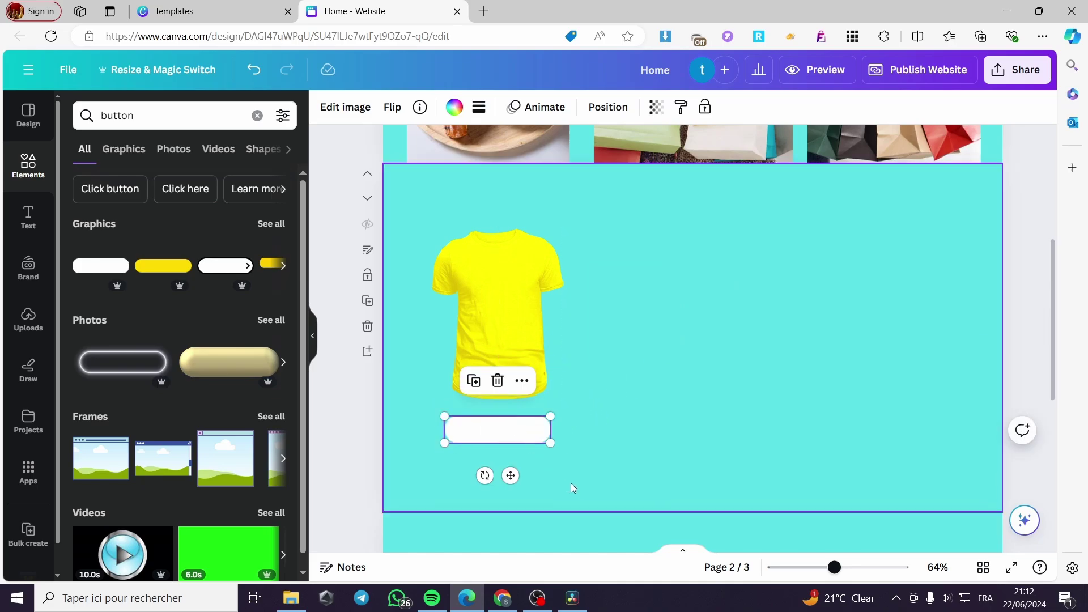
left_click(454, 107)
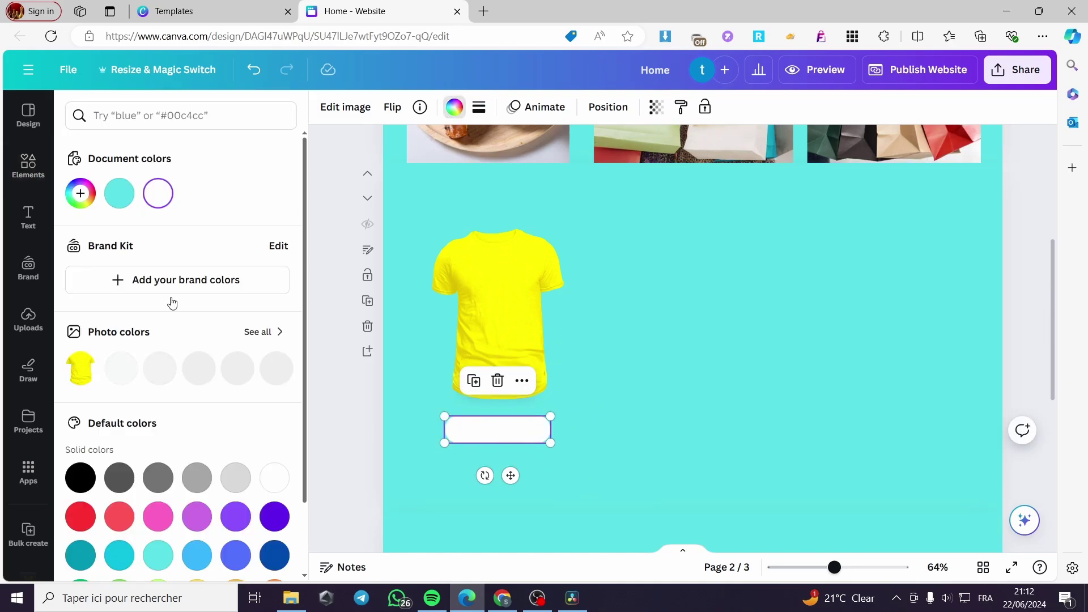
left_click(77, 515)
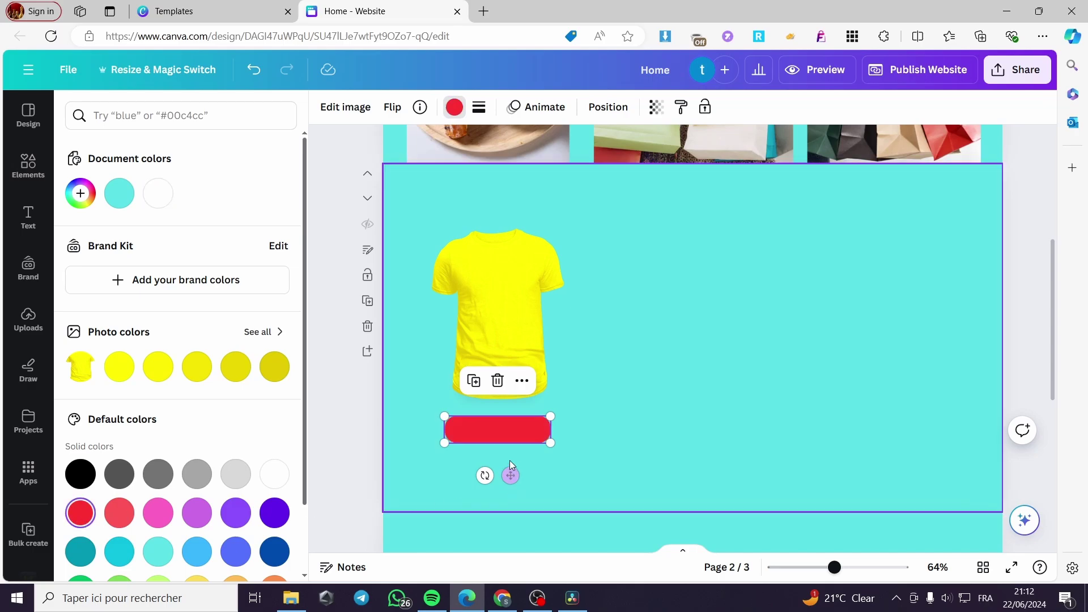
left_click(120, 514)
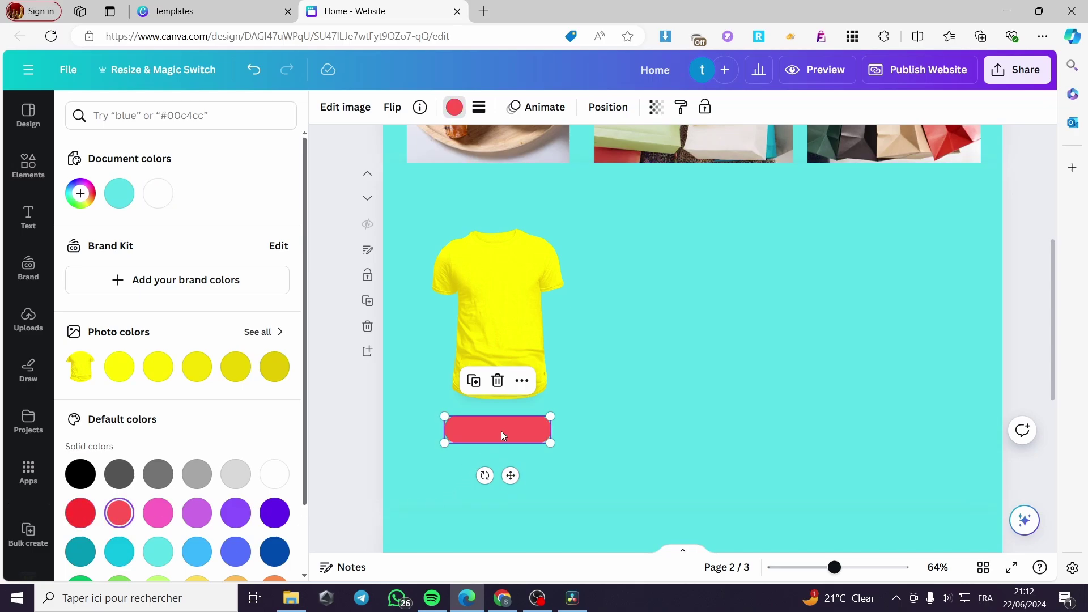
Add a 'Buy Now' heading and make its text white.
left_click(28, 217)
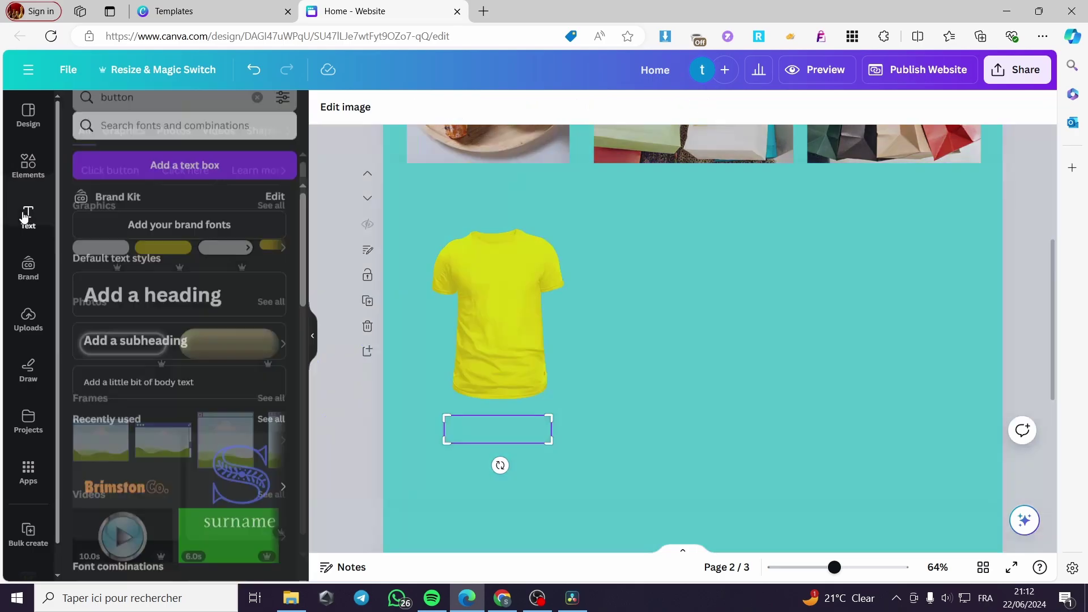
left_click(210, 295)
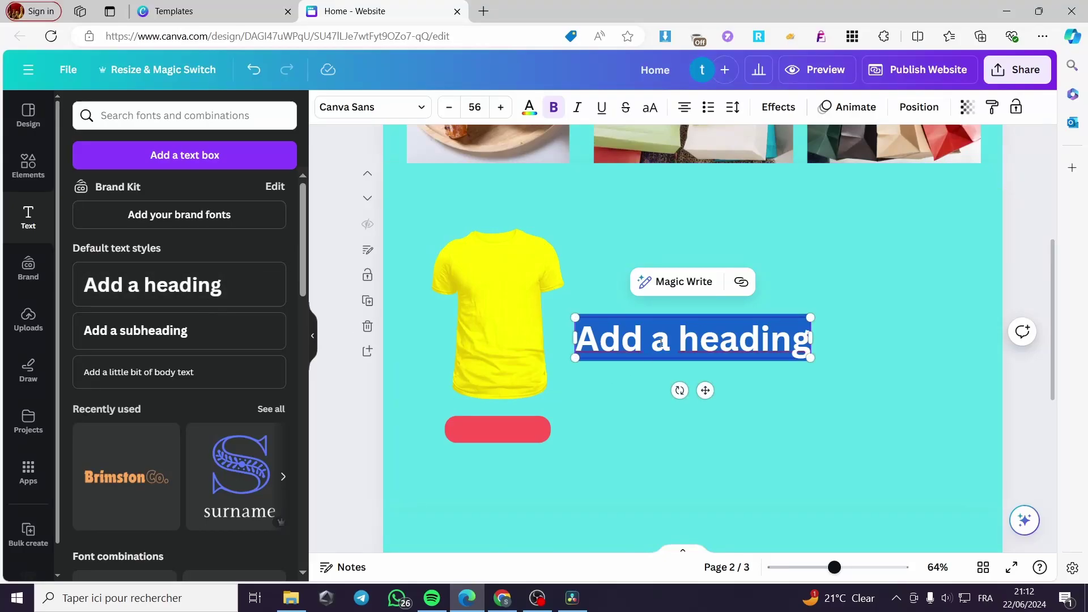
type("Buy")
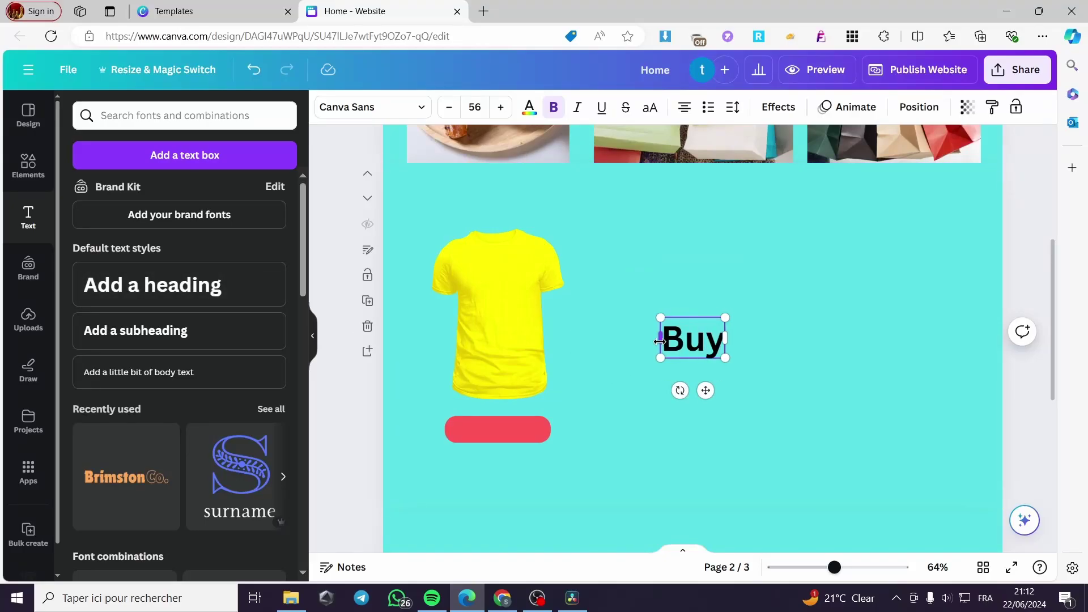
type(" Now")
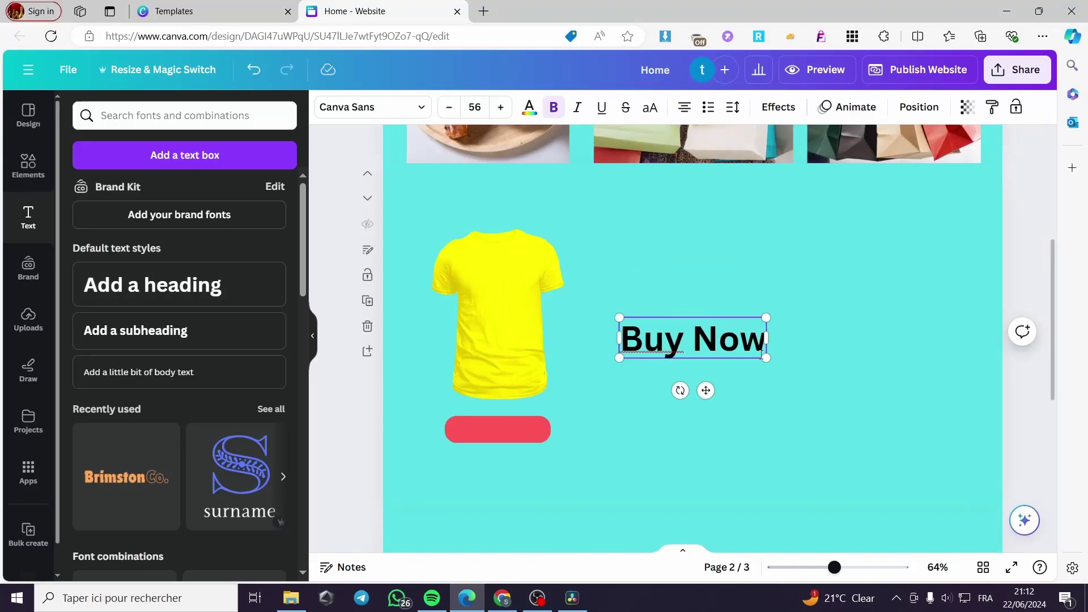
left_click_drag(765, 351, 619, 340)
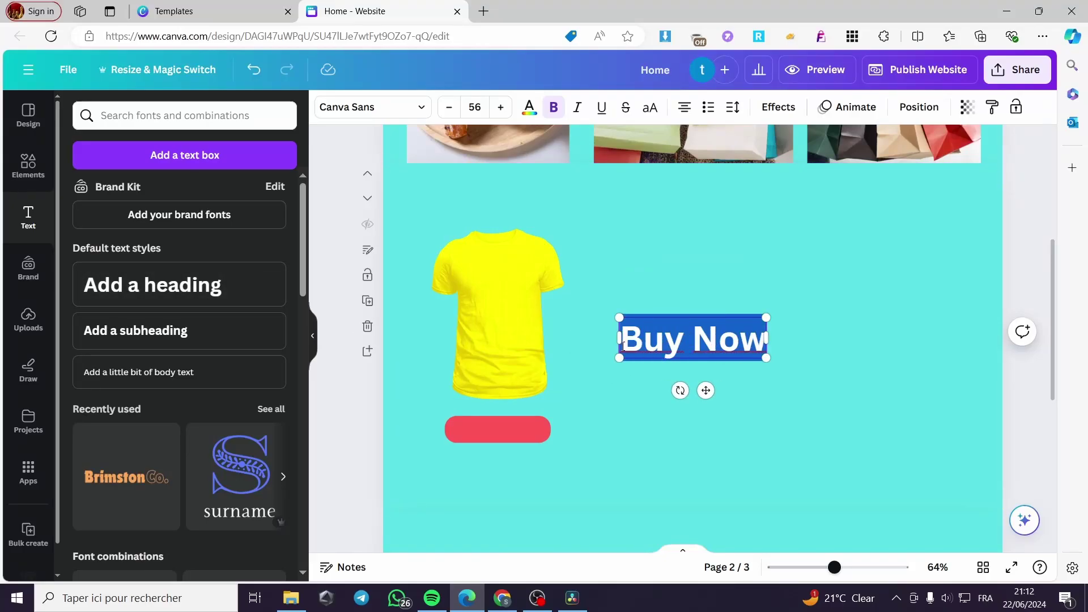
left_click(530, 108)
left_click(751, 370)
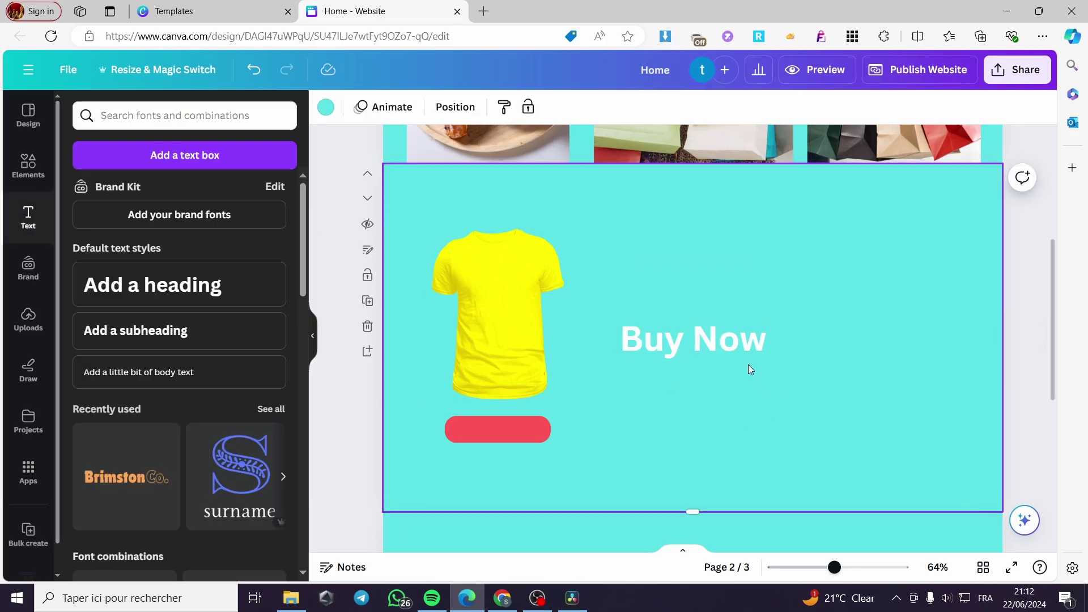
Shrink the Buy Now text to size 26.4 and fit it inside the red button.
left_click(747, 347)
left_click_drag(770, 357, 706, 341)
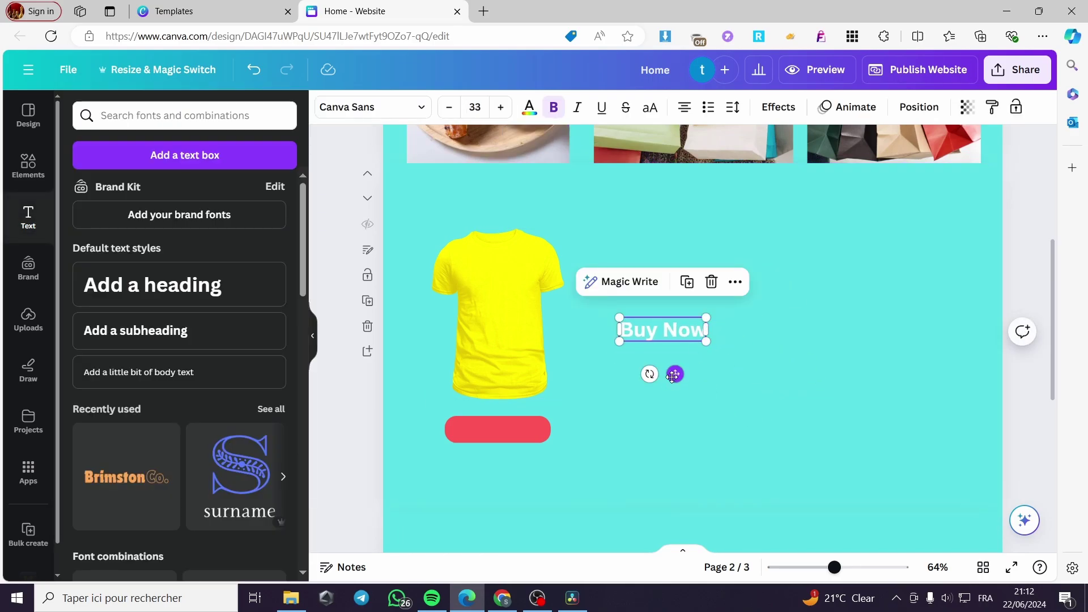
left_click_drag(673, 376, 511, 478)
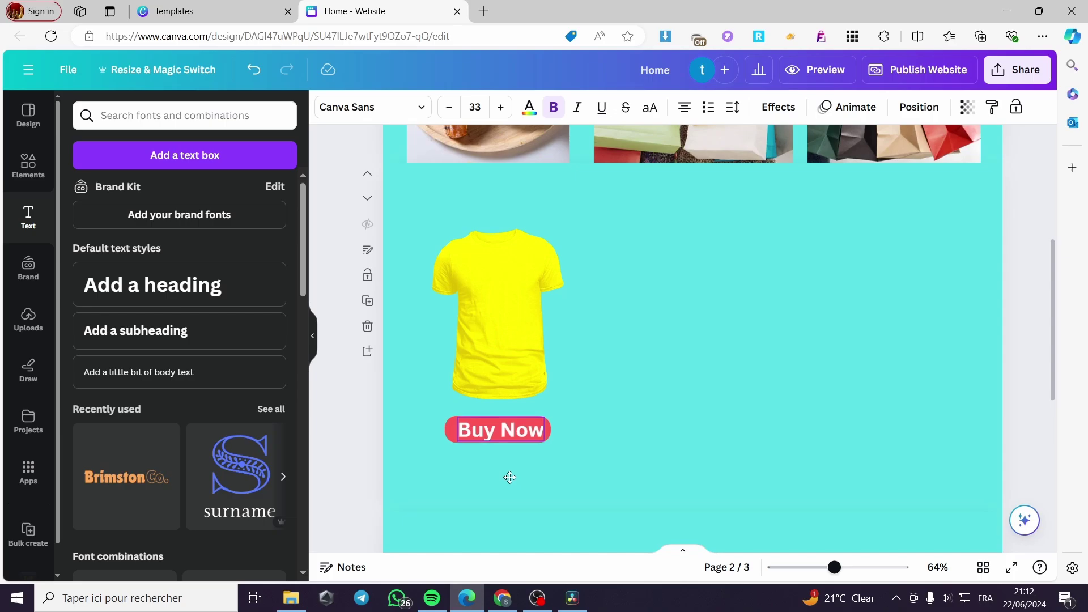
left_click_drag(544, 442, 510, 470)
Add a 'Summer t-shirt' text box and move it next to the yellow t-shirt.
left_click(683, 445)
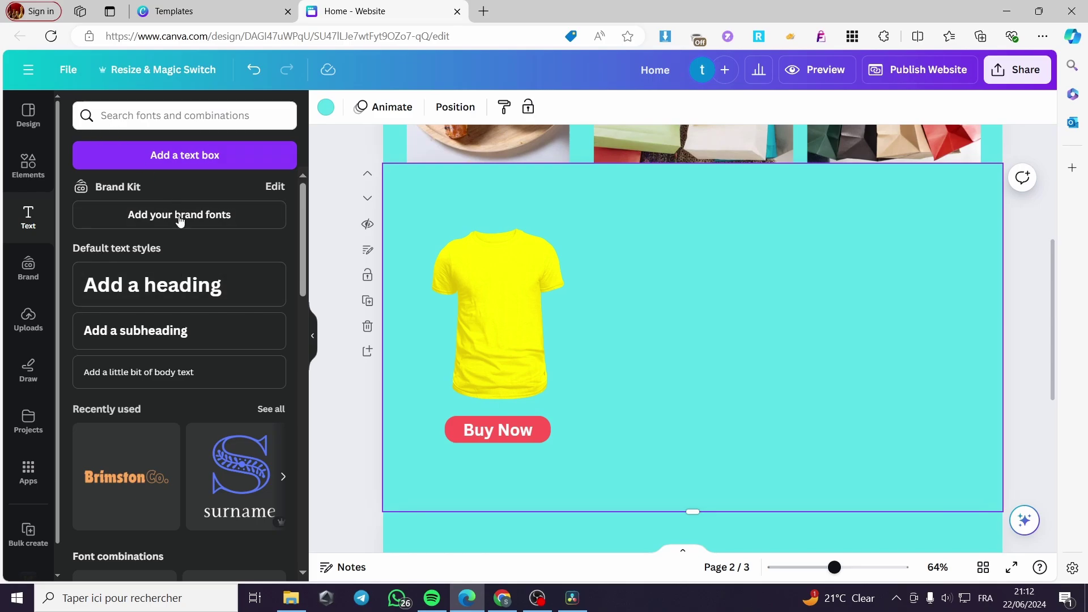
left_click(277, 164)
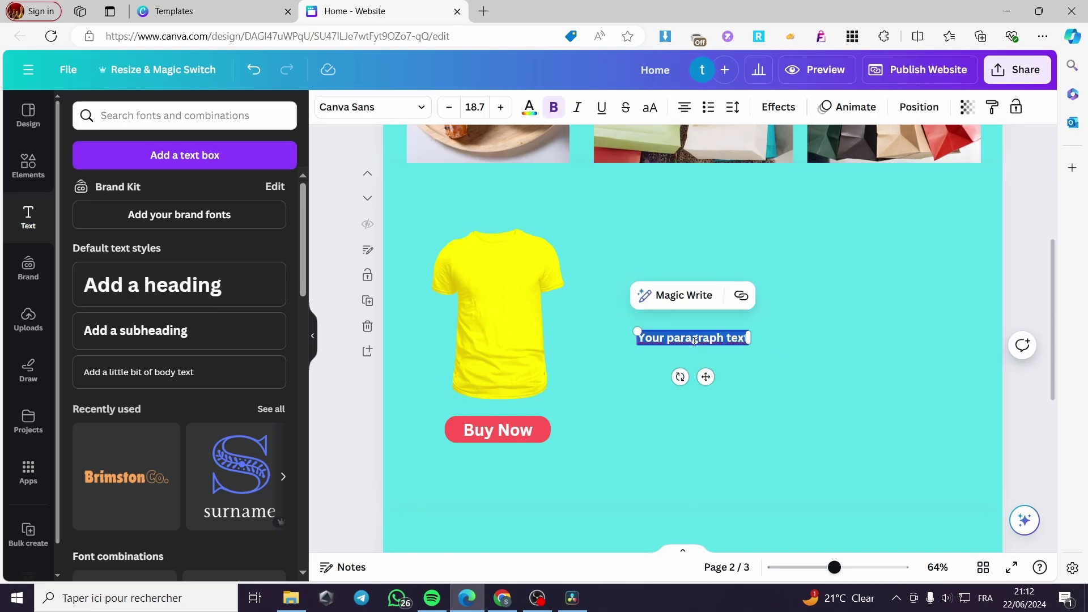
left_click(656, 296)
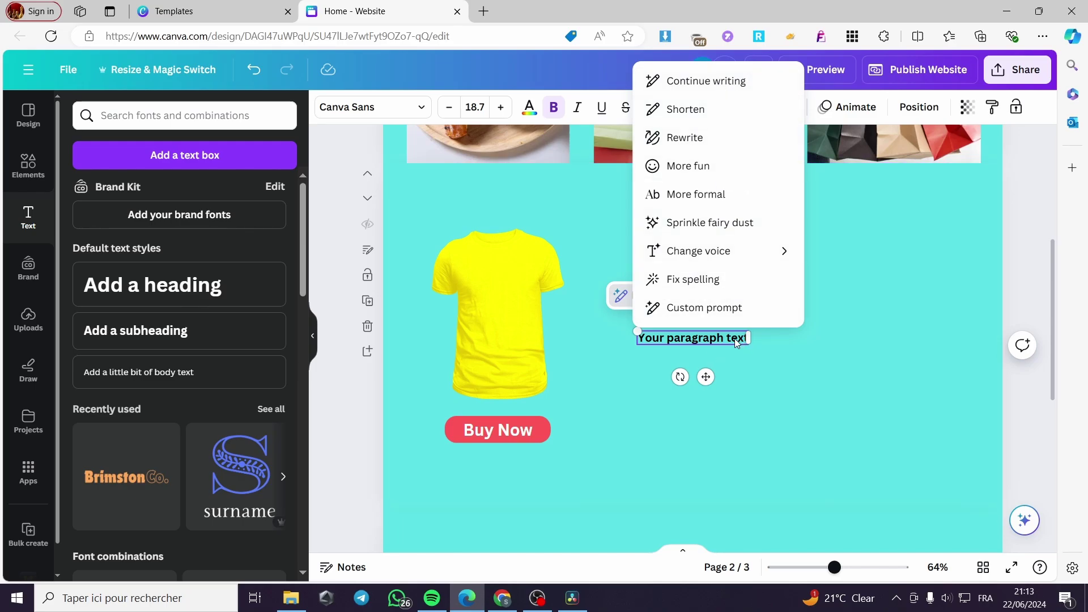
left_click(713, 341)
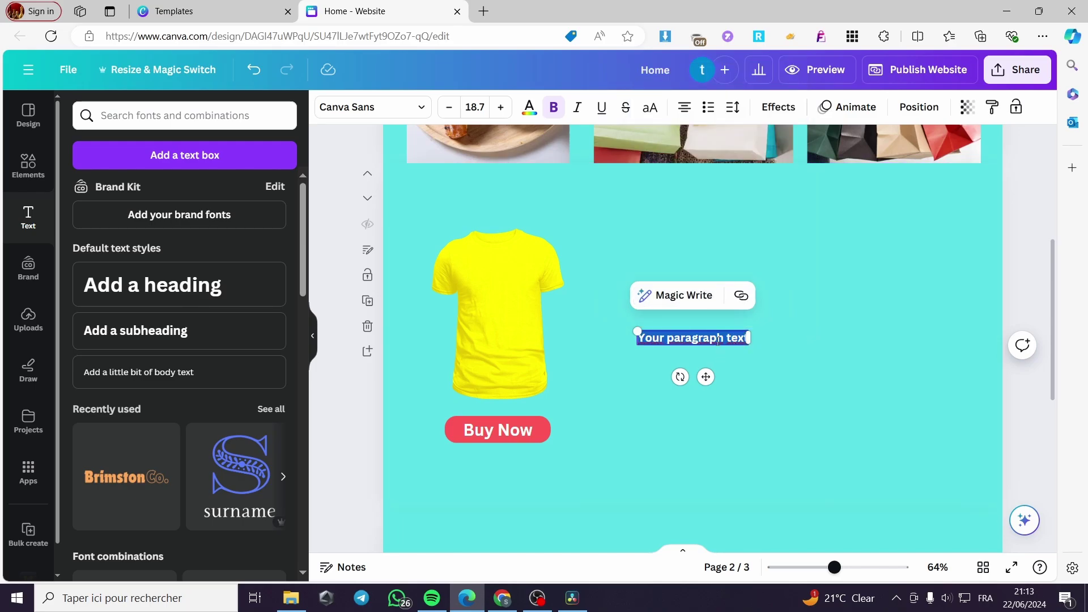
type("Summer t-shirt")
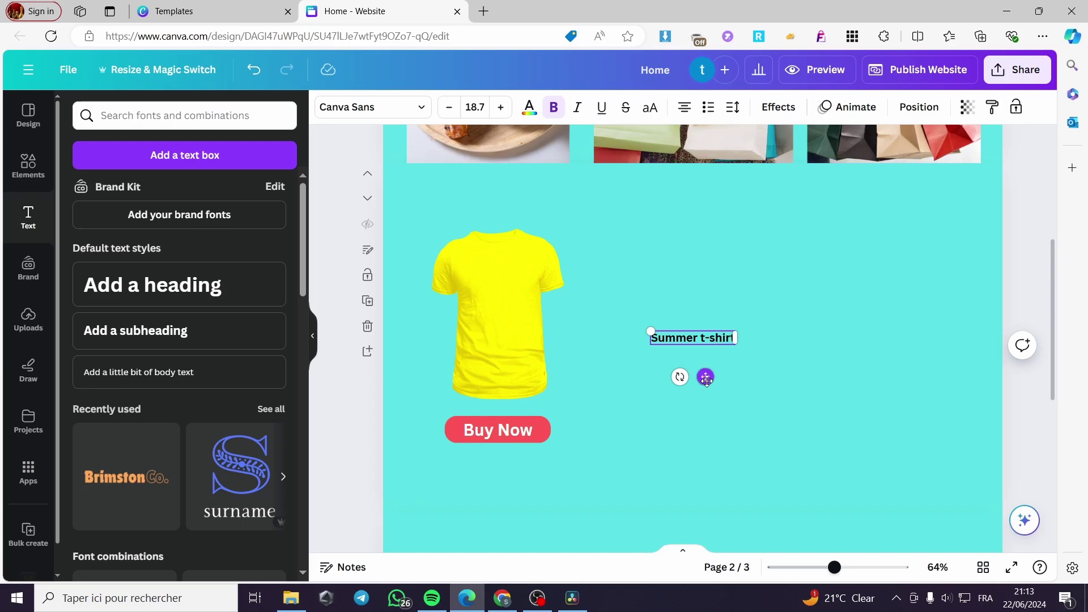
left_click_drag(707, 379, 633, 332)
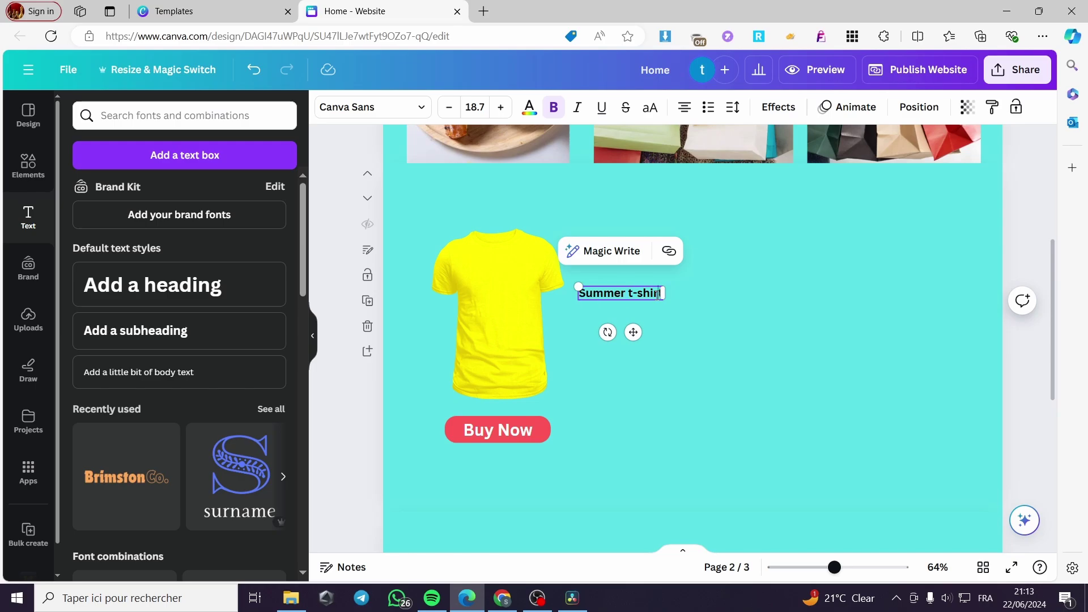
Set the title to Cubao Narrow, enlarge it to 30.5, and place it beside the t-shirt.
double_click(661, 295)
left_click(422, 107)
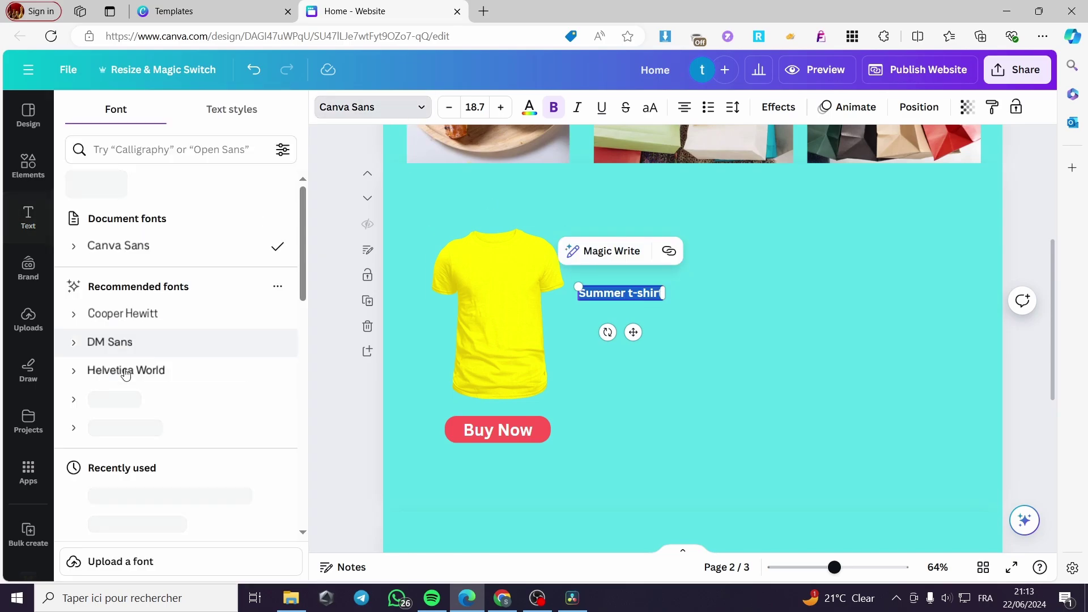
left_click(165, 499)
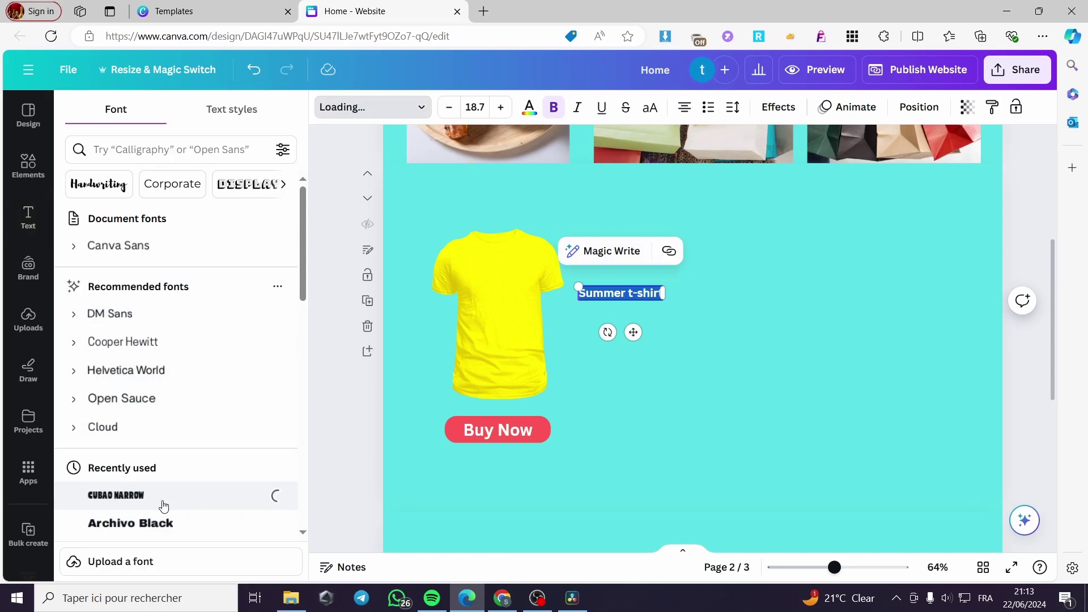
left_click(666, 345)
left_click(597, 292)
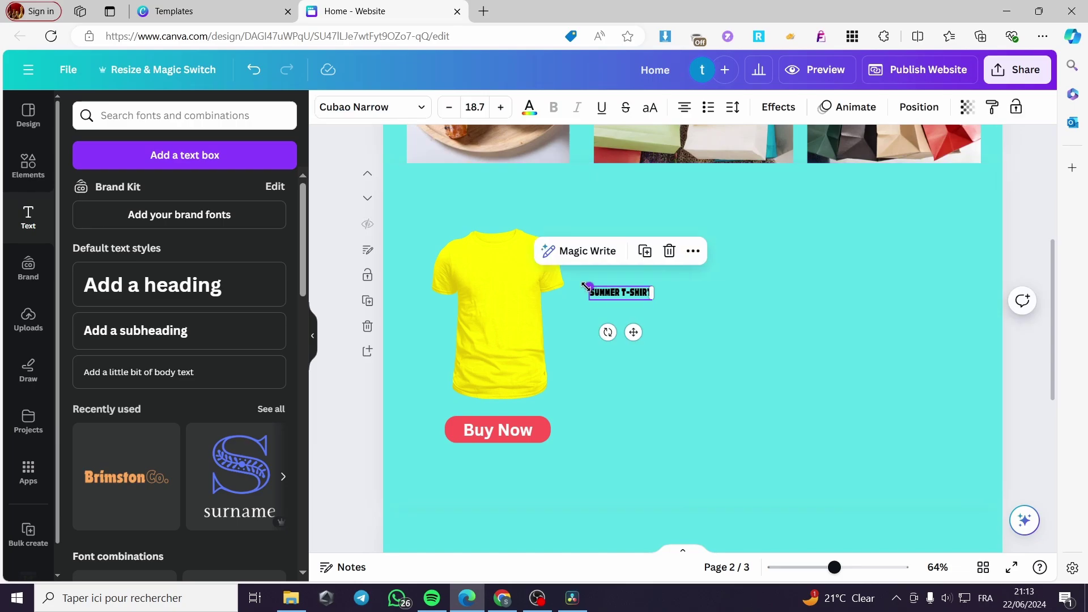
left_click_drag(589, 286, 550, 278)
left_click_drag(612, 330, 909, 411)
Add a paragraph box reading 'Description.........' followed by four lines of placeholder dots.
left_click(185, 155)
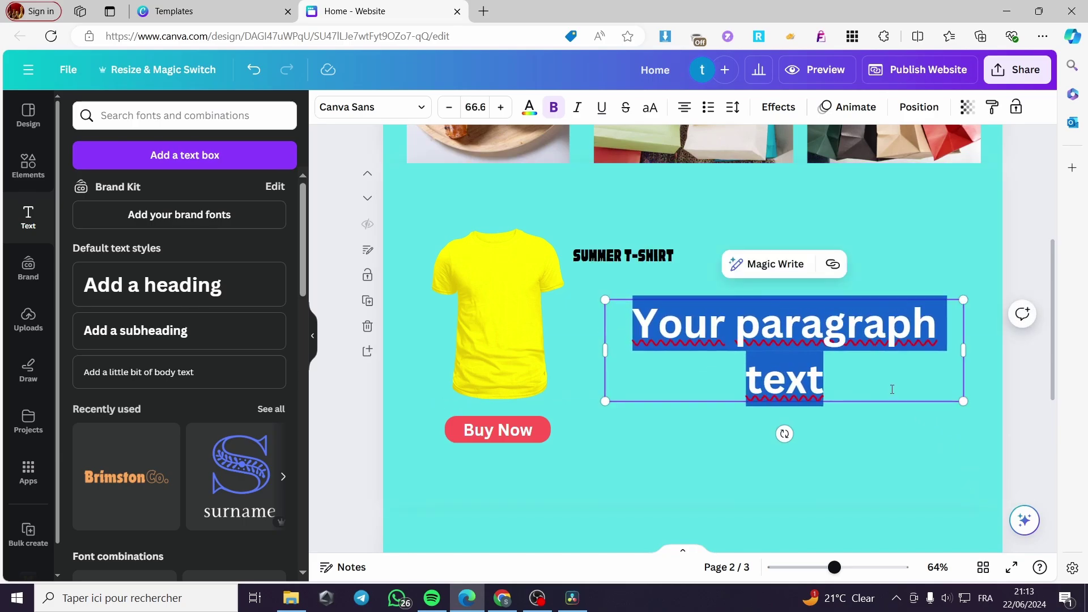
type("Des")
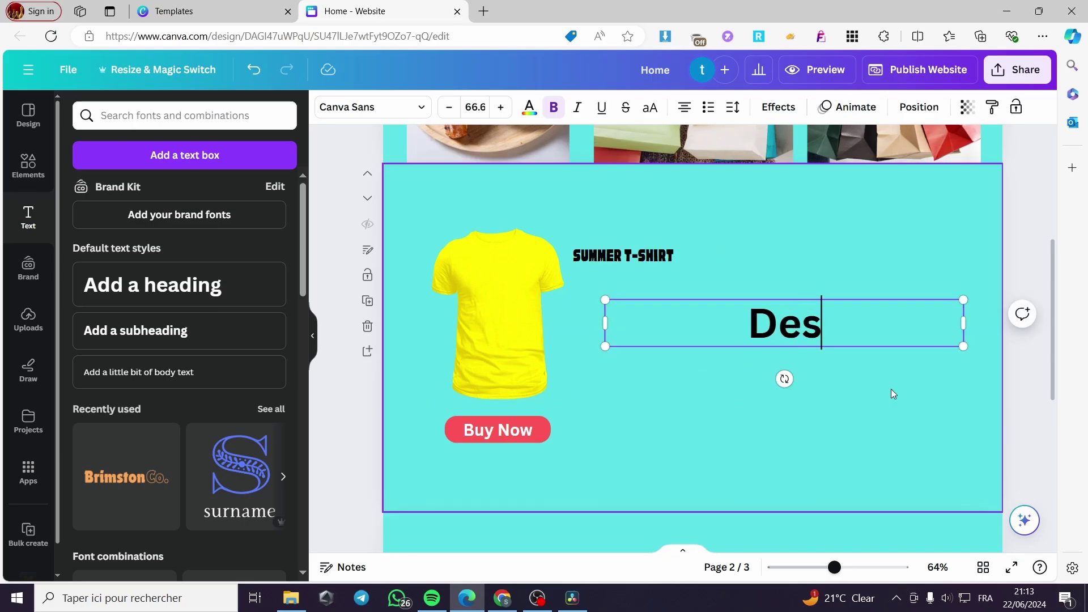
type("crip")
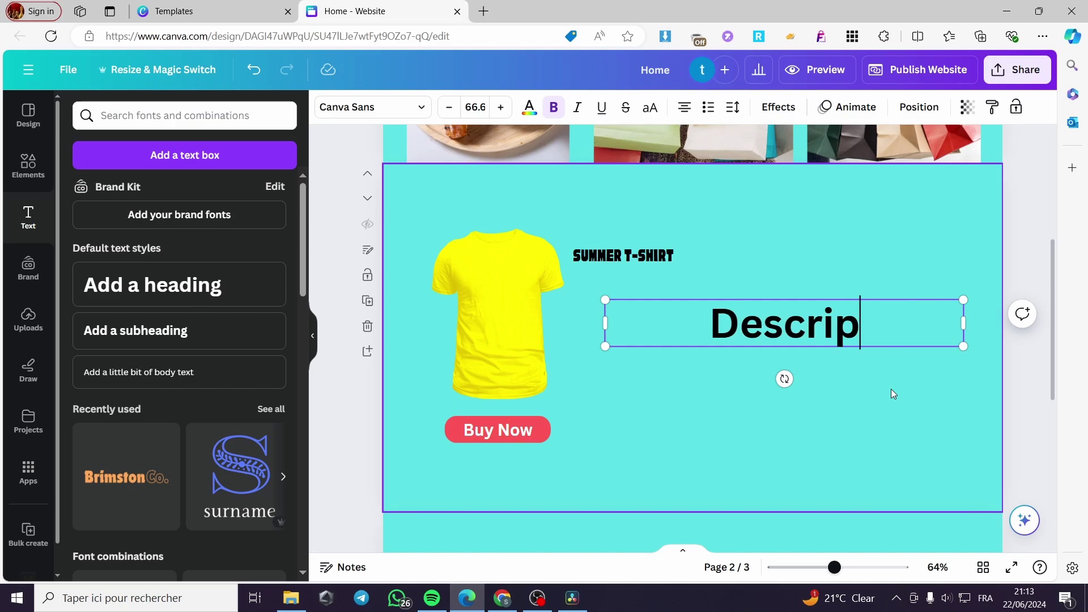
type("tion.........")
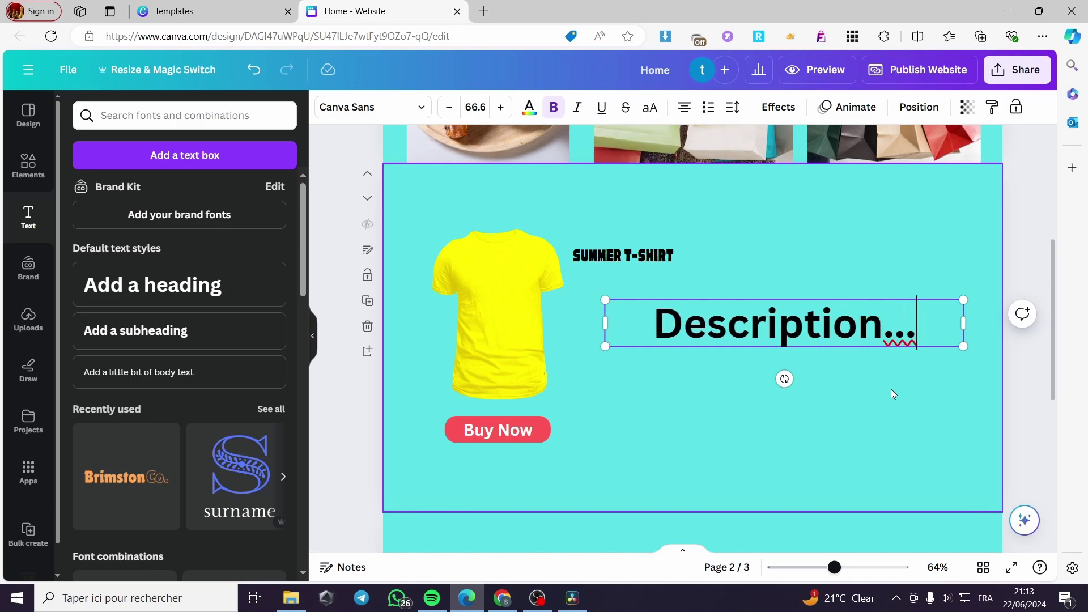
key("Return")
type("................")
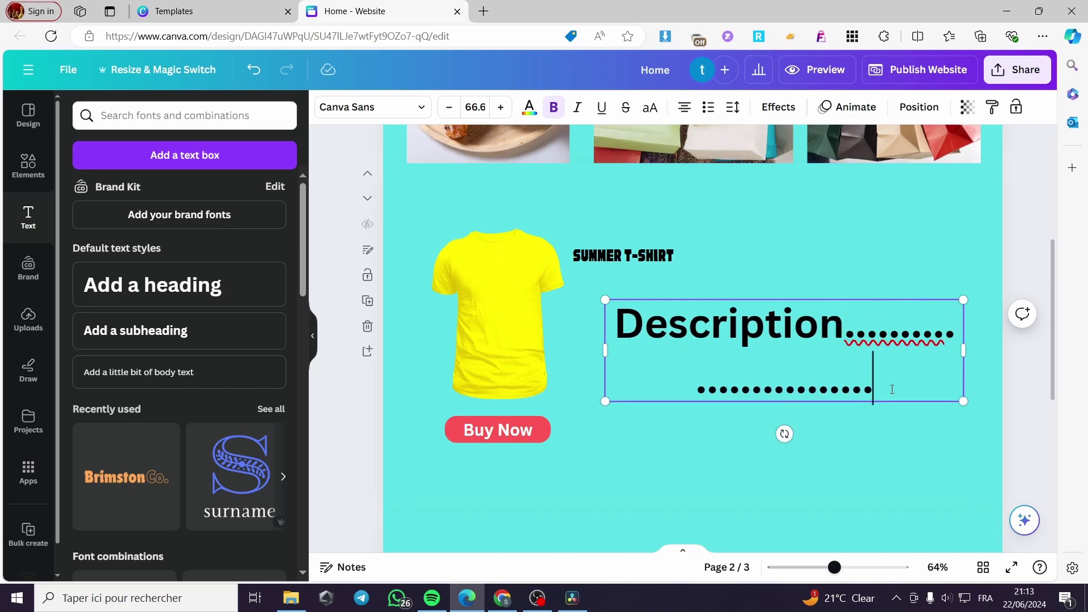
type("...")
key("Return")
type(".....text(\"...........\"")
key("Return")
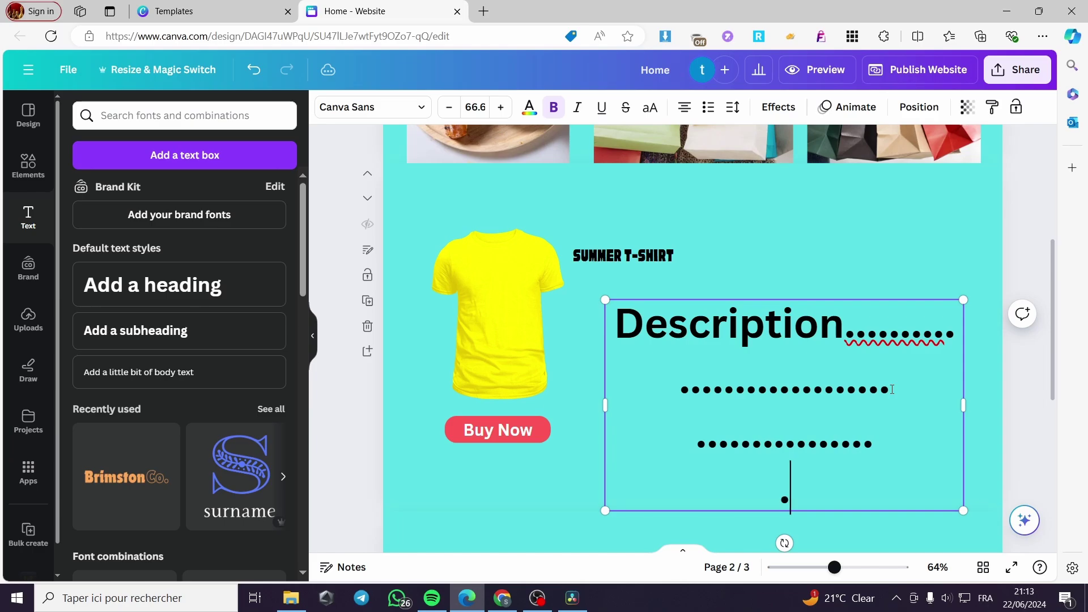
type("................")
key("Return")
type("..........")
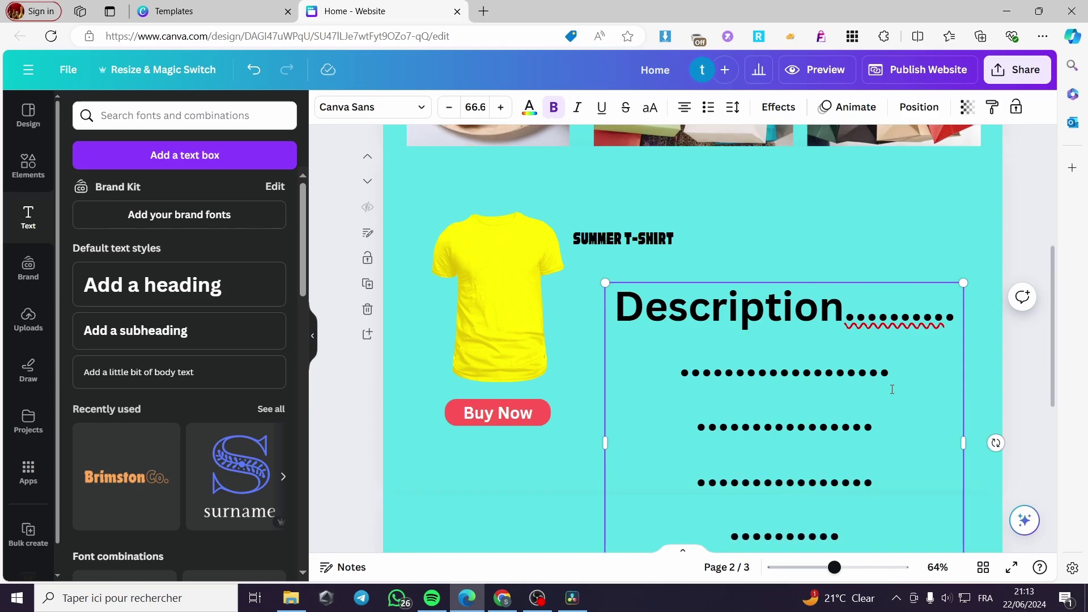
Shrink the description to size 41.2, left-align it, and place it under the SUMMER T-SHIRT title.
left_click_drag(963, 281, 879, 369)
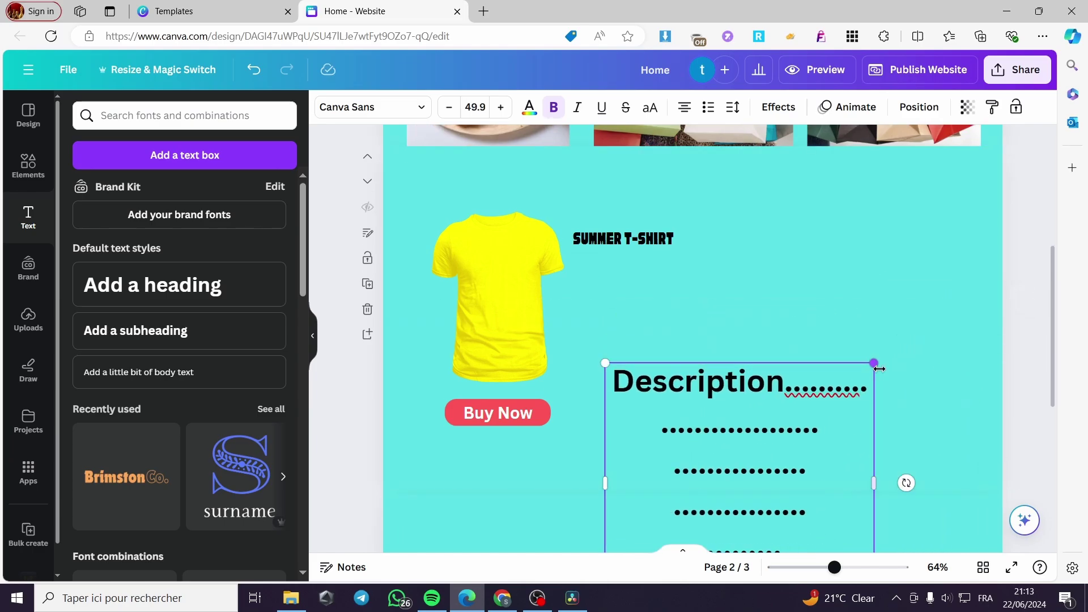
key("ctrl+a")
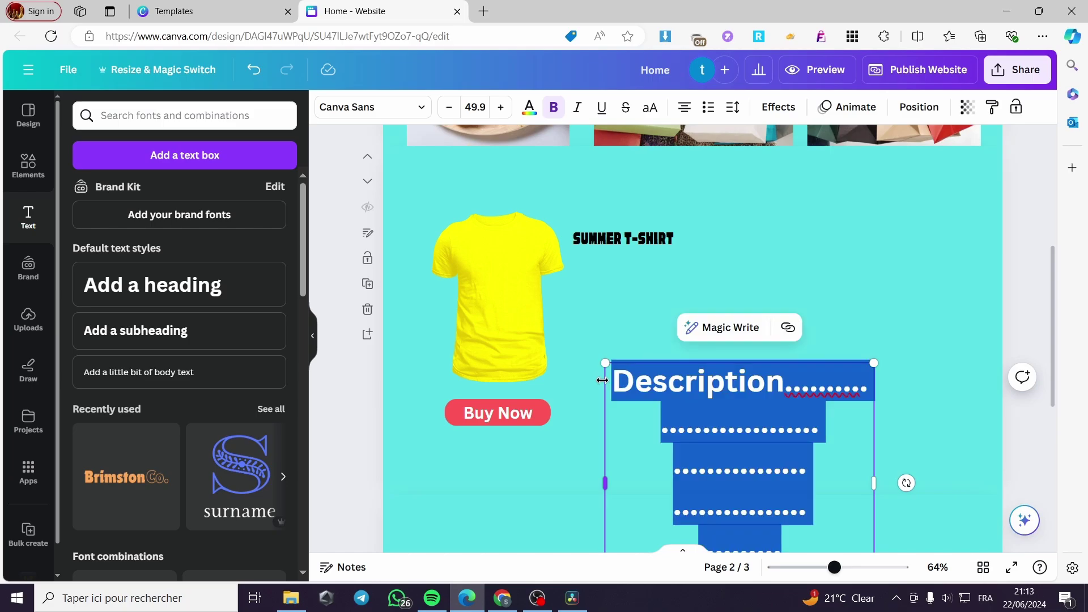
left_click(687, 111)
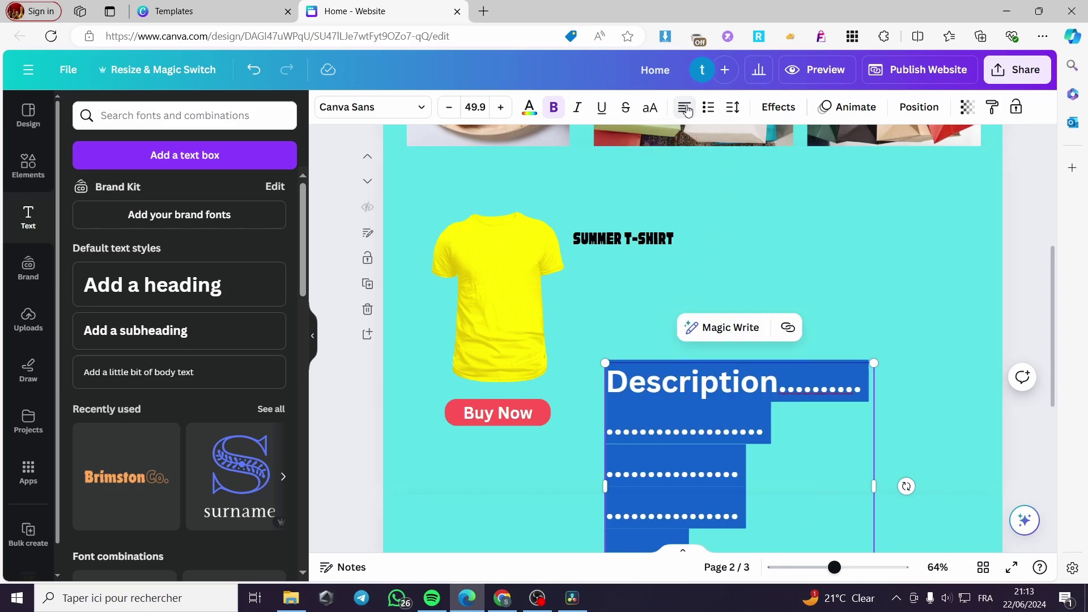
left_click(898, 369)
left_click_drag(817, 428, 784, 282)
left_click_drag(791, 310, 783, 304)
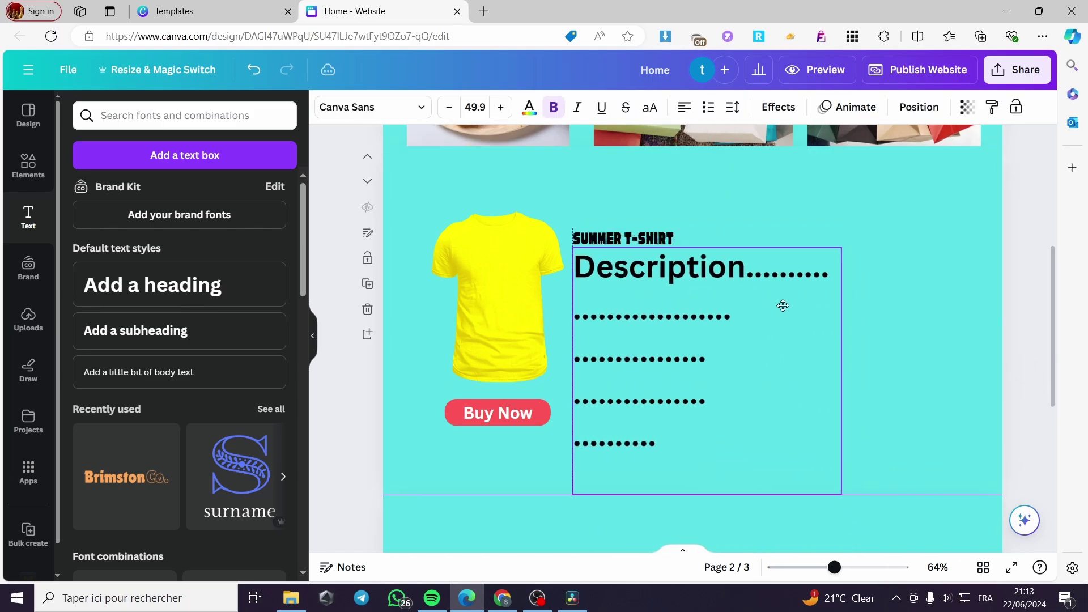
left_click_drag(842, 494, 815, 427)
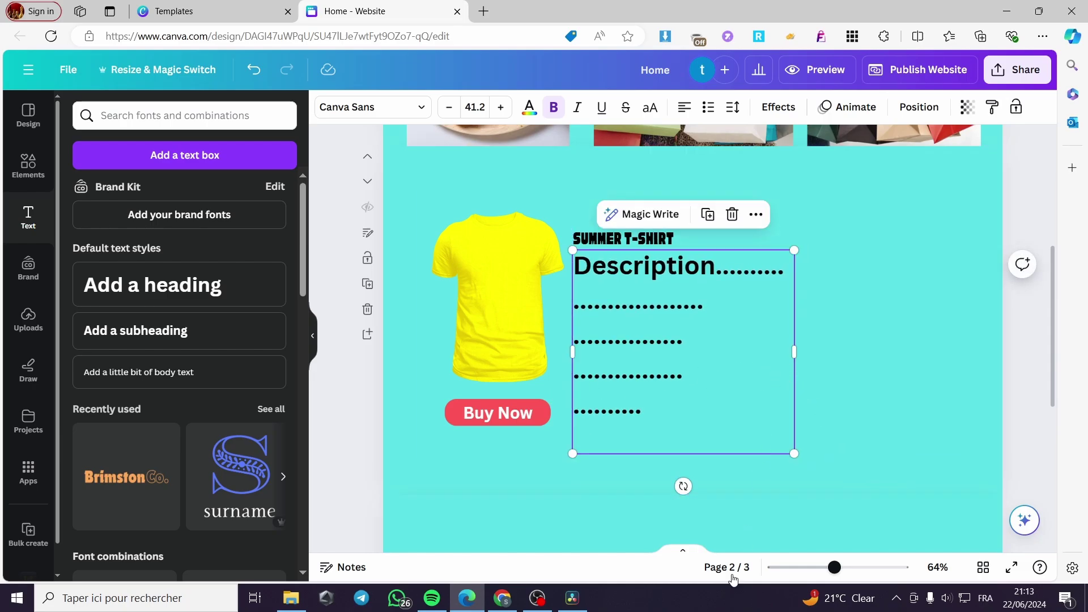
Search elements for 't shirt' and place a small white t-shirt graphic right of the description.
left_click(28, 166)
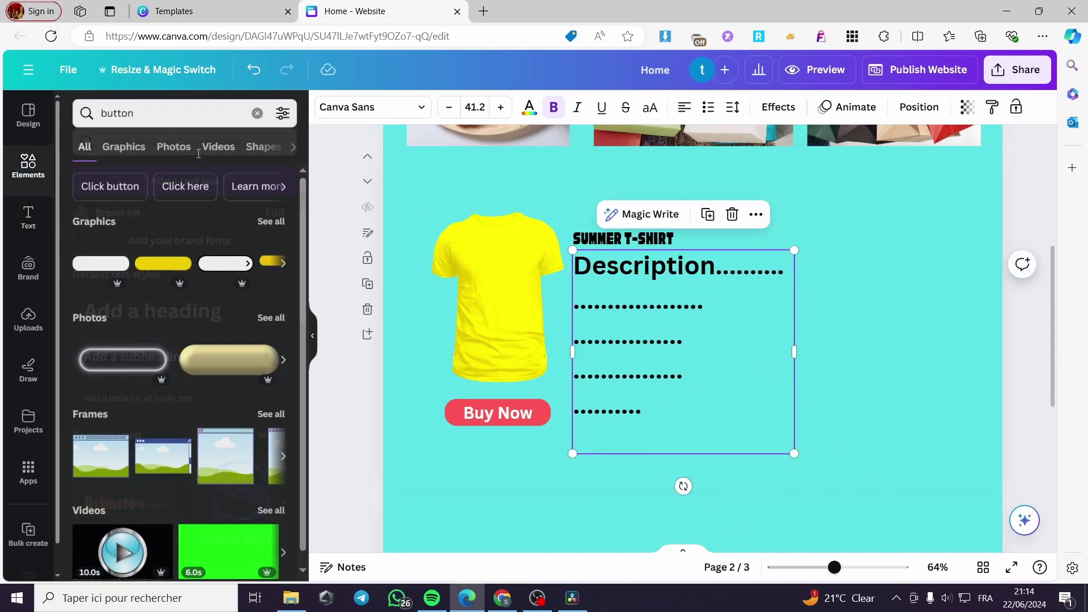
left_click(257, 118)
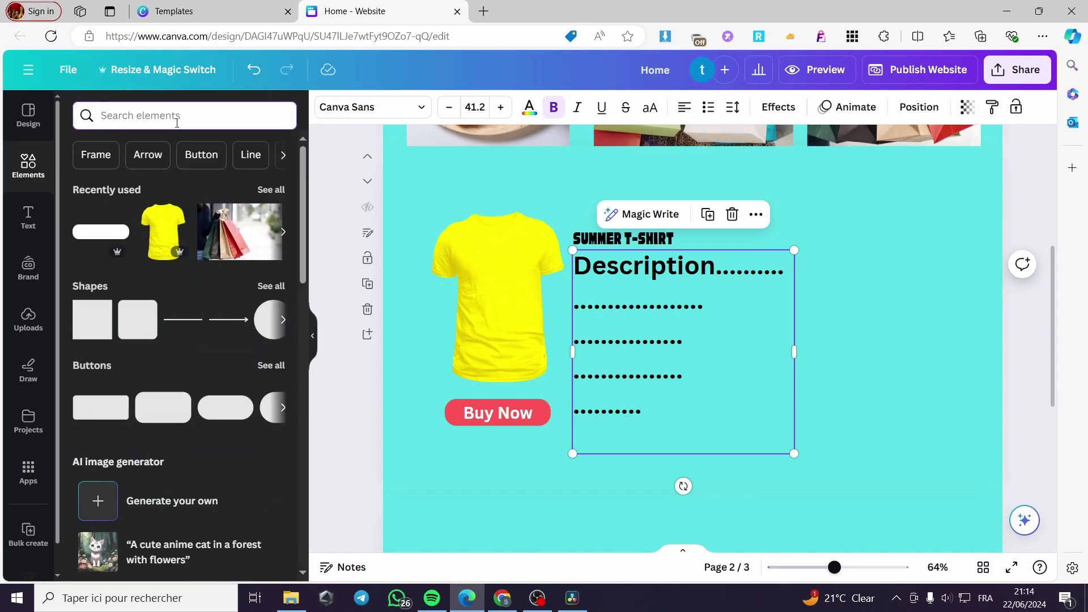
type("t")
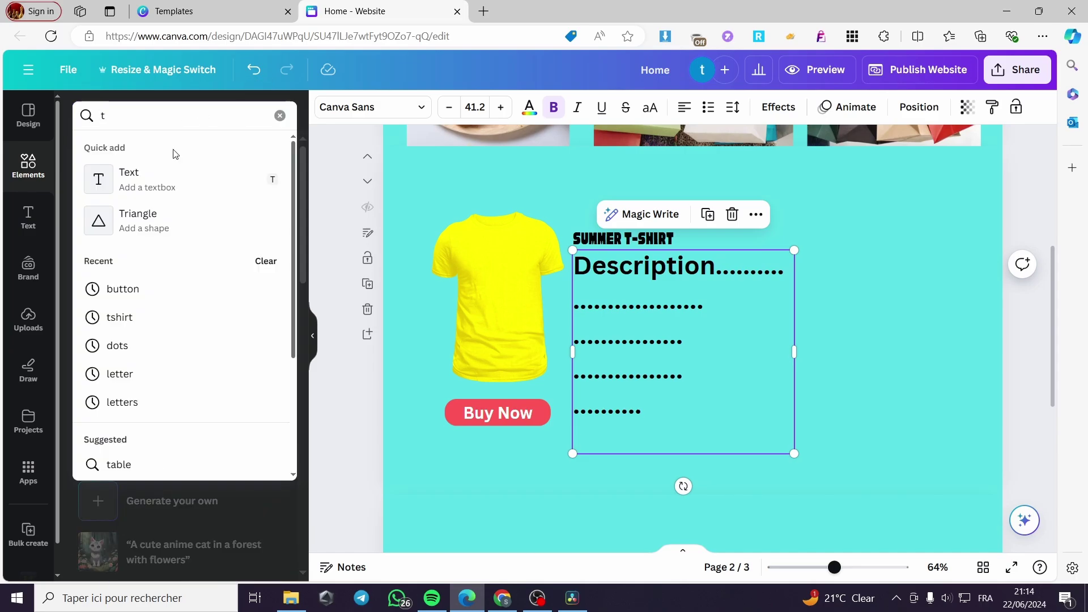
type("-s")
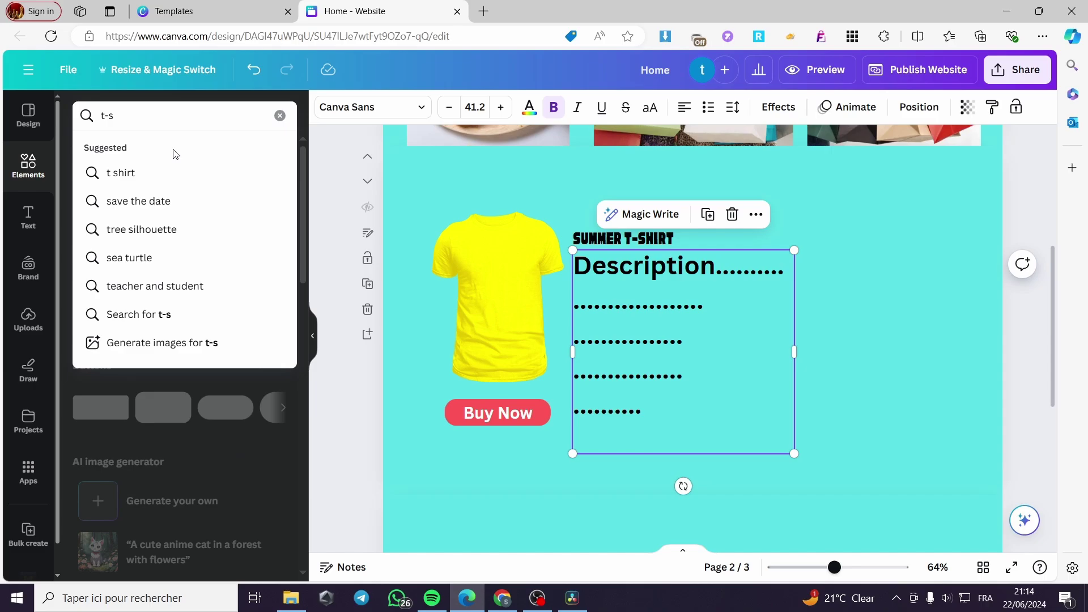
left_click(164, 172)
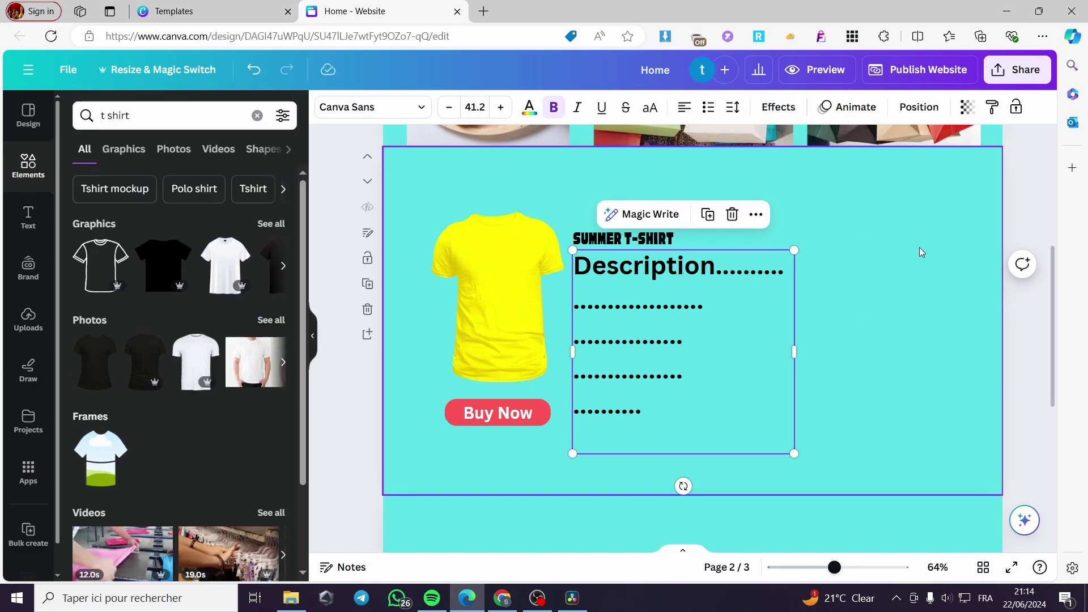
left_click(222, 271)
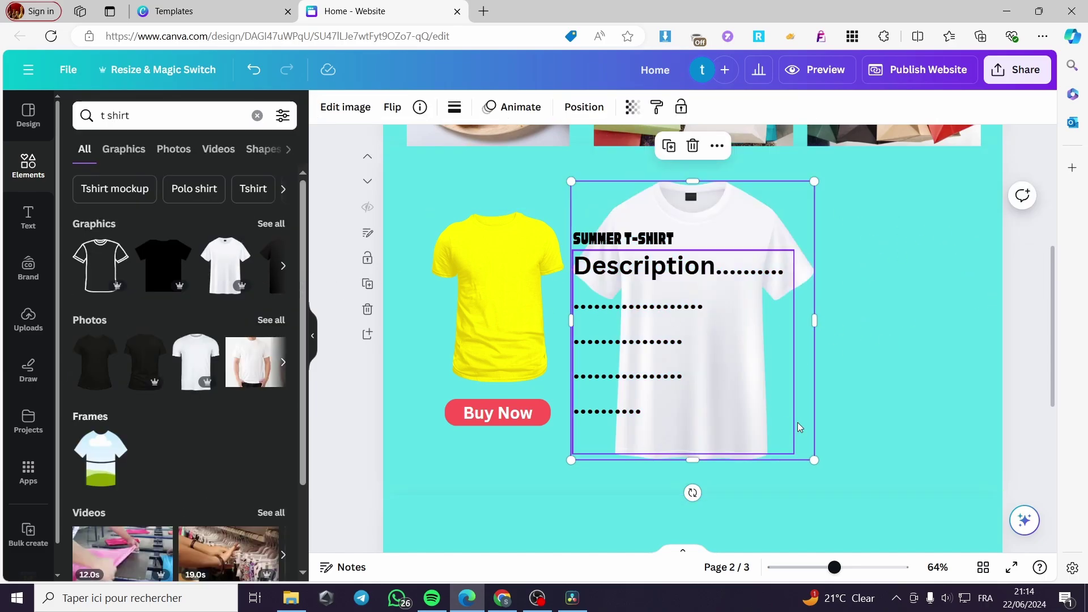
left_click_drag(814, 457, 580, 282)
left_click_drag(601, 215, 819, 239)
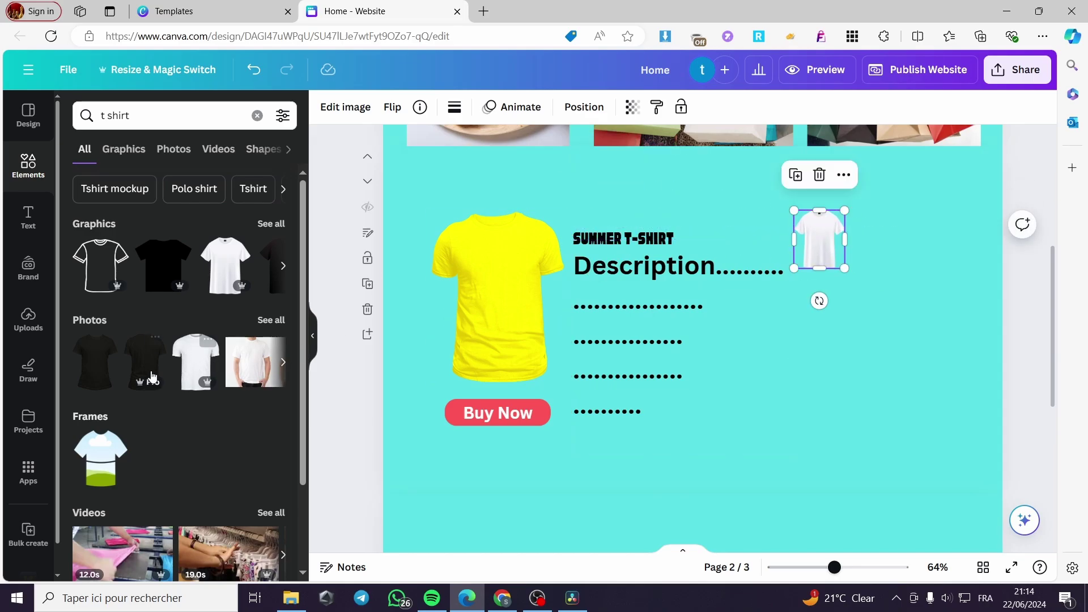
Add a black t-shirts photo and a white front-and-back t-shirt photo, stacked on the right.
left_click(153, 374)
left_click_drag(923, 459, 905, 236)
left_click(283, 265)
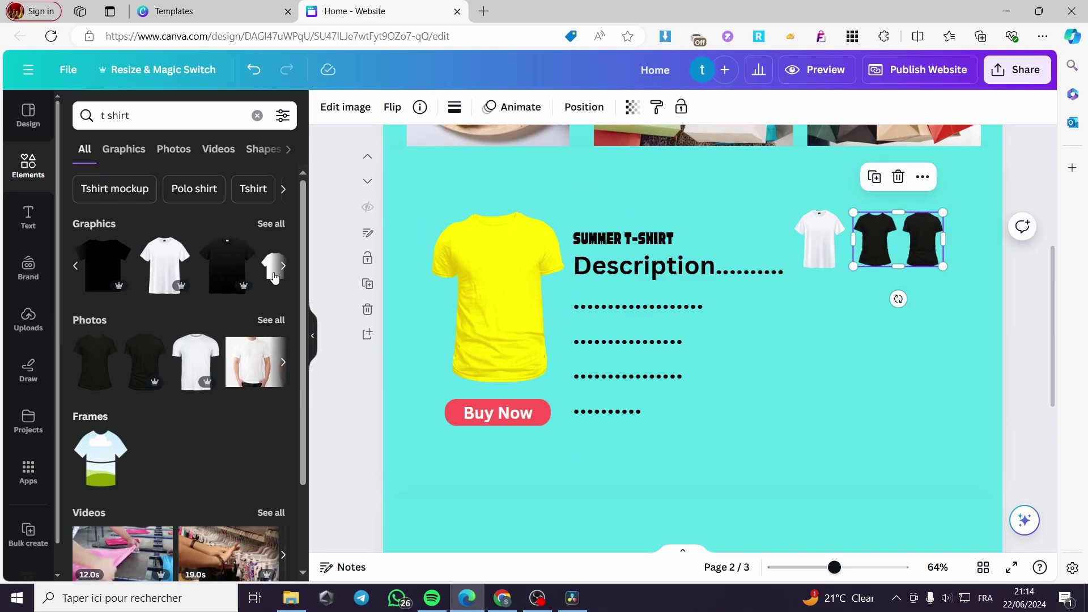
left_click(258, 363)
left_click_drag(965, 451, 557, 253)
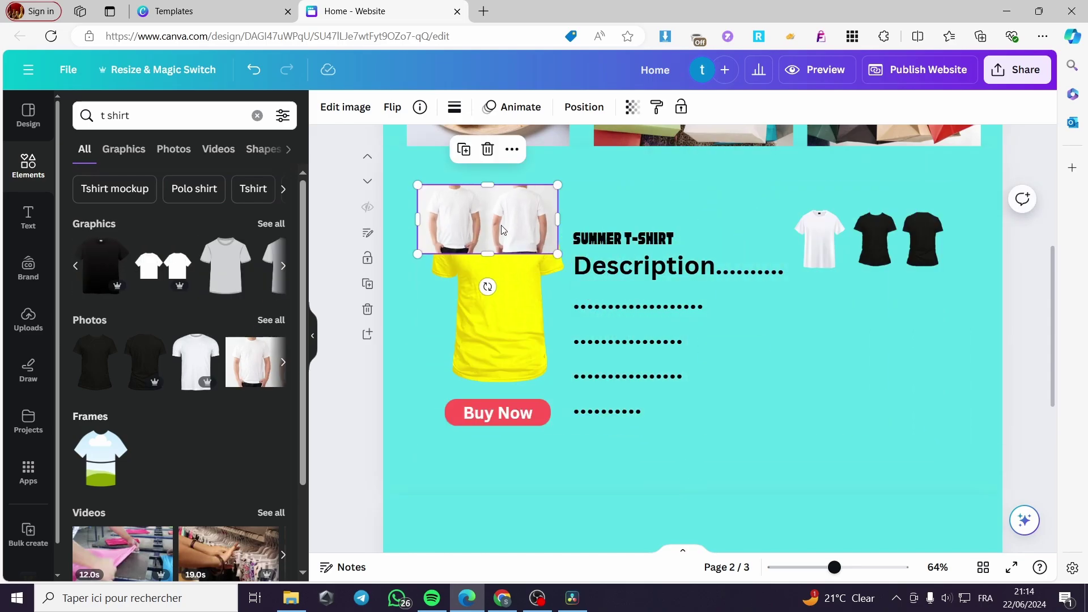
left_click_drag(499, 223, 884, 322)
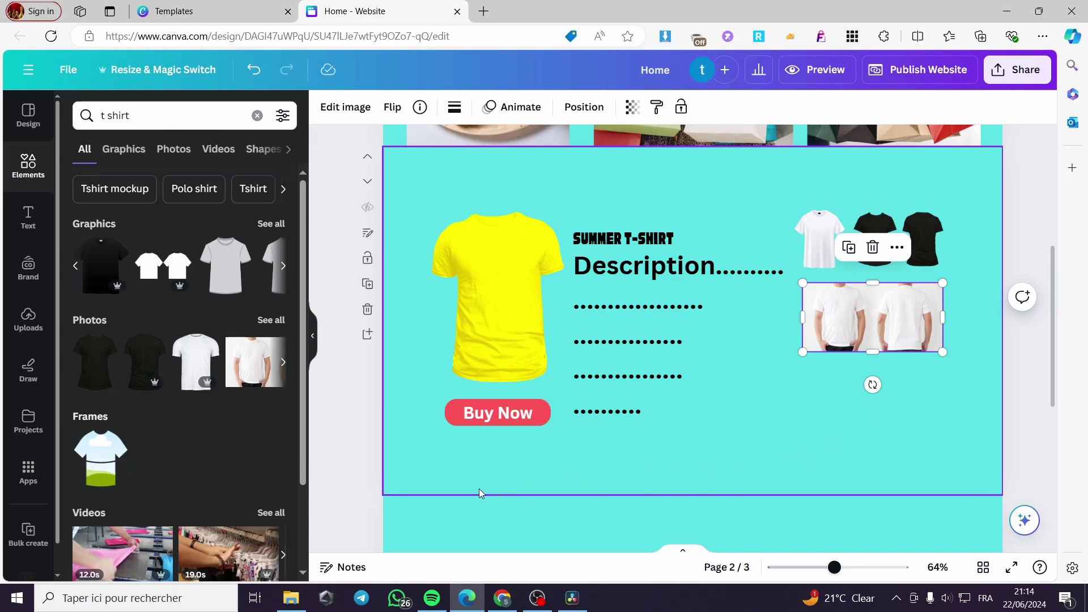
left_click(885, 420)
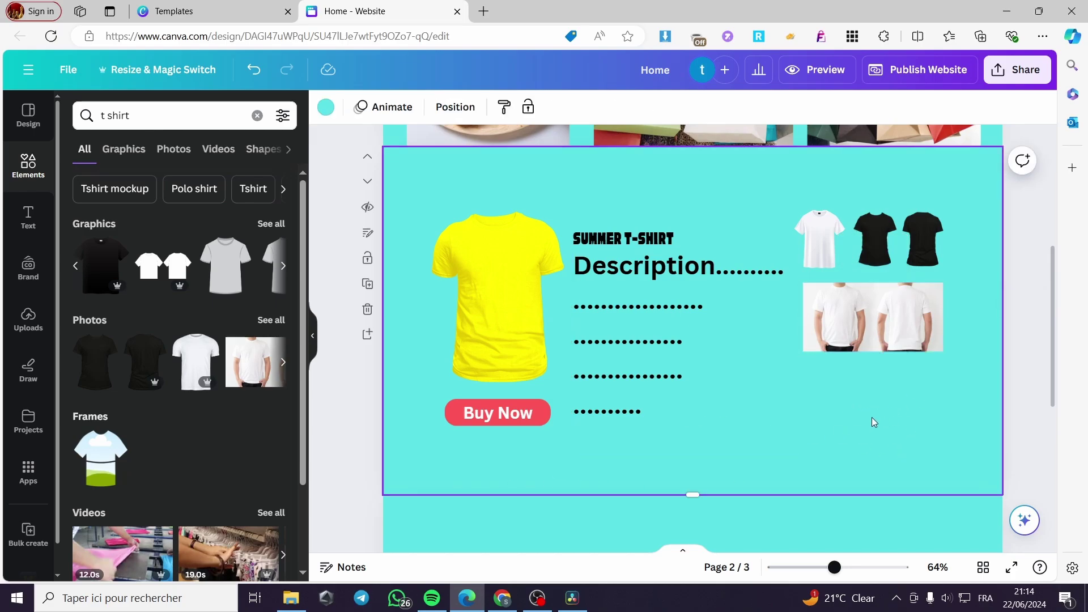
Search 'satisfaction' and add the sad-neutral-happy meter graphic, shrunk below the white tee photo.
left_click(257, 117)
type("sa")
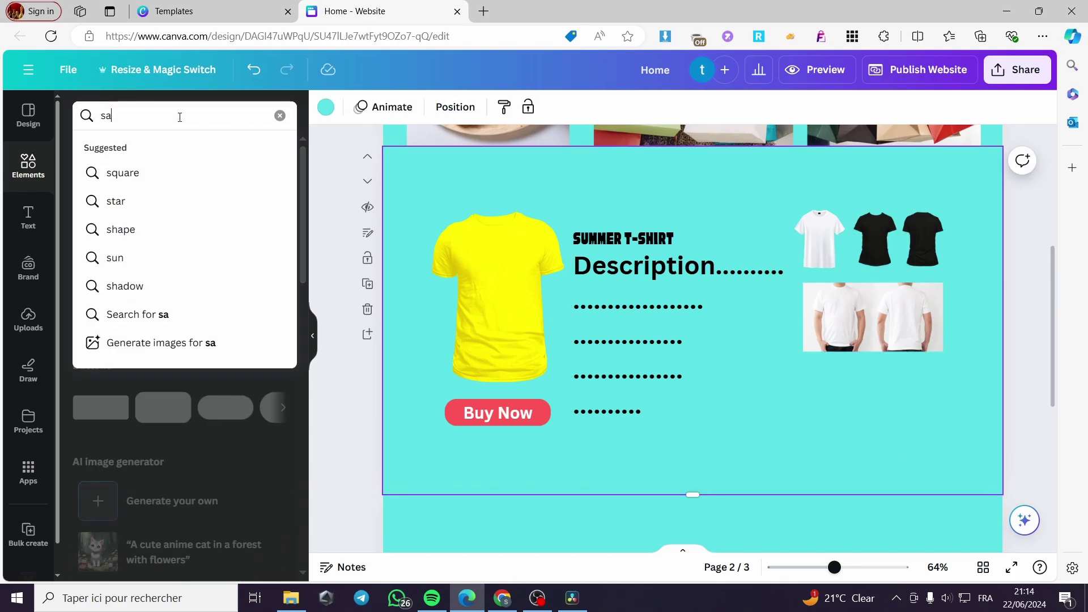
type("tisf")
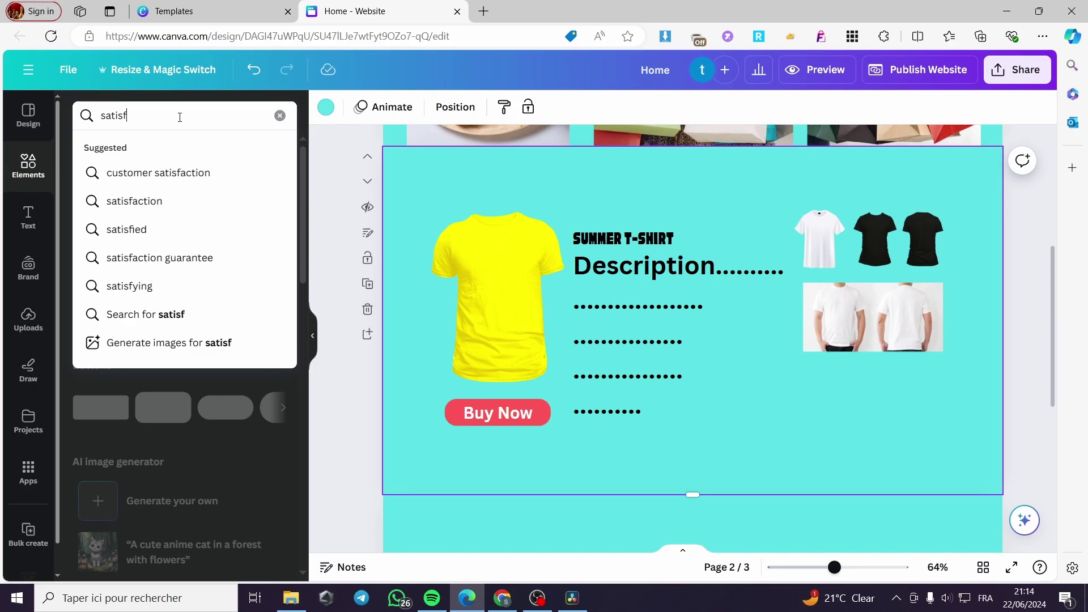
type("action")
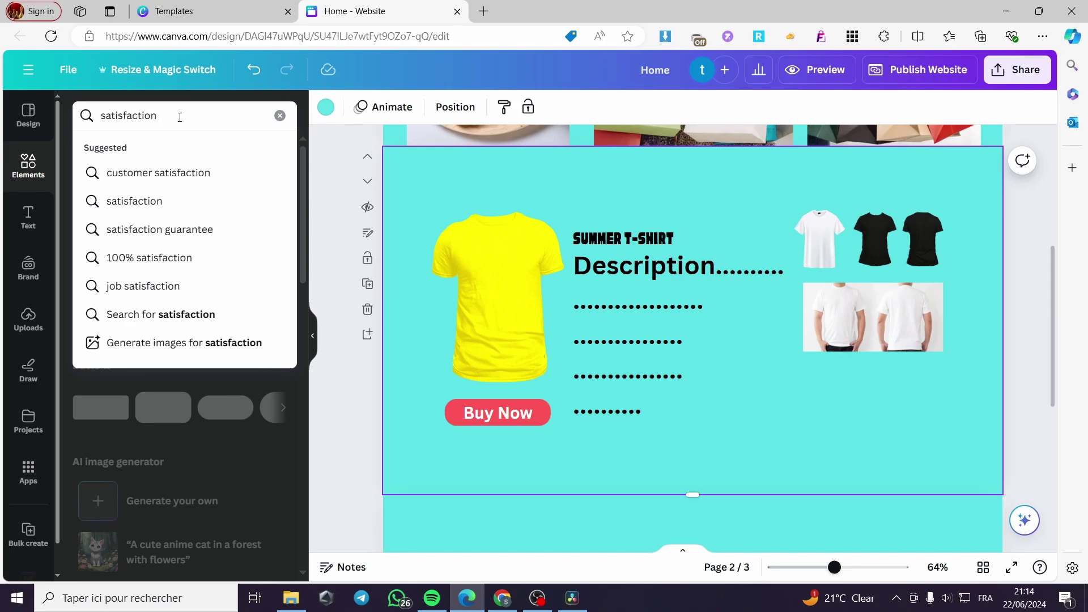
key("Return")
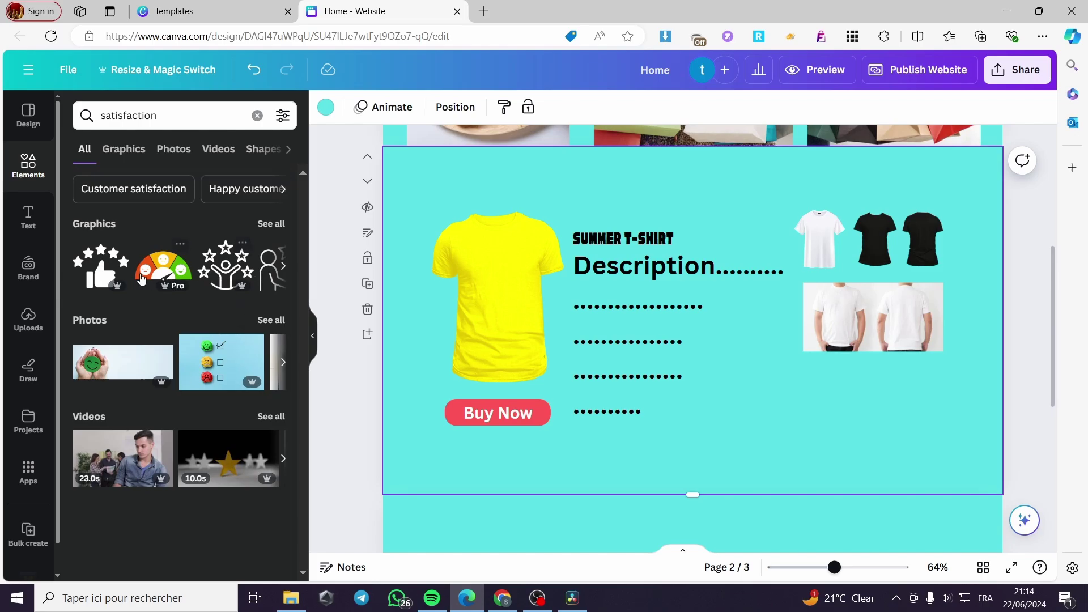
left_click(179, 273)
left_click_drag(813, 390, 910, 426)
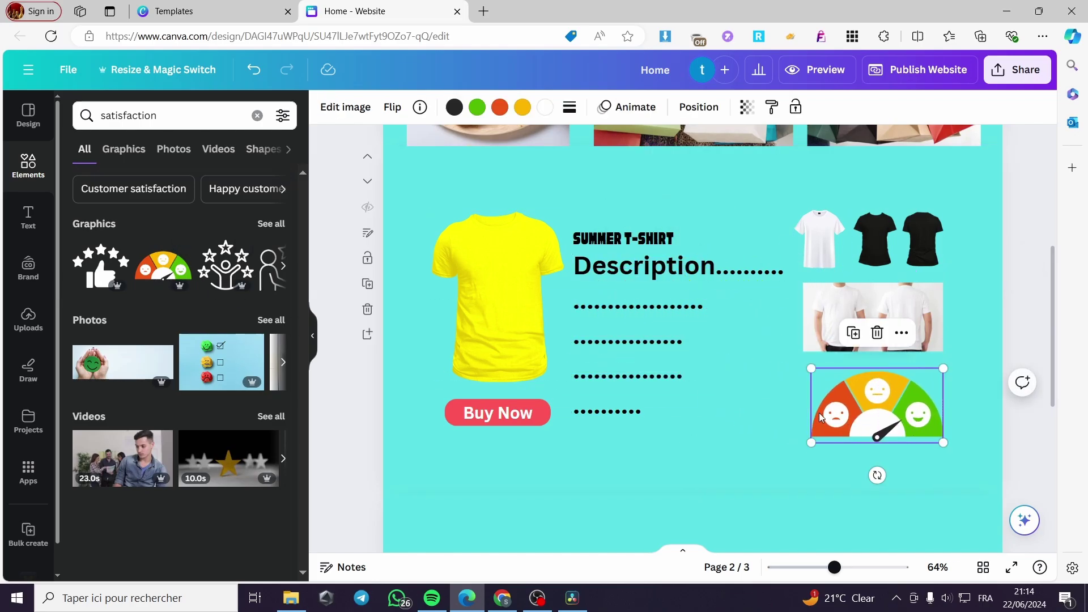
left_click(754, 419)
Add a 'Satisfaction of the clients to this product' text box, narrowed and scaled down.
left_click(28, 219)
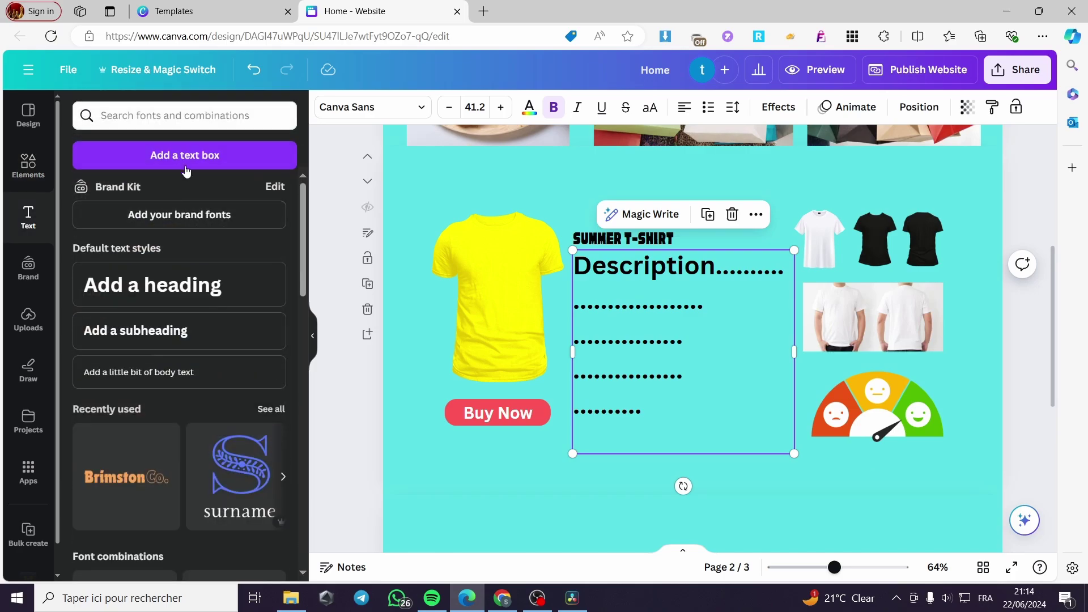
left_click(185, 156)
type("Satis")
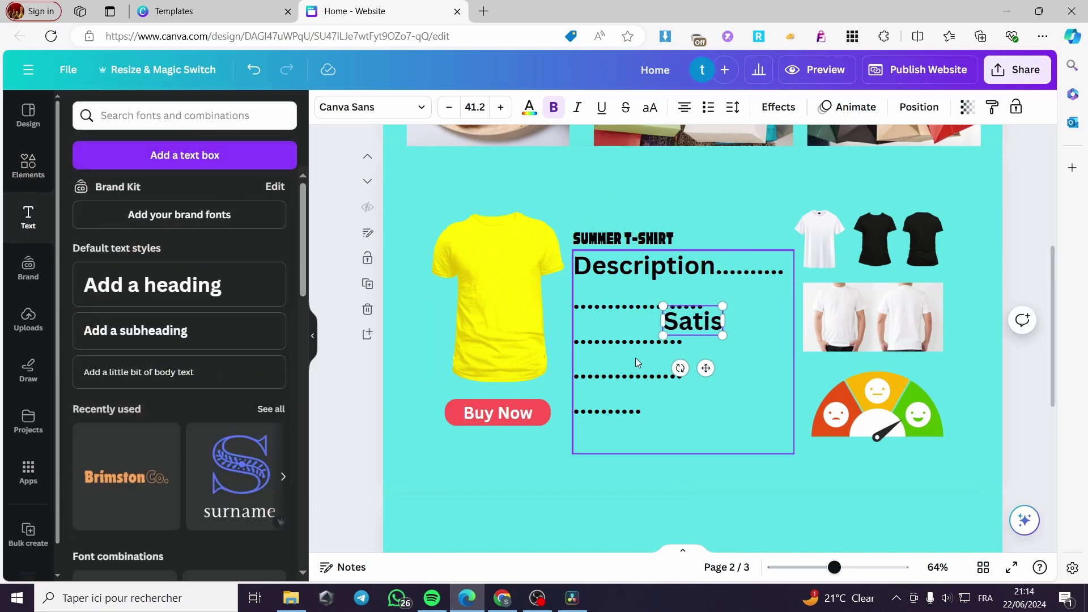
type("faction of")
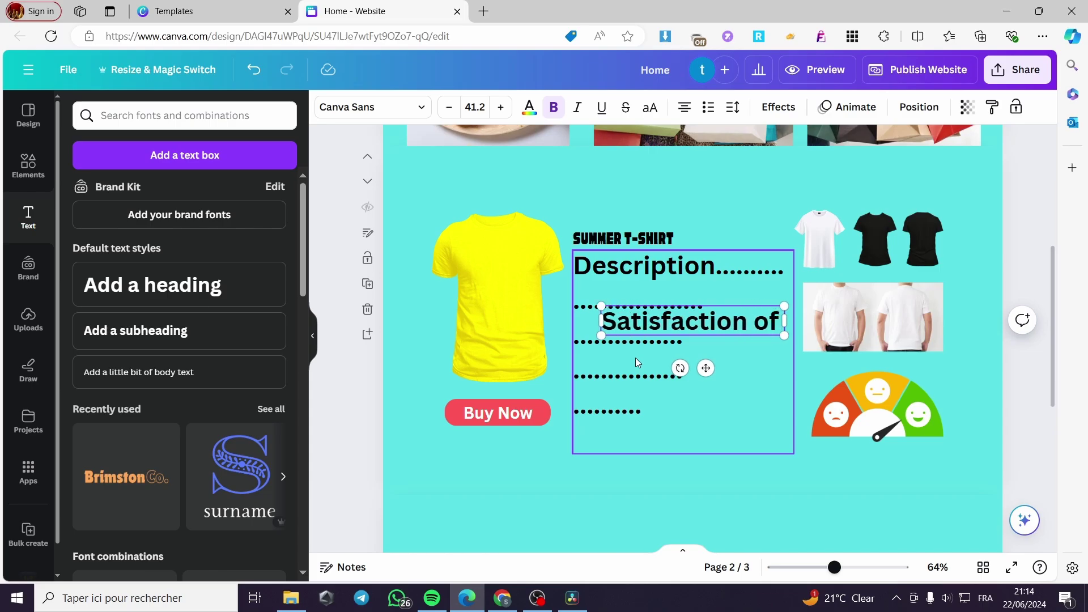
type(" the client")
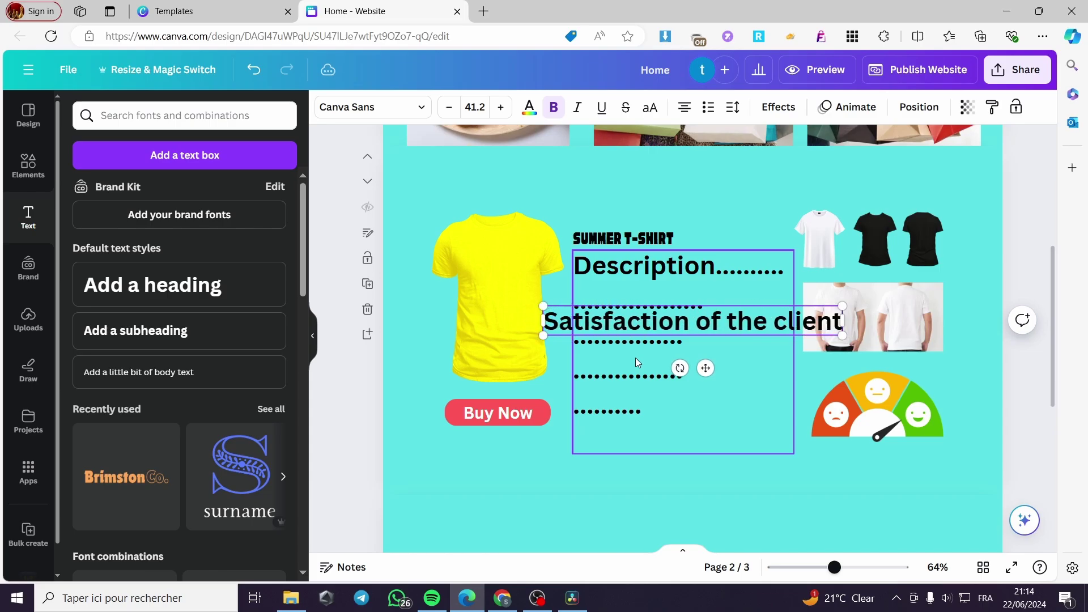
type("s to t")
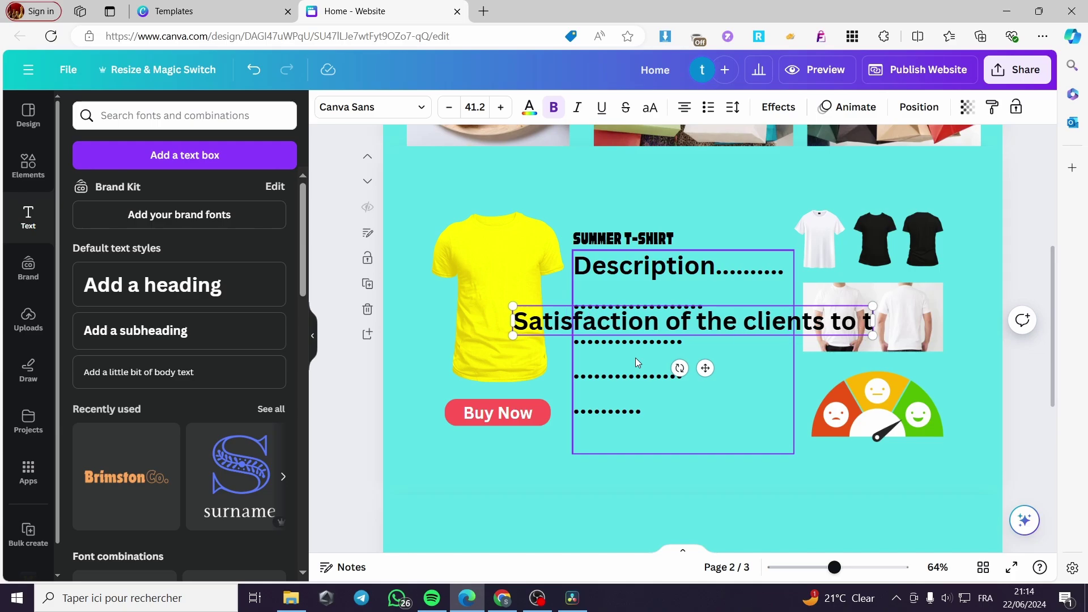
type("his product")
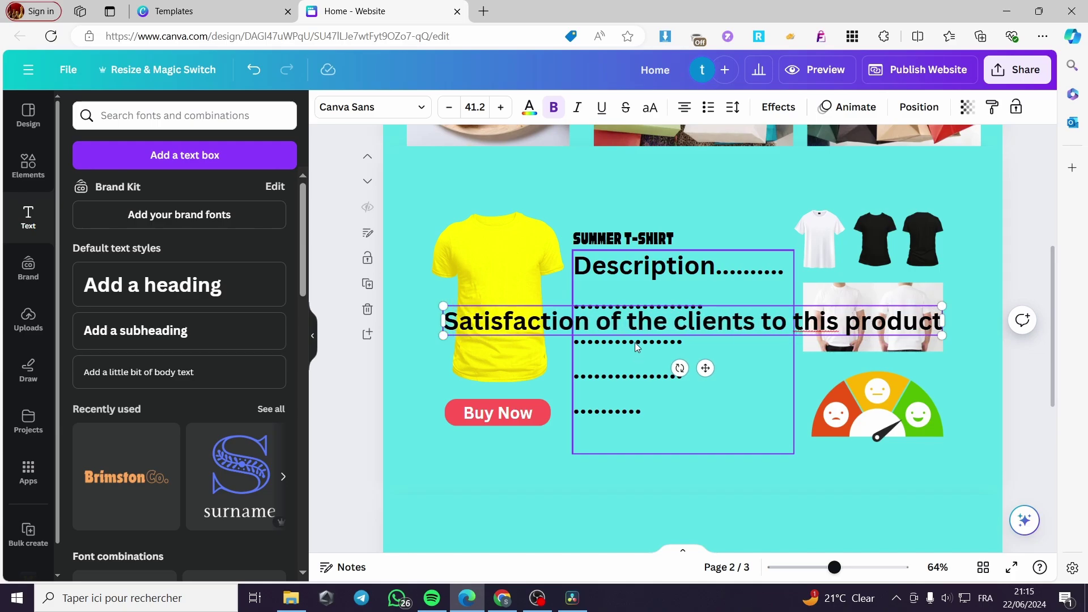
left_click_drag(942, 321, 652, 323)
left_click_drag(652, 407, 888, 474)
left_click(702, 436)
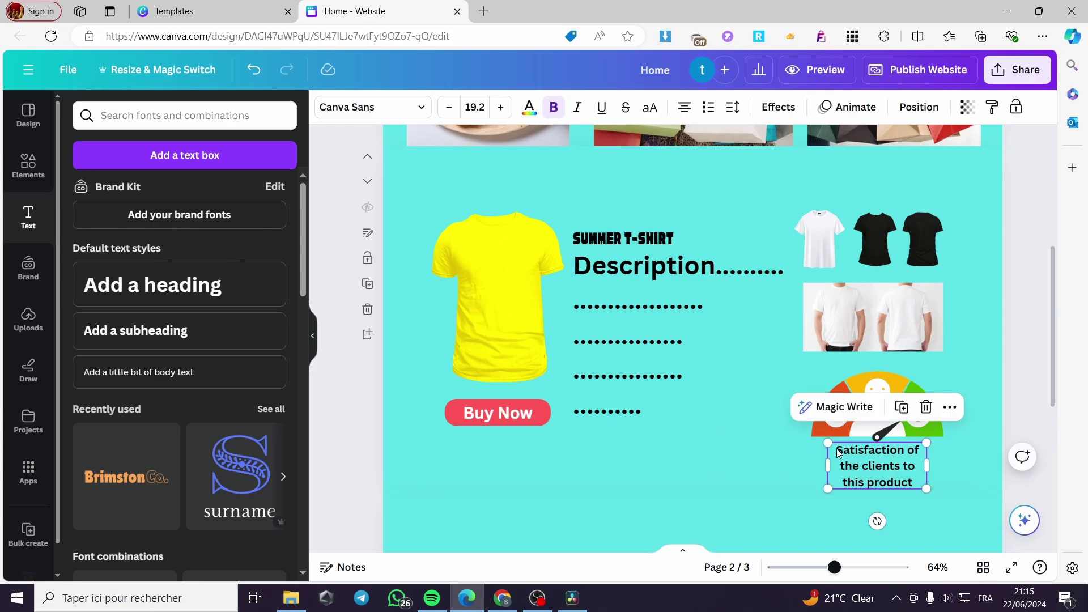
Make the caption text white and fit it on two lines under the gauge.
double_click(877, 466)
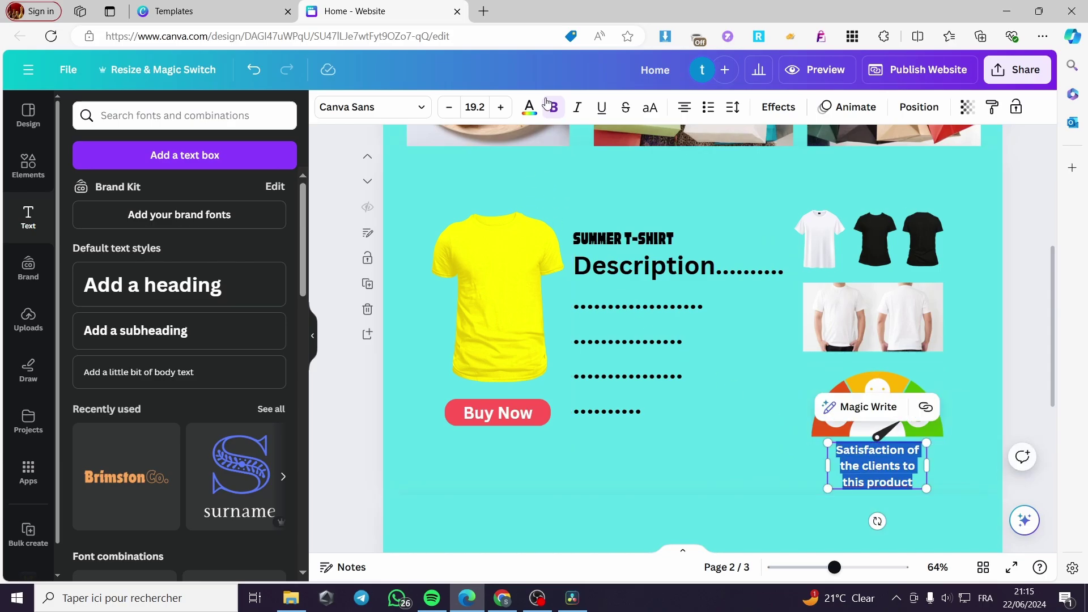
left_click(530, 107)
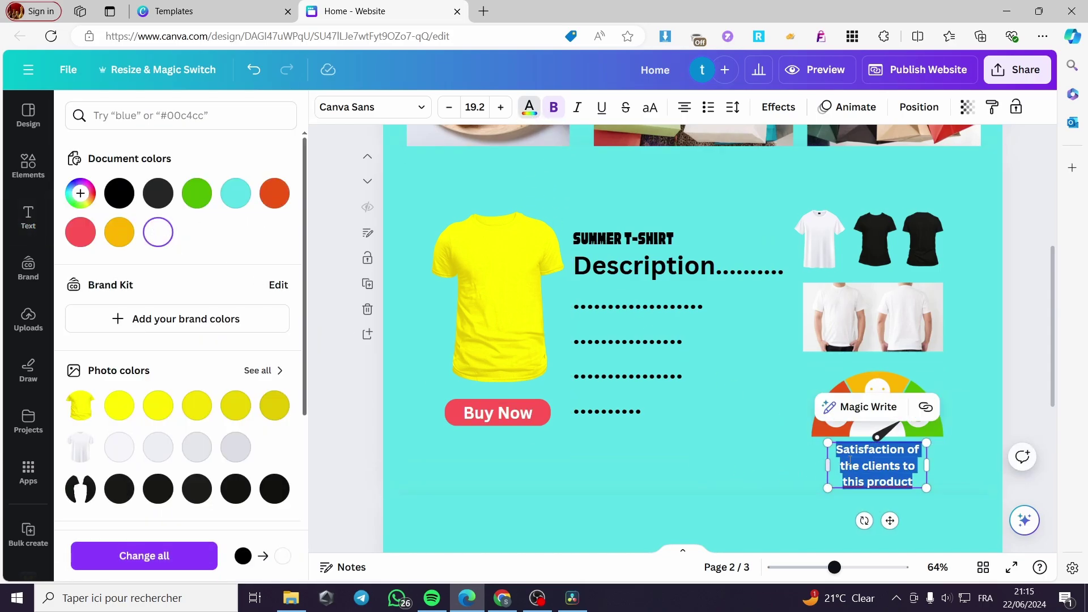
left_click(975, 454)
left_click(905, 467)
mouse_move(925, 465)
left_mouse_down()
mouse_move(960, 463)
mouse_move(906, 457)
left_mouse_up()
left_click(991, 459)
left_click(790, 461)
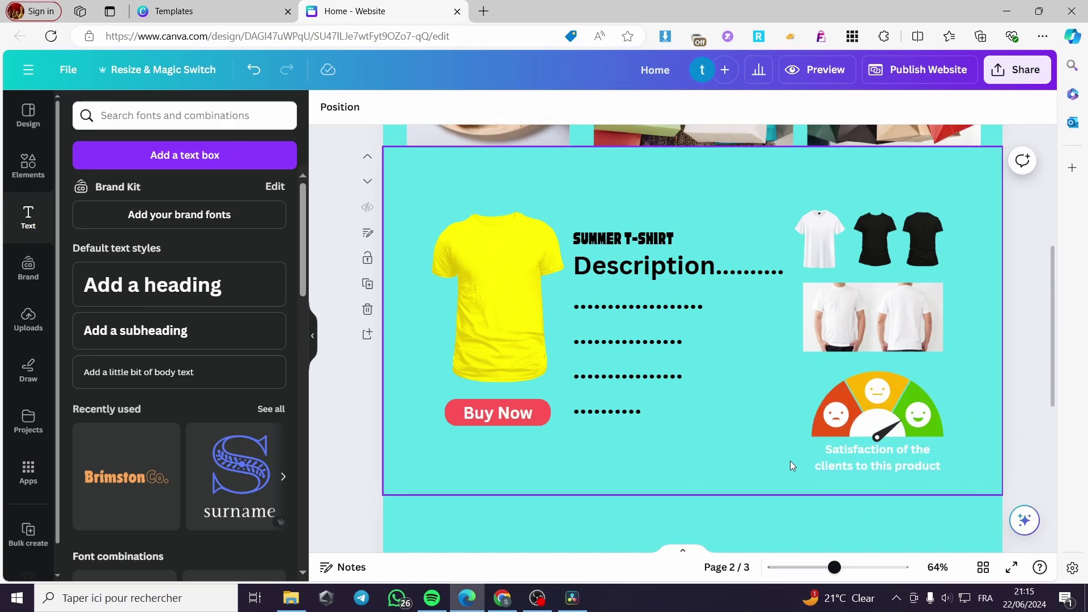
Delete the empty third page and bring up the website publishing options.
scroll(736, 448, "down", 5)
left_click(675, 429)
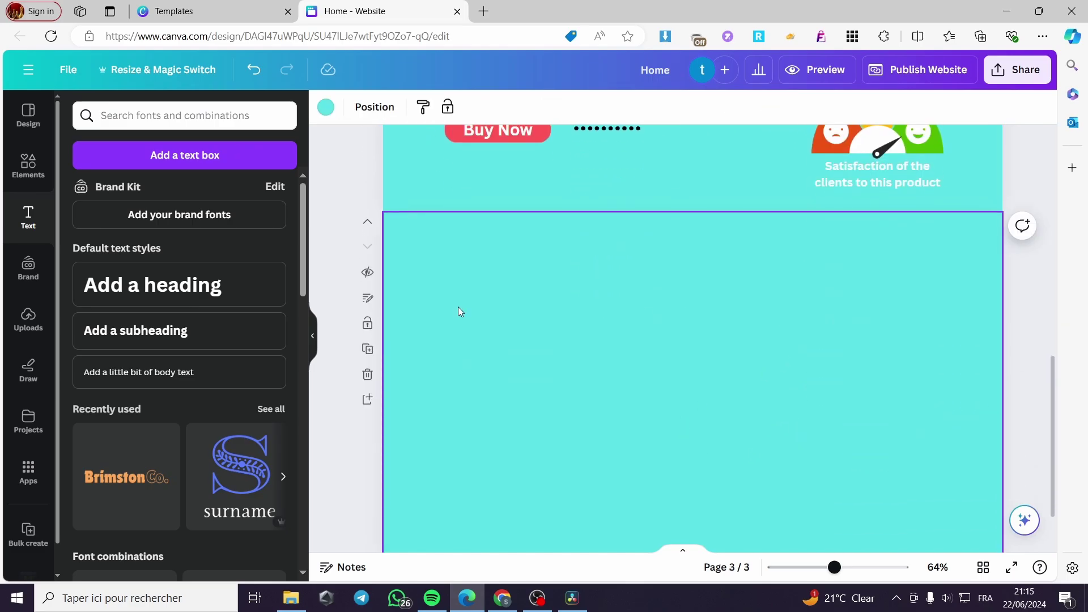
left_click(369, 383)
scroll(680, 453, "down", 5)
scroll(652, 443, "up", 4)
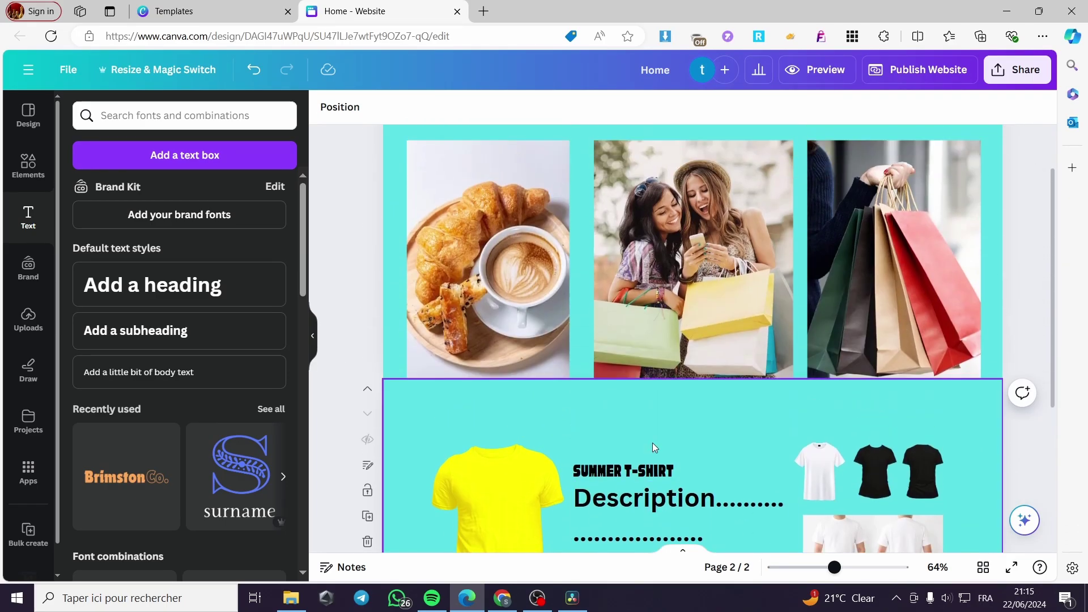
scroll(675, 419, "down", 4)
scroll(692, 397, "up", 5)
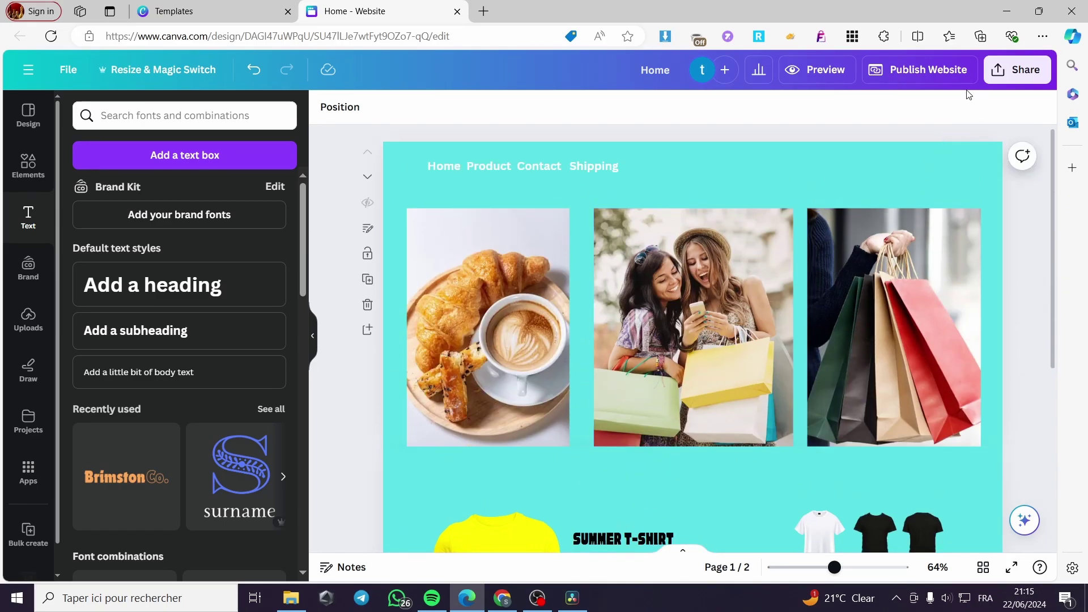
left_click(944, 74)
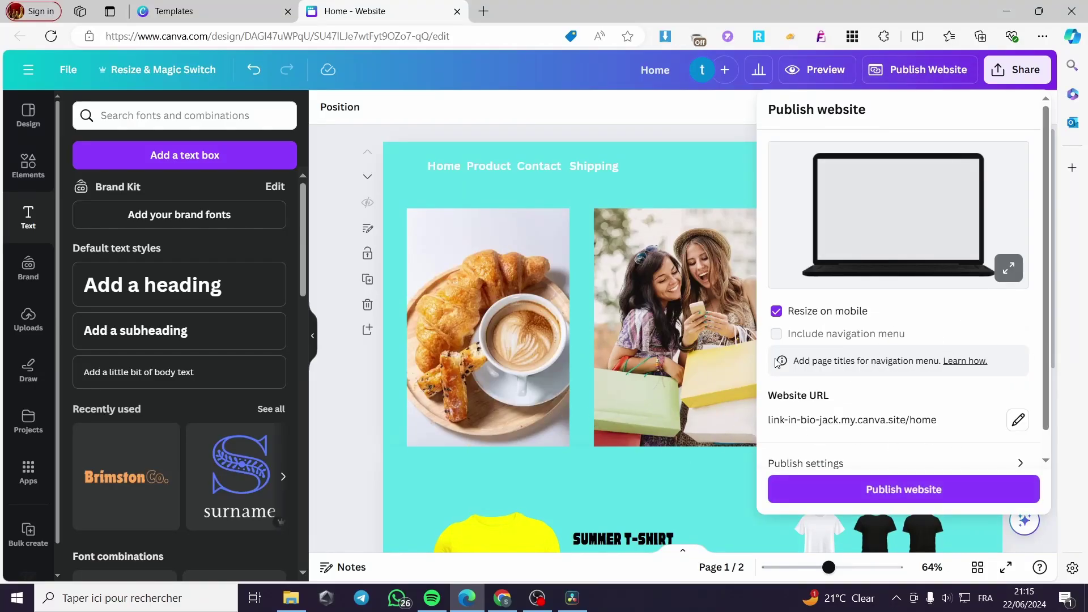
left_click(491, 136)
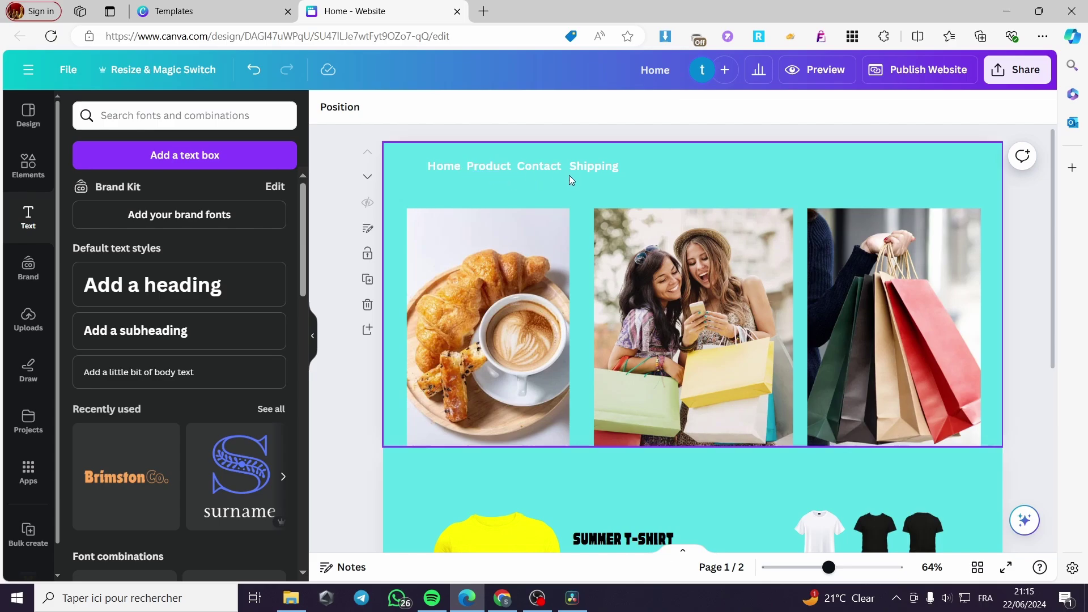
scroll(609, 439, "down", 3)
scroll(609, 439, "up", 3)
scroll(633, 225, "down", 3)
scroll(586, 380, "up", 3)
left_click(502, 167)
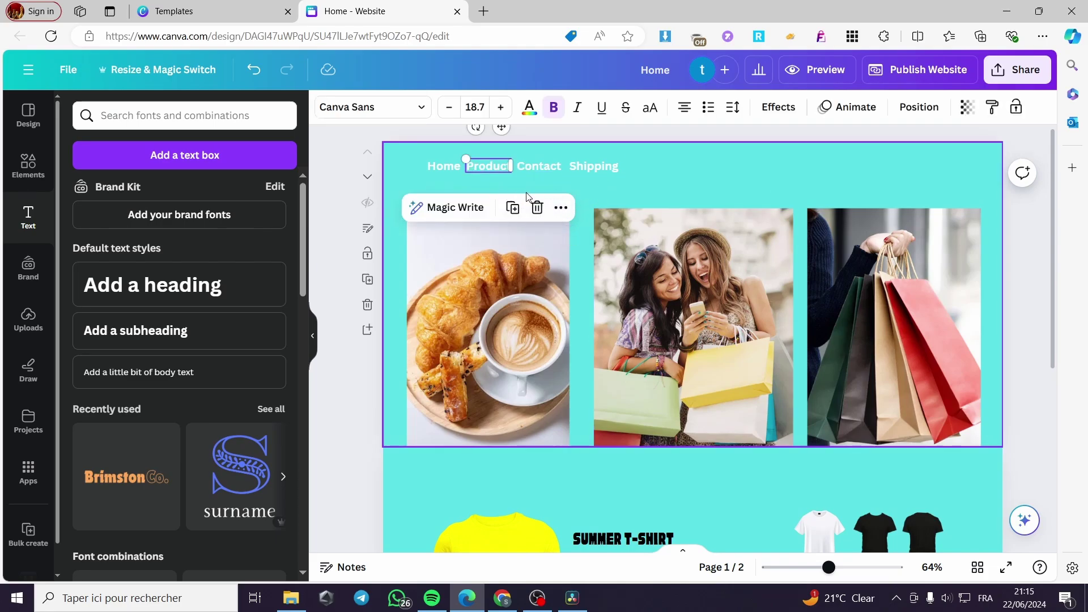
left_click(560, 211)
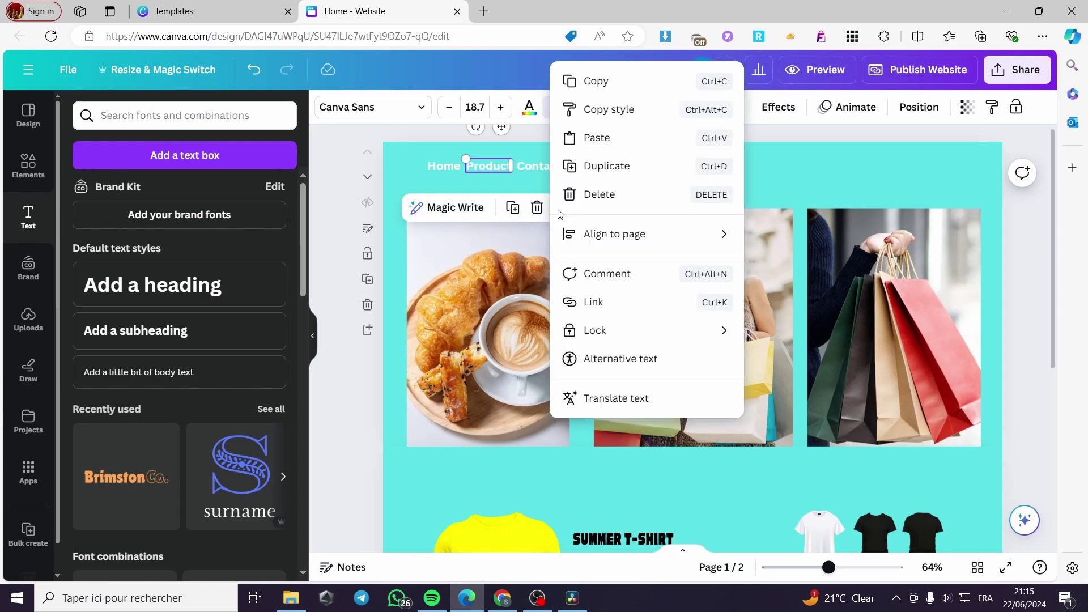
left_click(622, 302)
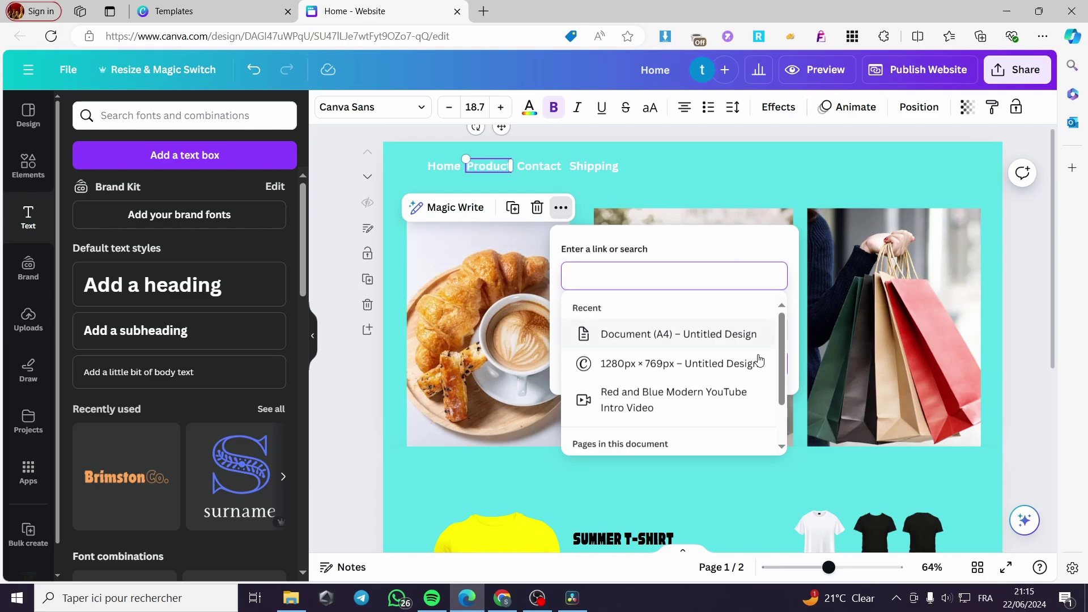
left_click(796, 352)
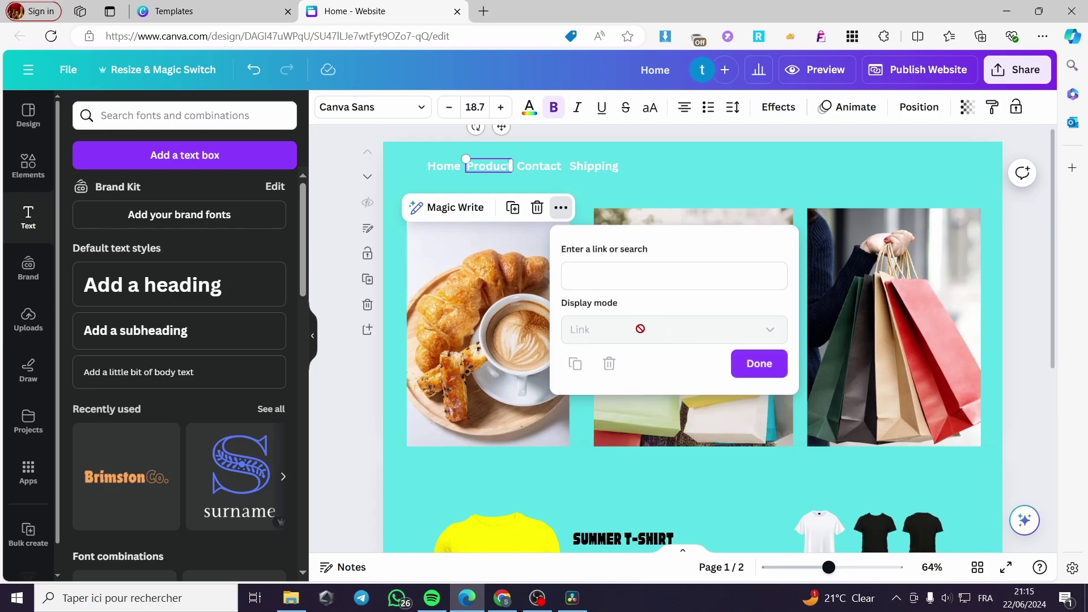
left_click(631, 280)
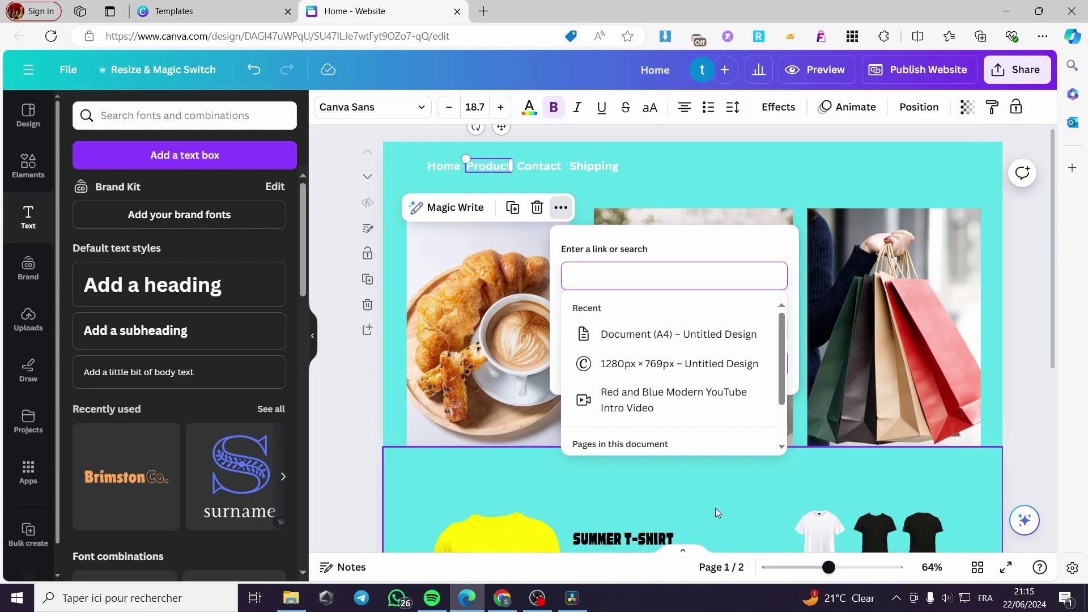
scroll(715, 508, "down", 4)
scroll(729, 512, "up", 4)
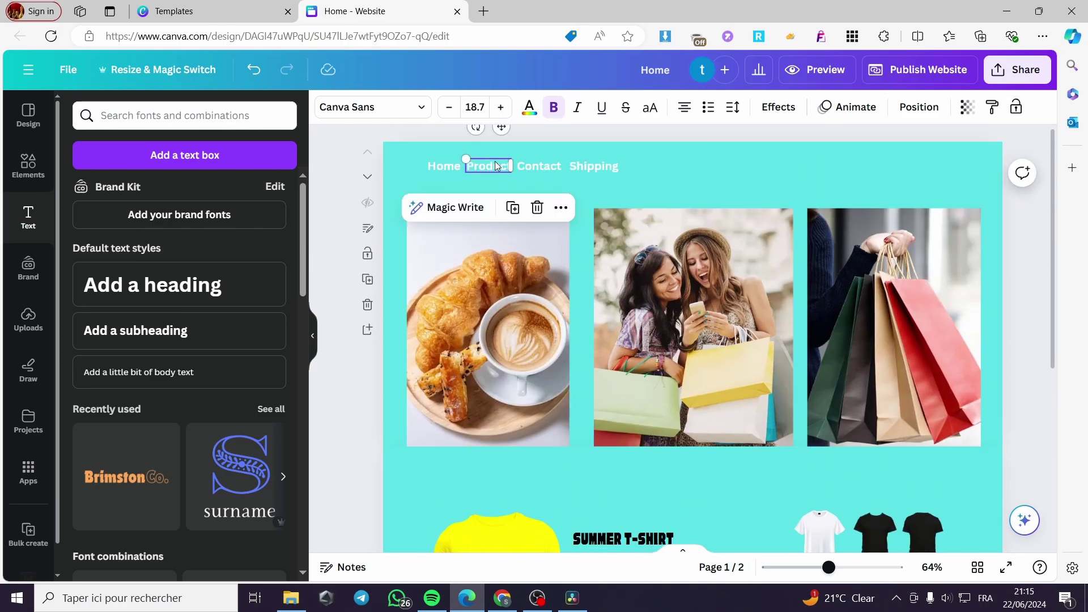
left_click(740, 170)
left_click(921, 70)
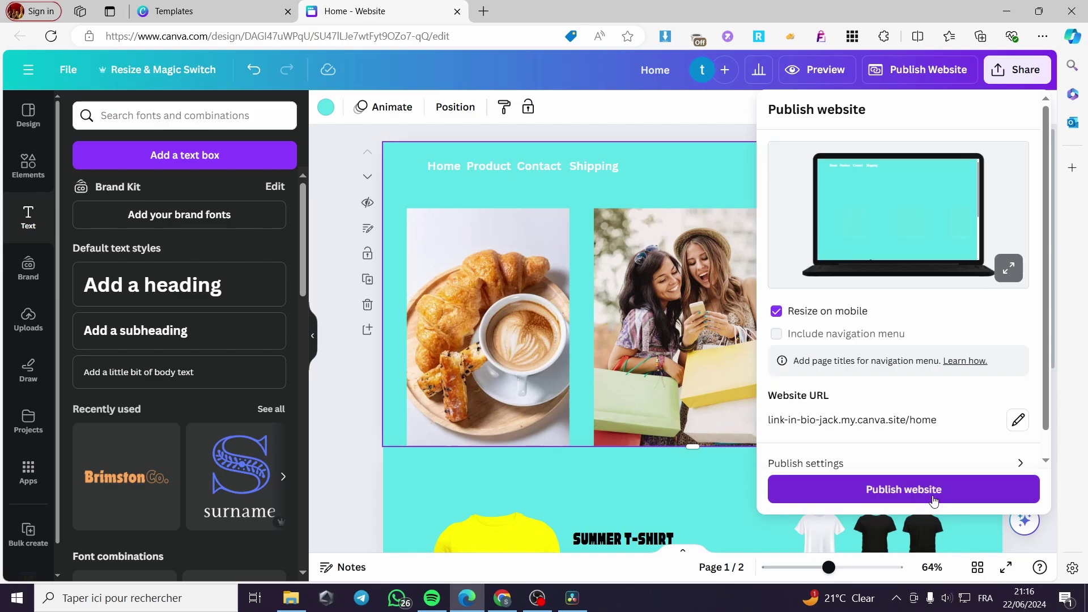
left_click(336, 324)
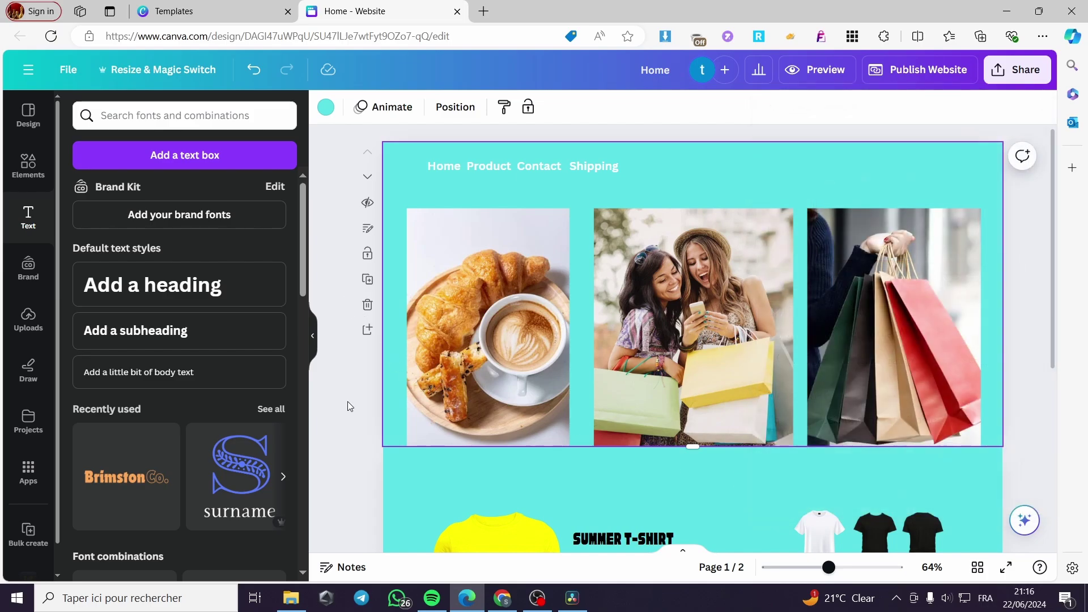